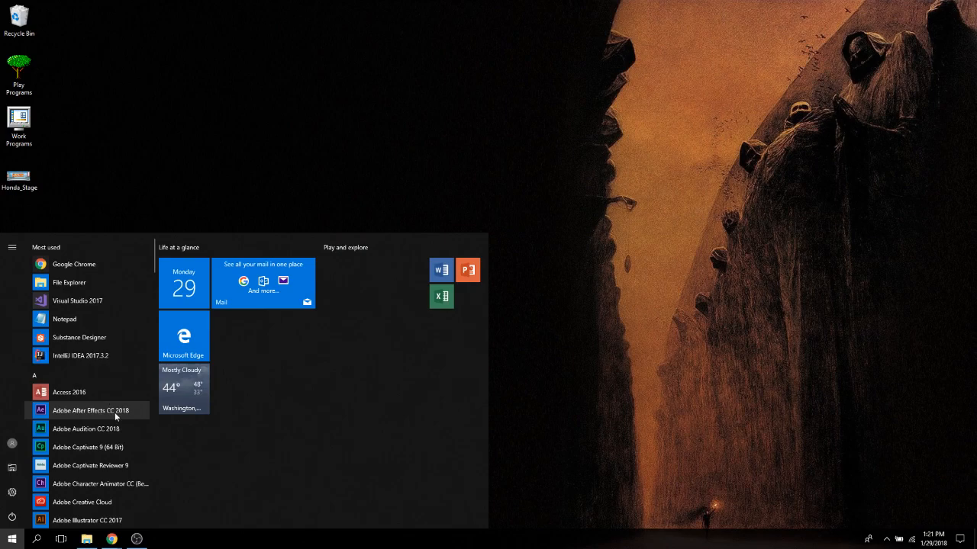
Step: Launch Adobe After Effects CC 2018 and dismiss its welcome window
click(113, 415)
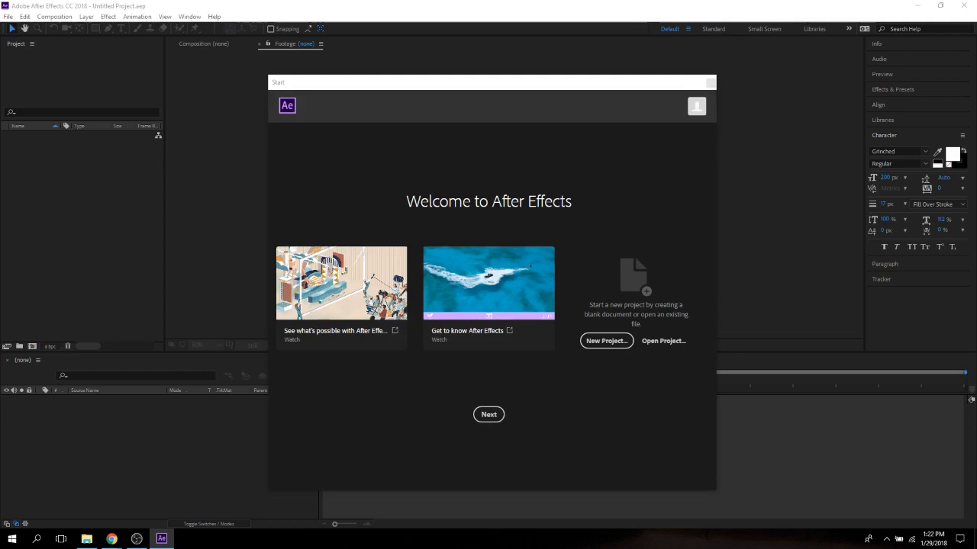
click(710, 82)
Step: Switch to Chrome, browse the YouTube results for green screen footage, and open the 12-second video titled "Green Screen Footage"
key(alt+Tab)
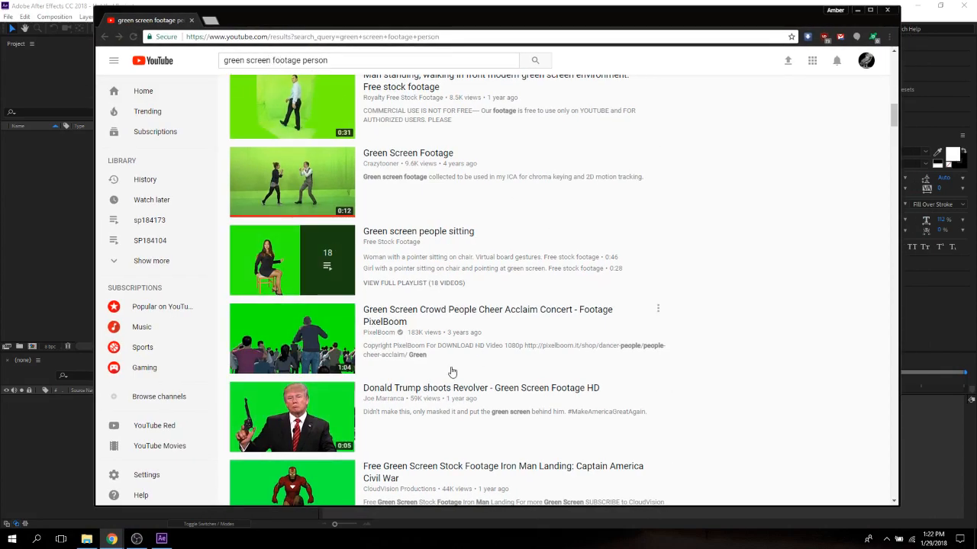
scroll(473, 336, up, 5)
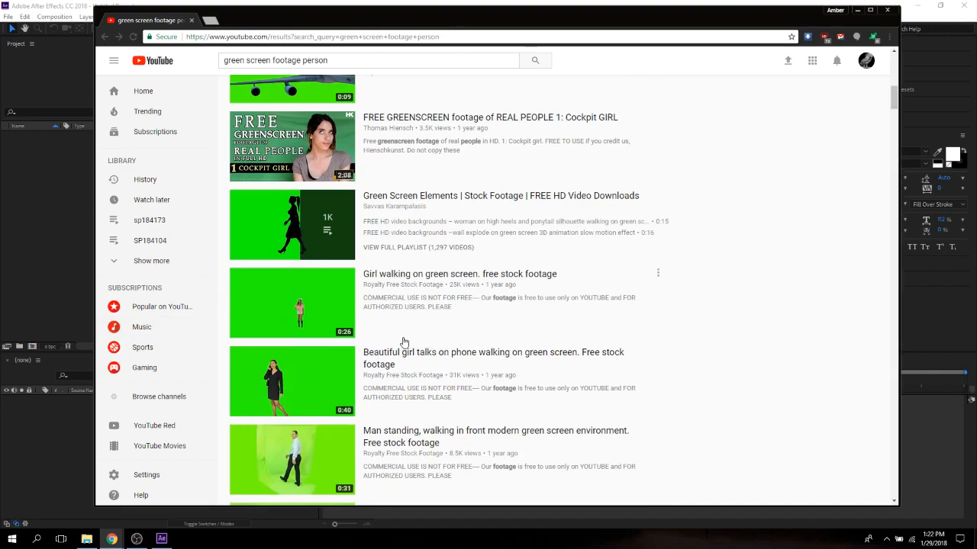
scroll(544, 343, up, 2)
scroll(543, 343, down, 2)
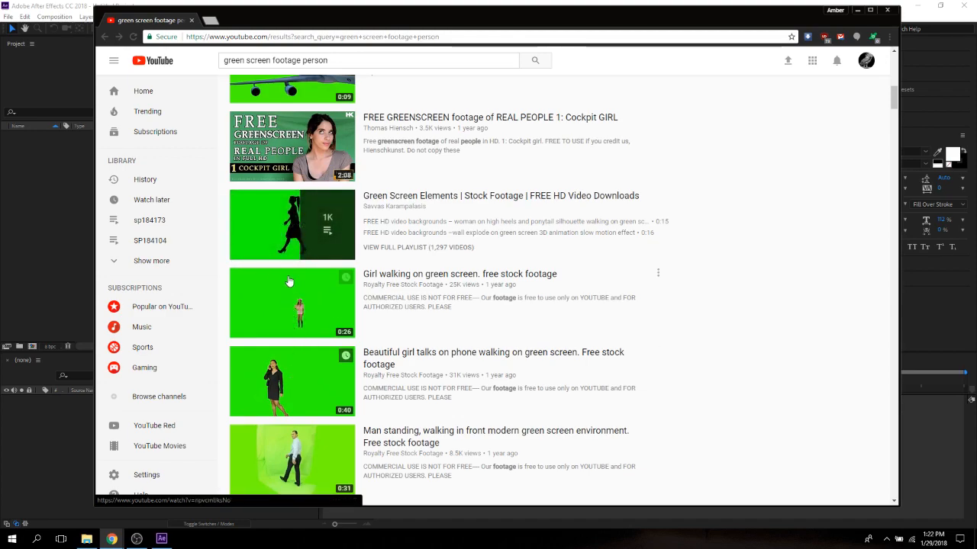
scroll(346, 379, down, 3)
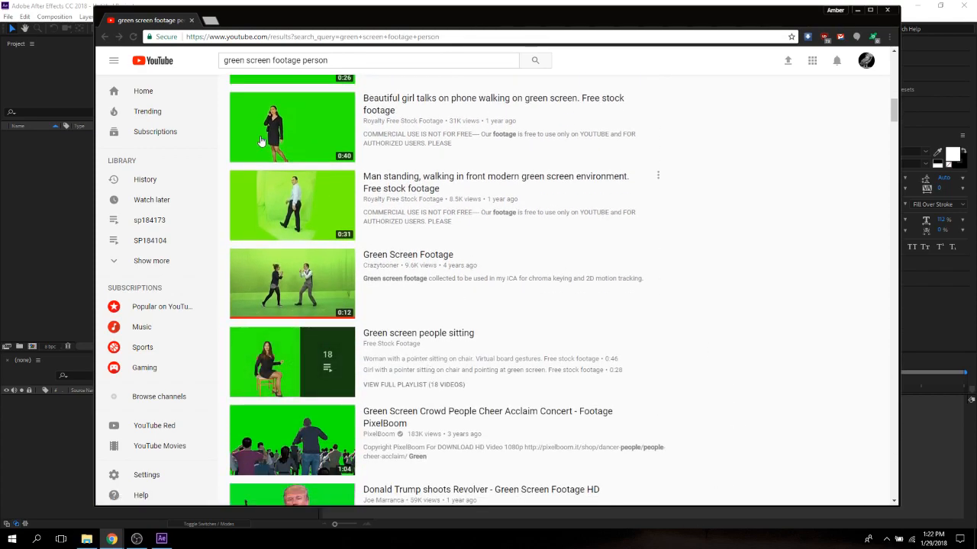
click(285, 284)
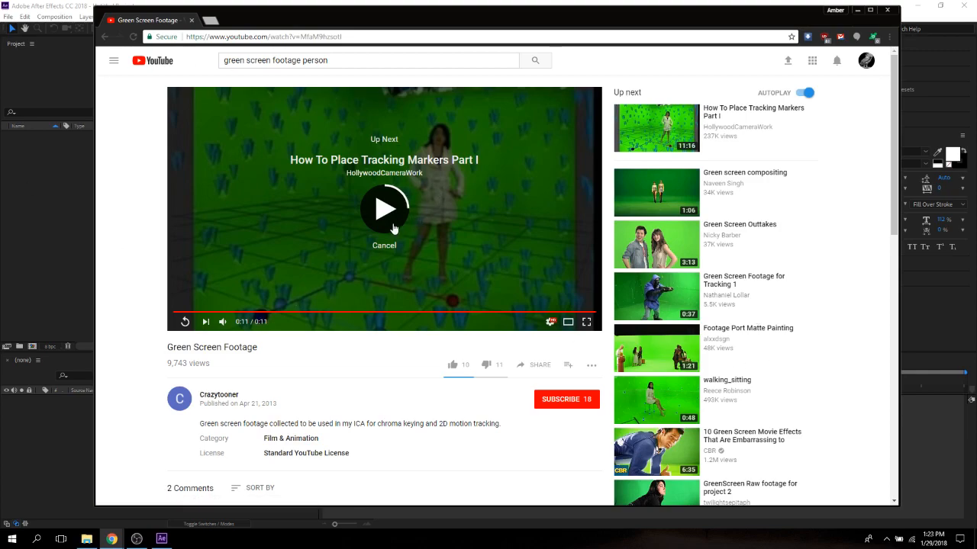
Step: Cancel the automatic start of the next video and pause the Green Screen Footage video near its beginning
click(384, 245)
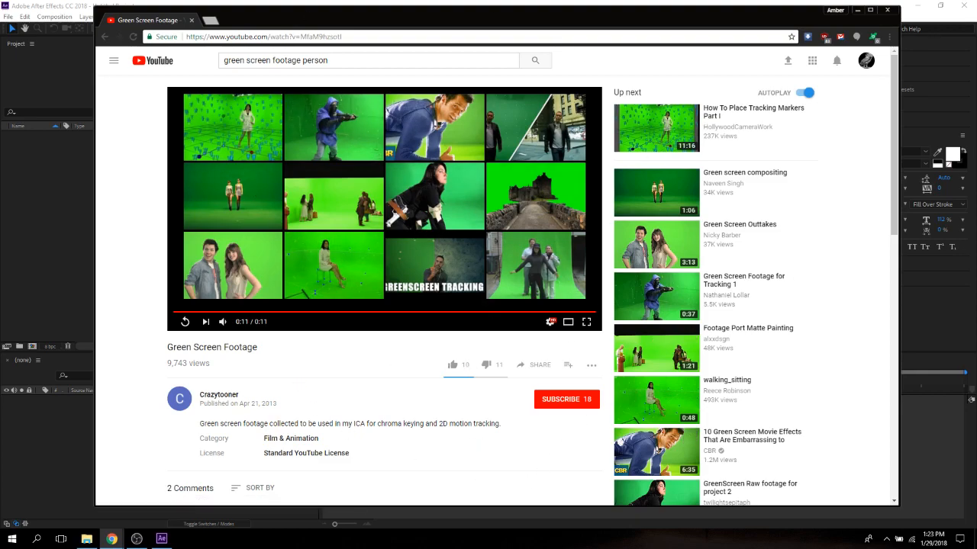
click(729, 116)
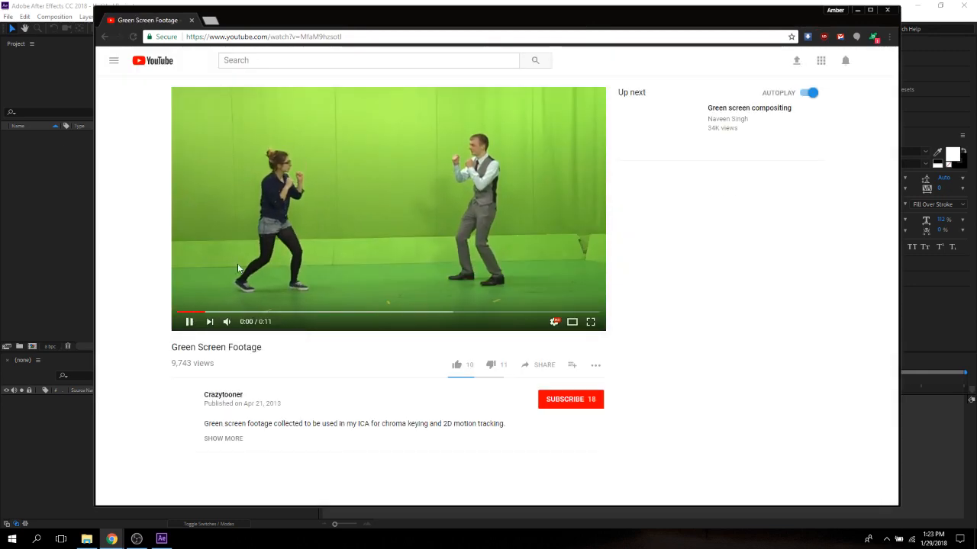
click(352, 224)
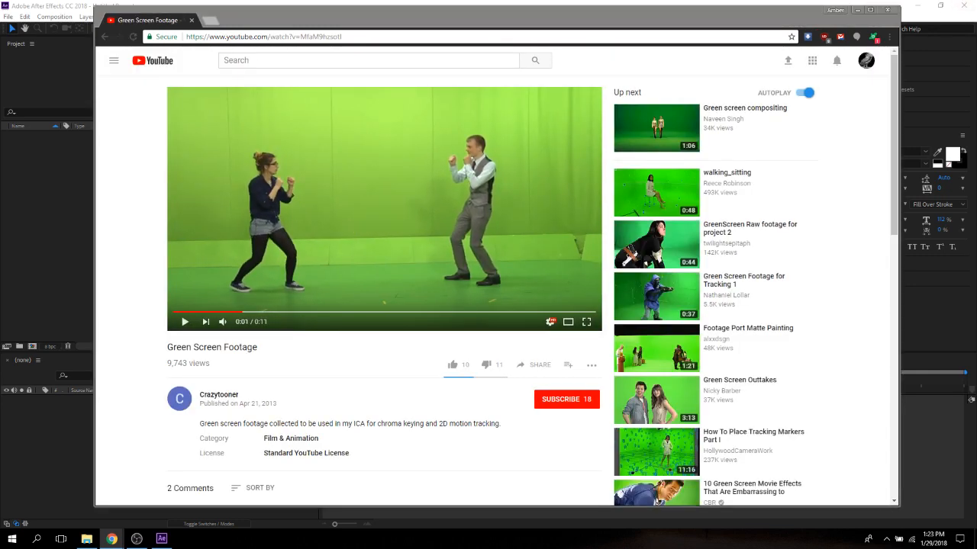
Step: Search the web for "download youtube videos", open y2mate.com, and enter the Green Screen Footage video's link there
drag(850, 141, 237, 21)
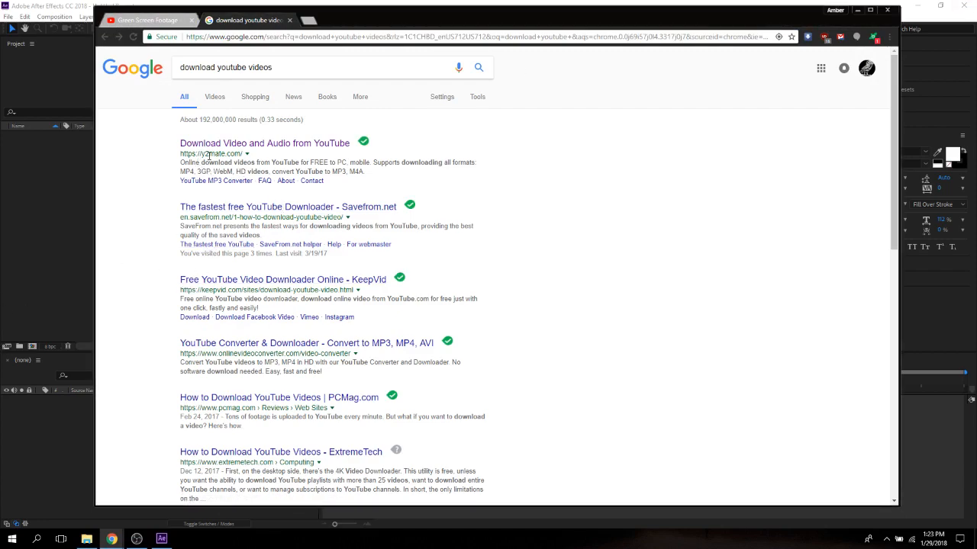
click(235, 145)
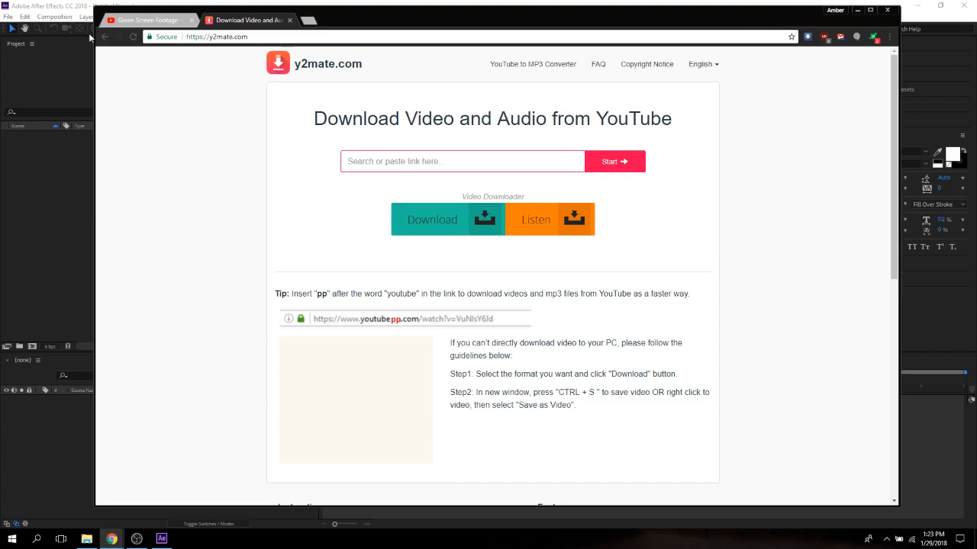
click(126, 20)
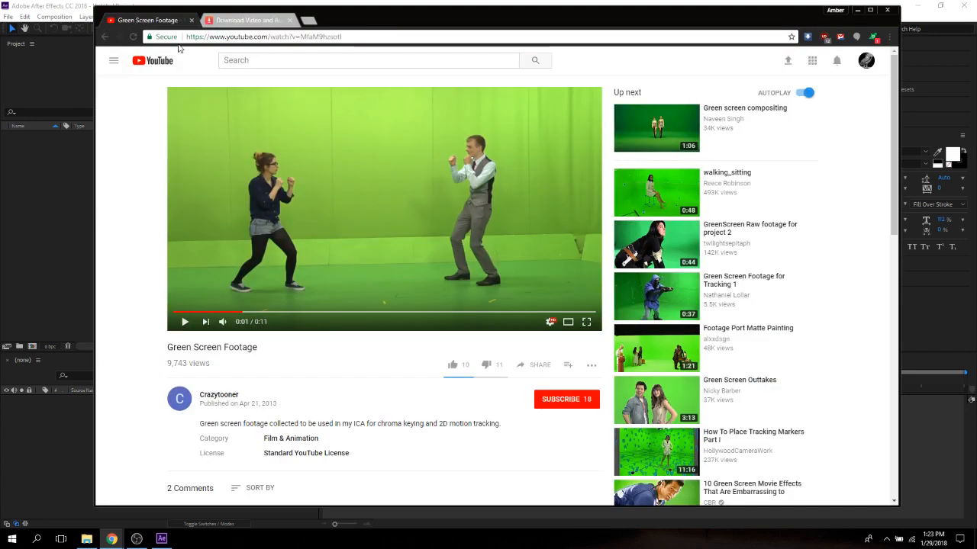
click(374, 35)
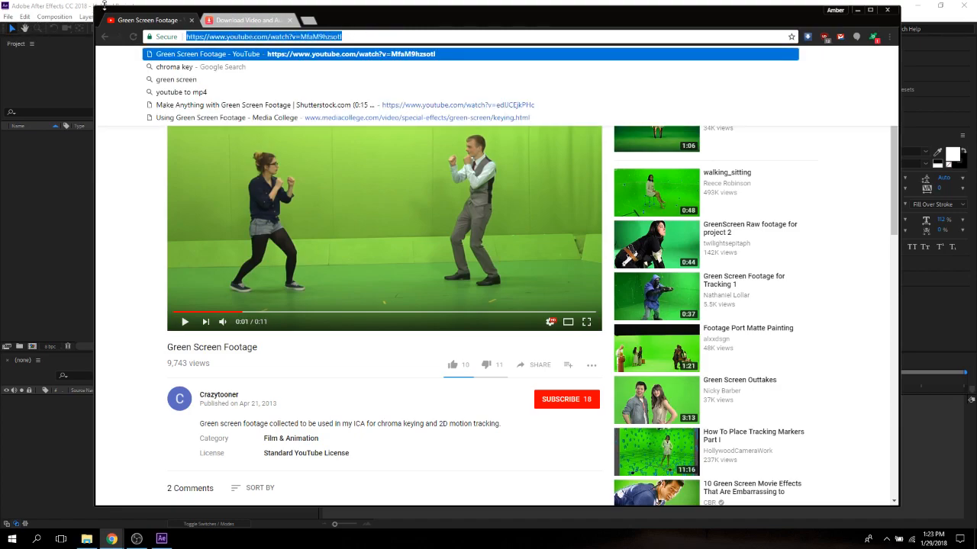
click(222, 15)
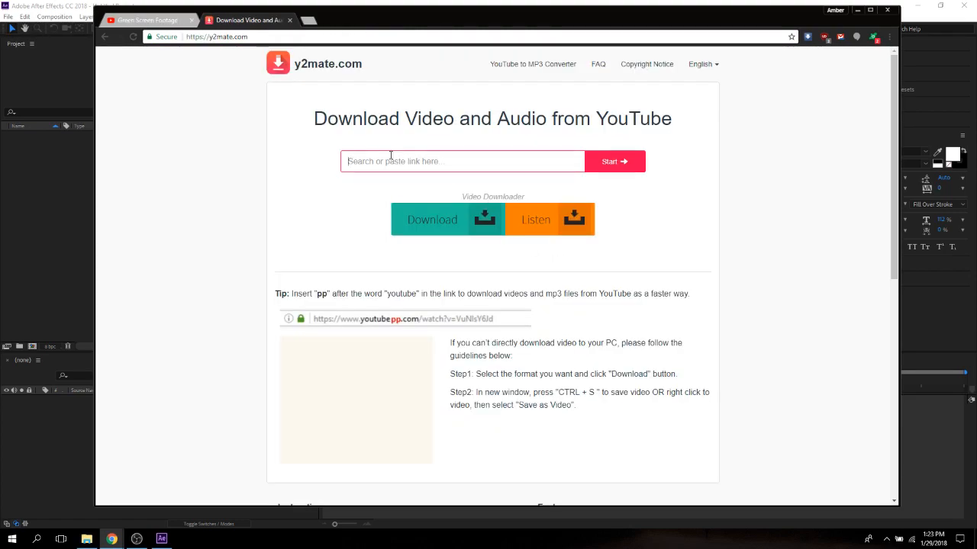
text(https://www.youtube.com/watch?v=MfaM9hzsotI)
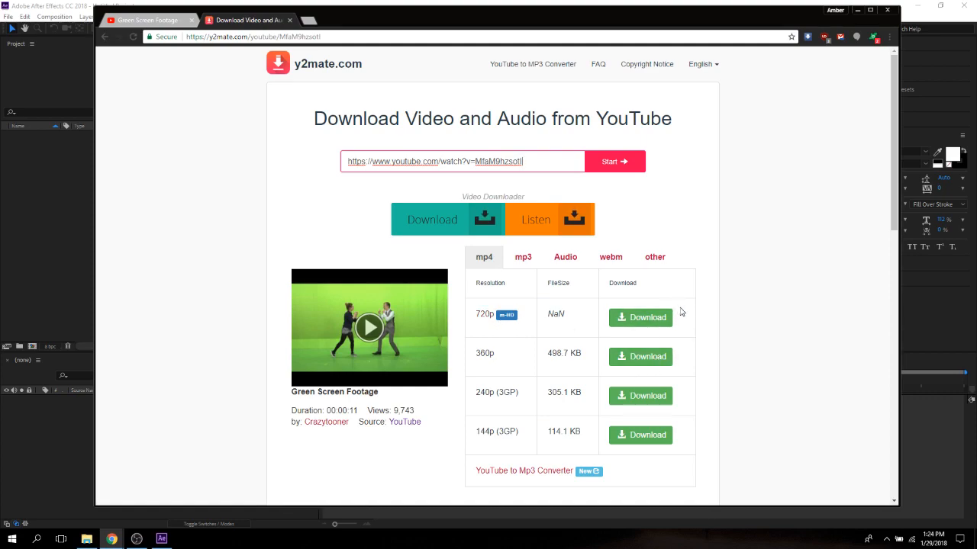
Step: Download the video as a 720p MP4 and import the downloaded file into the After Effects project
click(655, 318)
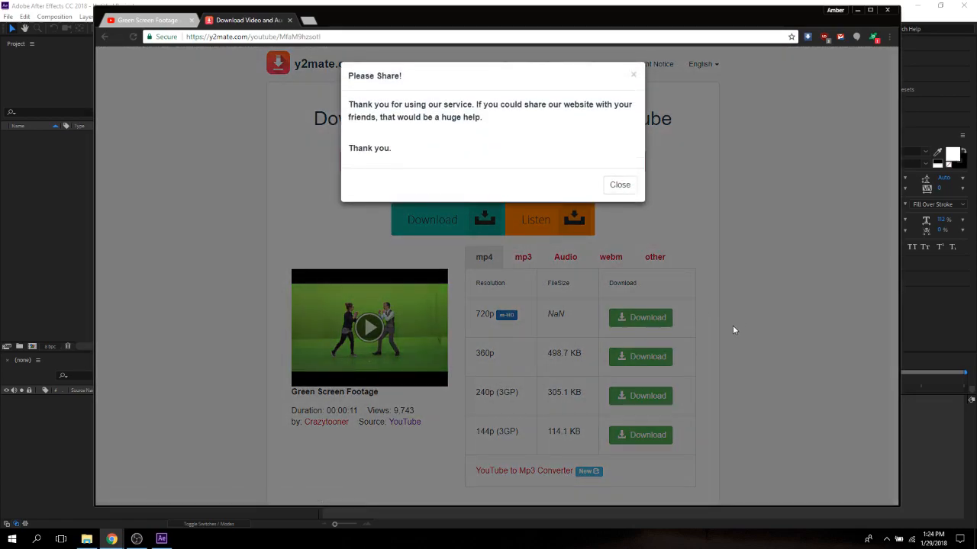
click(618, 186)
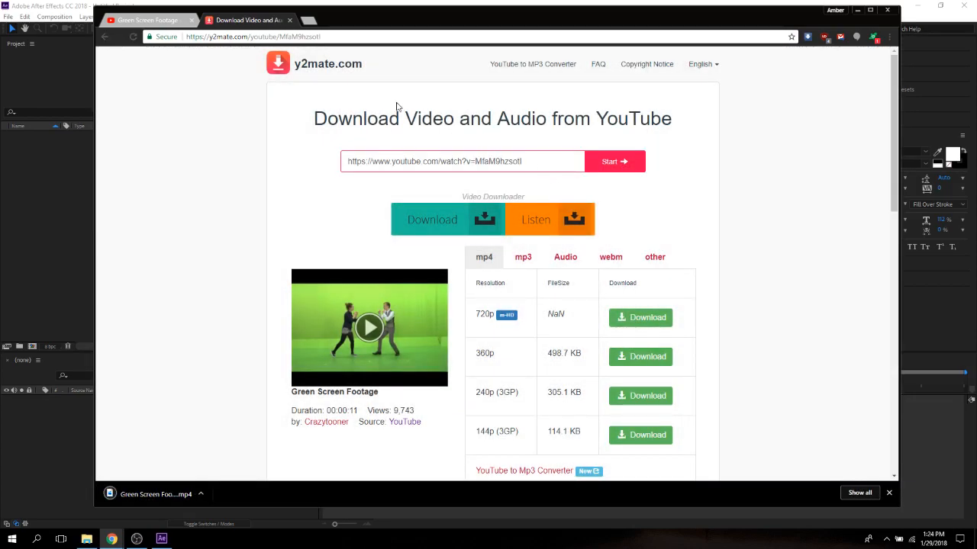
drag(343, 23, 565, 54)
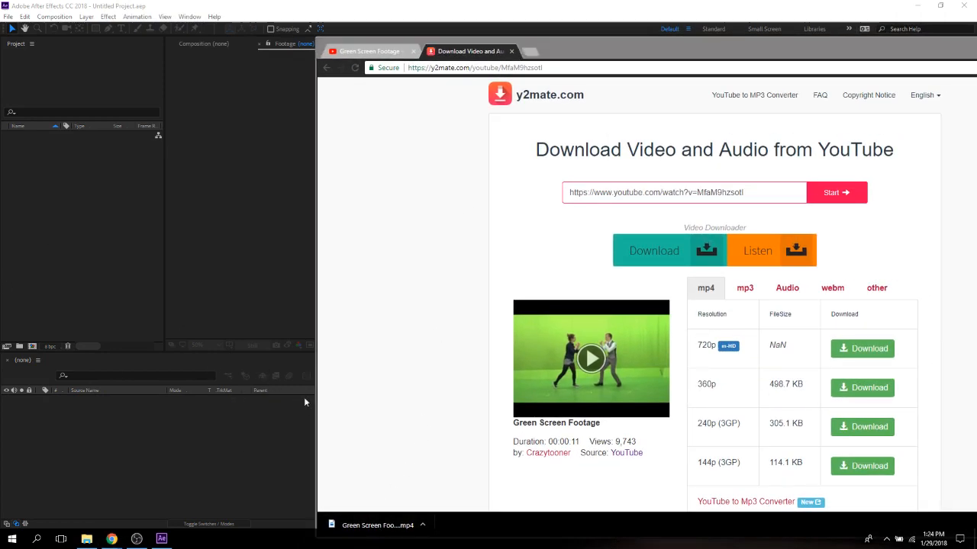
drag(359, 526, 78, 221)
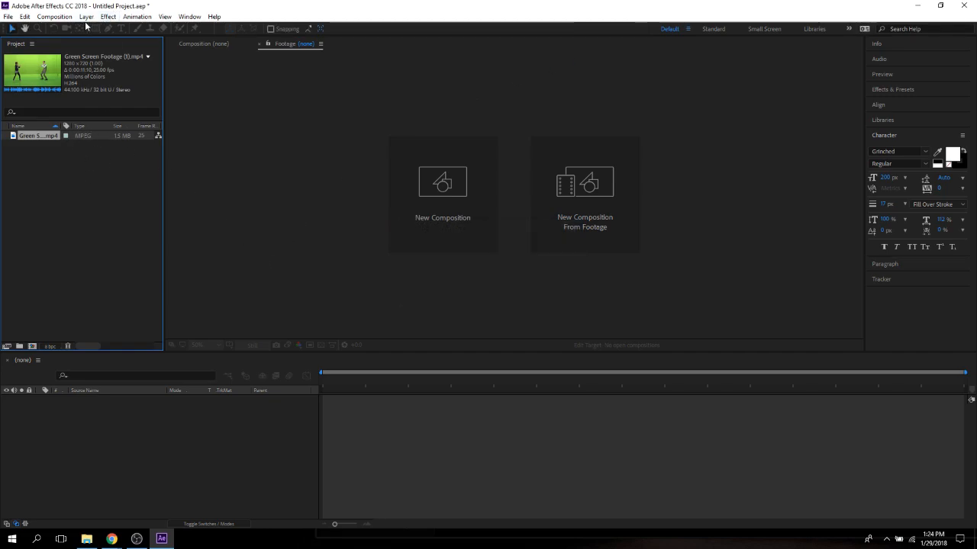
Step: Create a composition named greenscreen with the HDV/HDTV 720 29.97 preset and a 12-second duration
click(55, 17)
click(72, 29)
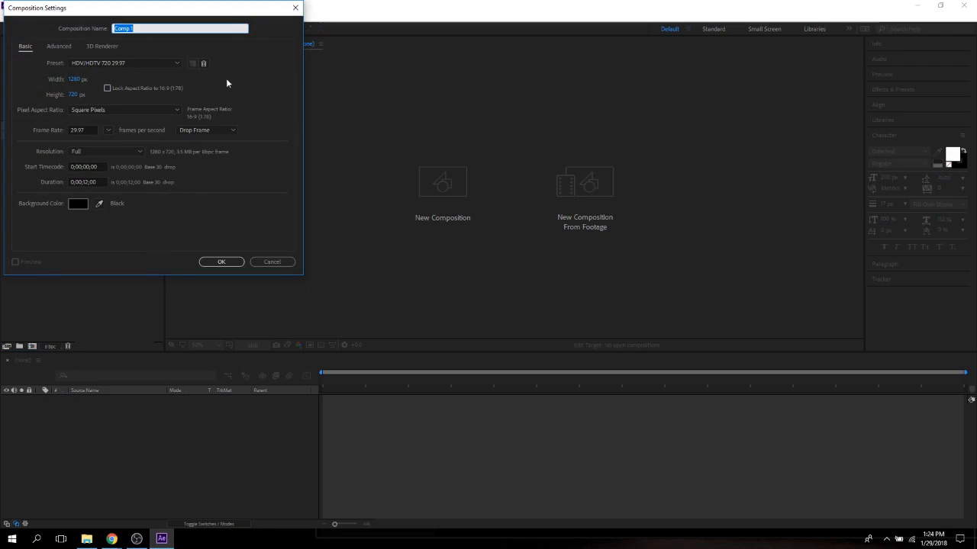
text(greenscreen)
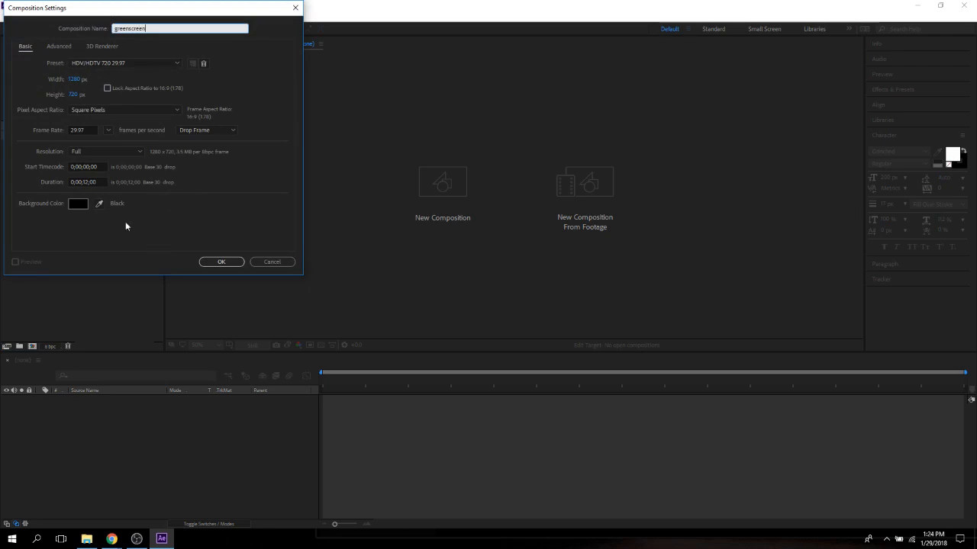
click(223, 265)
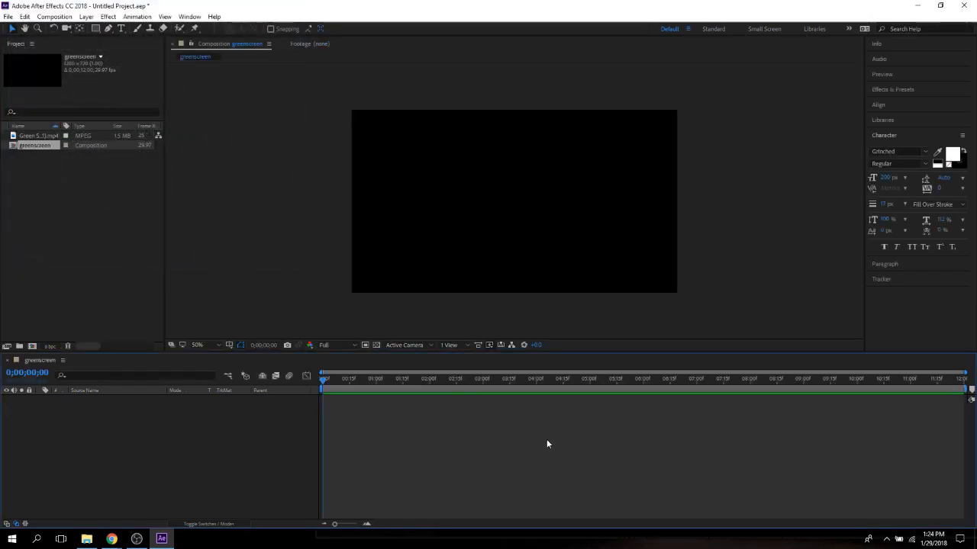
Step: Add the green screen clip to the greenscreen composition as a layer and preview its playback
drag(34, 137, 159, 468)
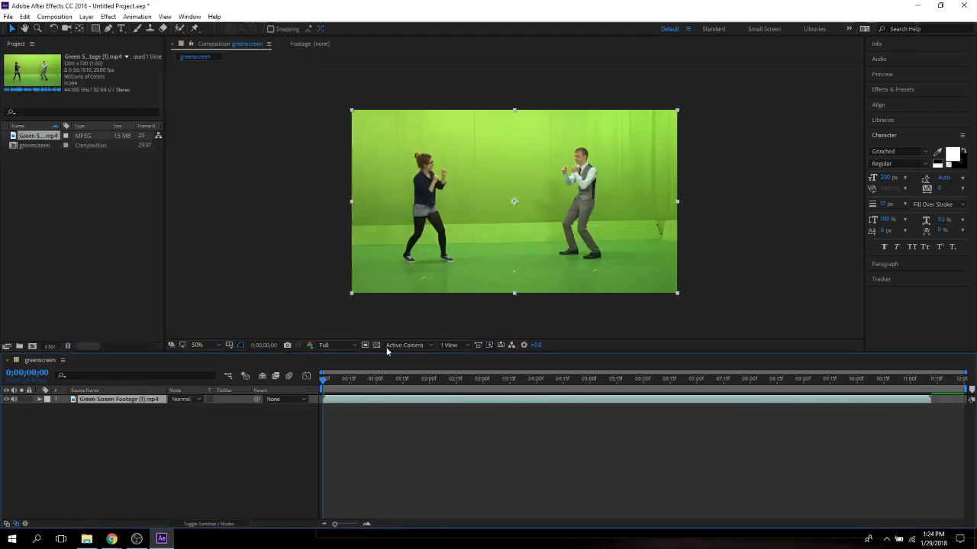
key(space)
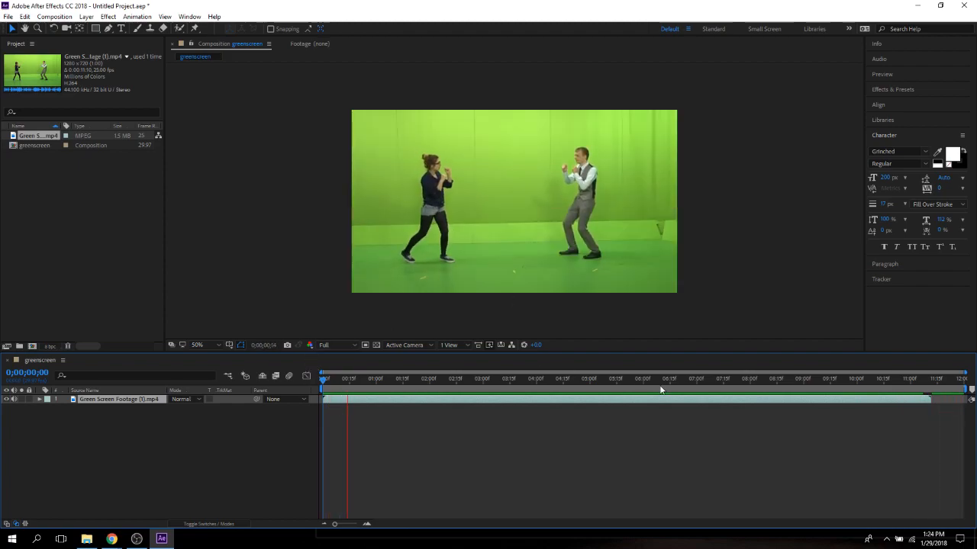
click(630, 398)
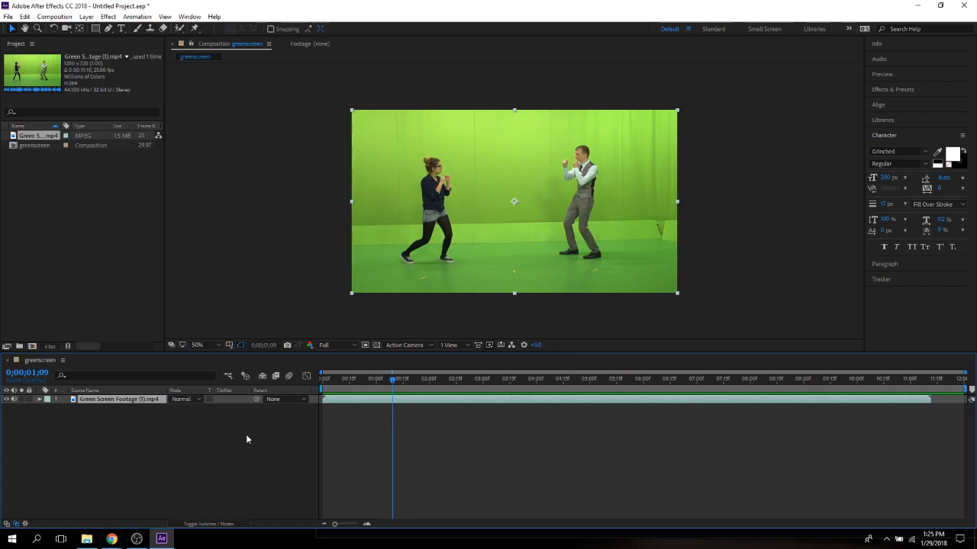
Step: Create a medium blue solid layer of 1280 x 720 px and place it beneath the green screen footage
click(177, 459)
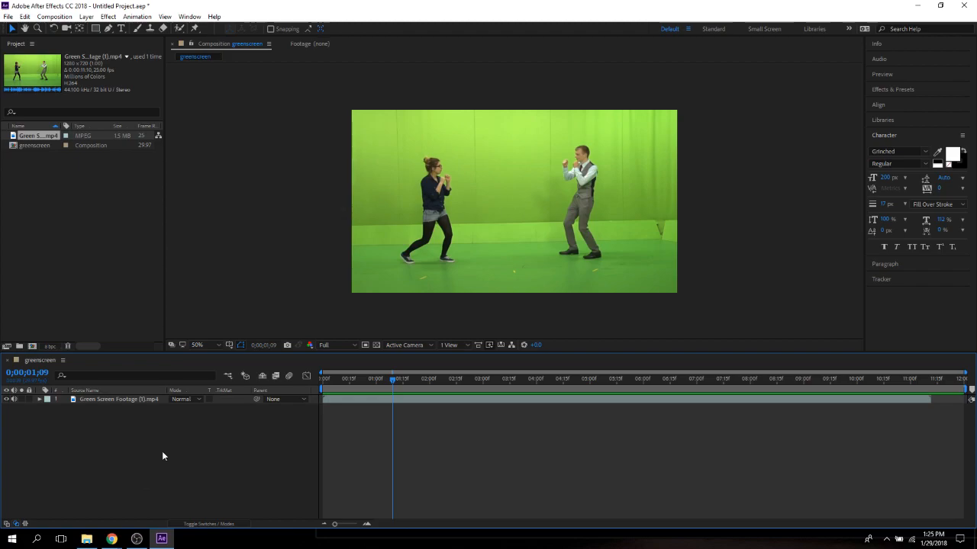
right_click(87, 447)
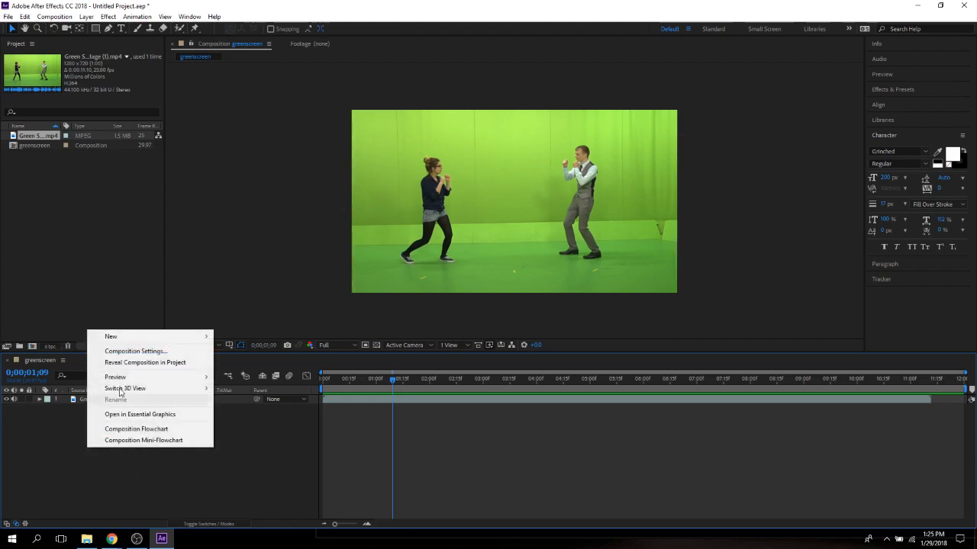
mouse_move(178, 337)
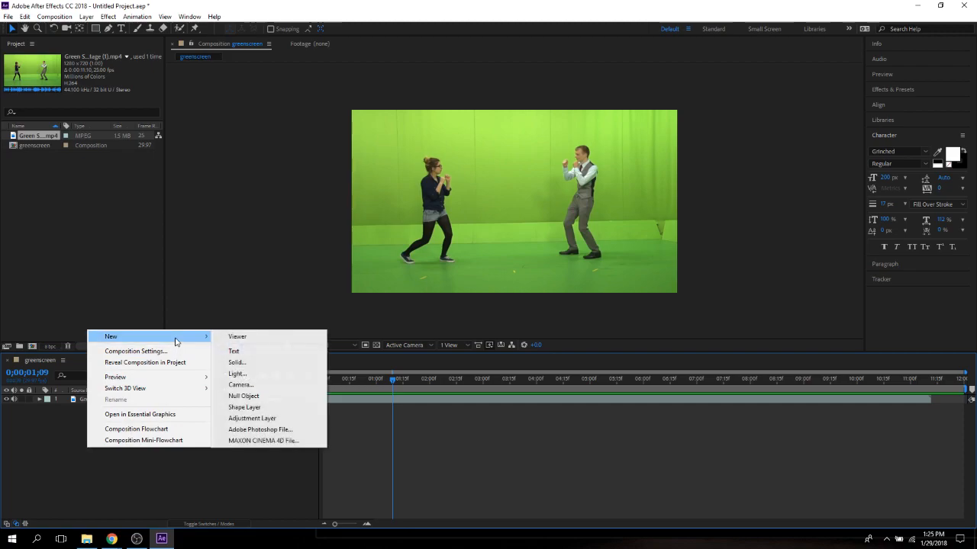
click(289, 366)
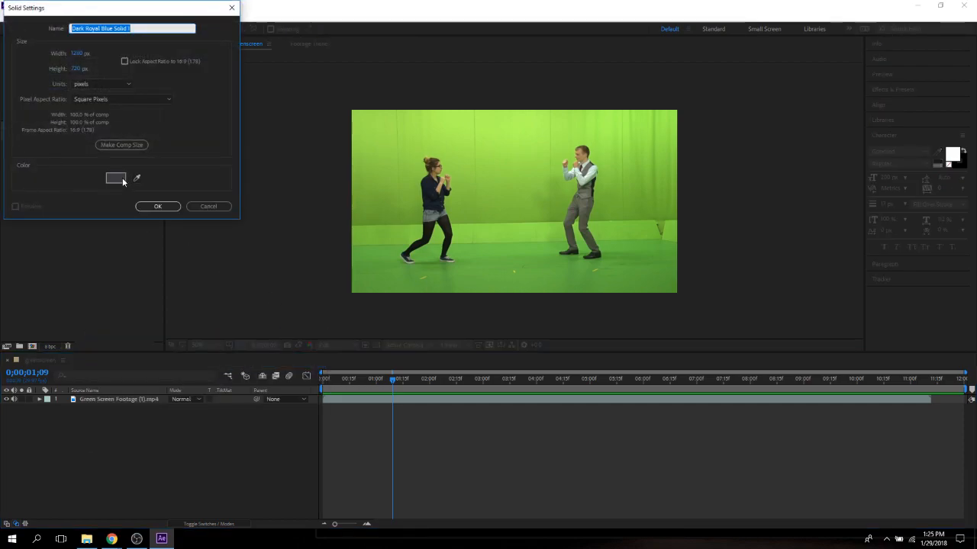
click(116, 177)
mouse_move(67, 58)
mouse_down()
mouse_move(41, 61)
mouse_move(73, 59)
mouse_up()
click(235, 27)
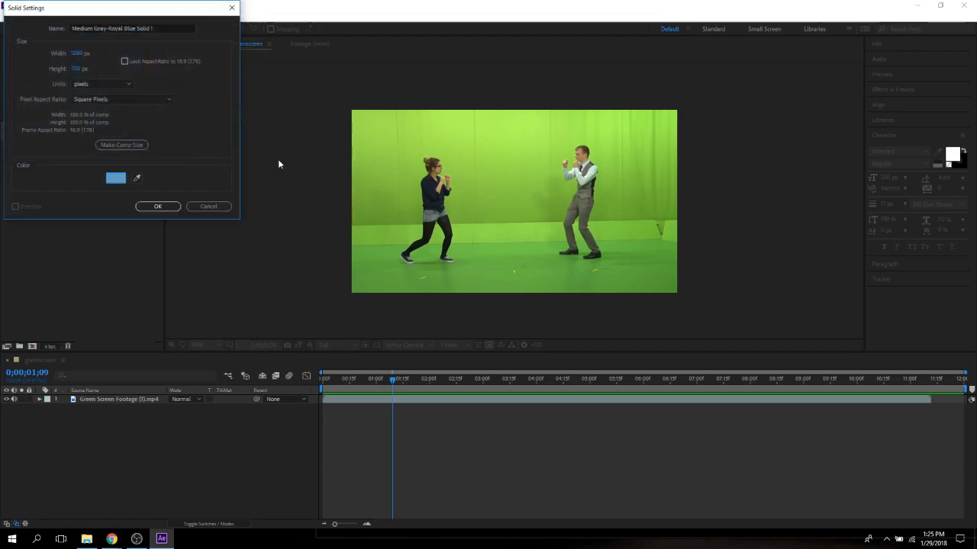
click(159, 207)
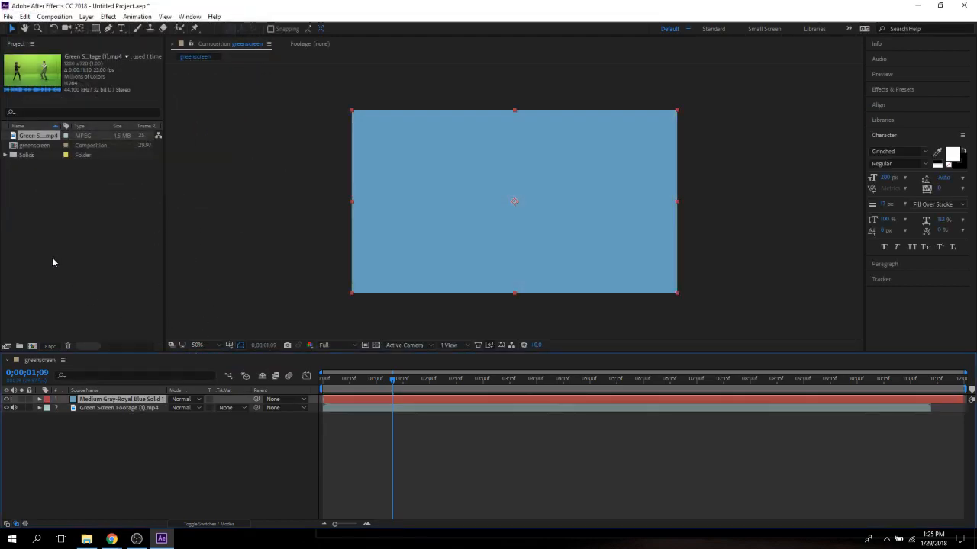
mouse_move(121, 399)
mouse_down()
mouse_move(124, 419)
mouse_move(131, 405)
mouse_up()
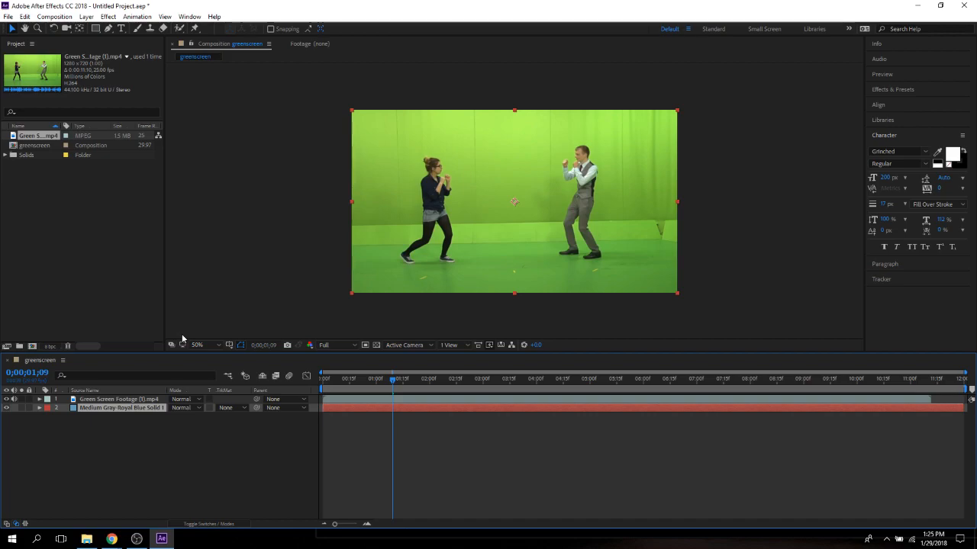
Step: Add a new mask to the green screen footage layer and expand the mask's properties
click(125, 400)
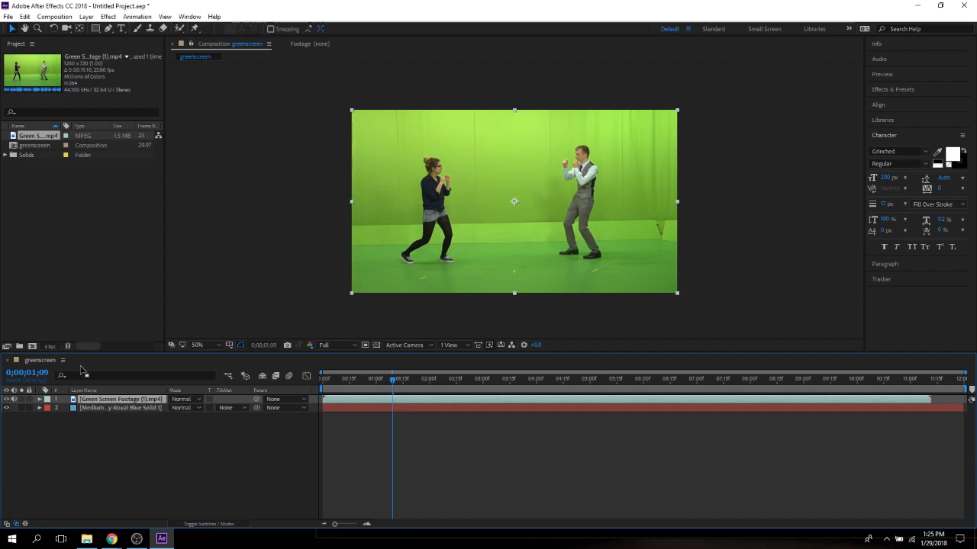
click(86, 17)
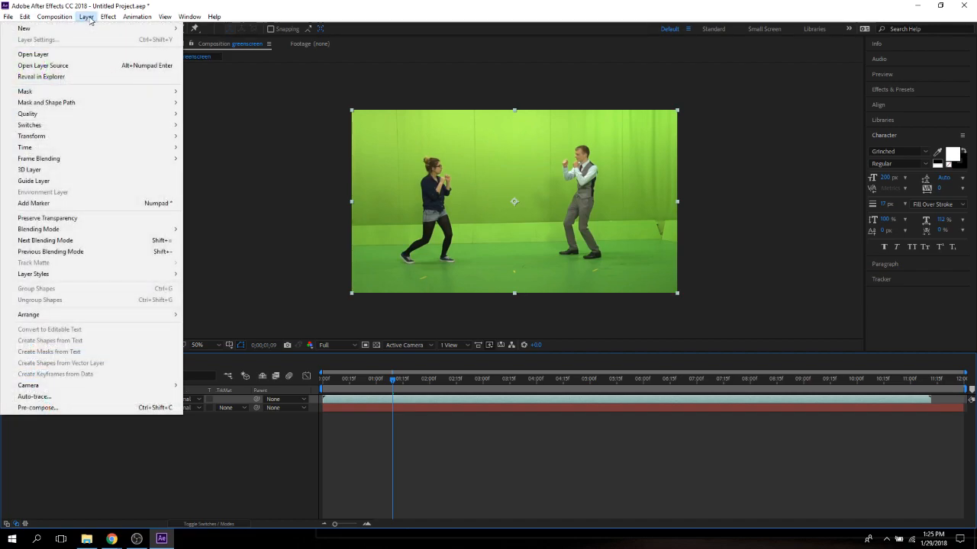
mouse_move(61, 93)
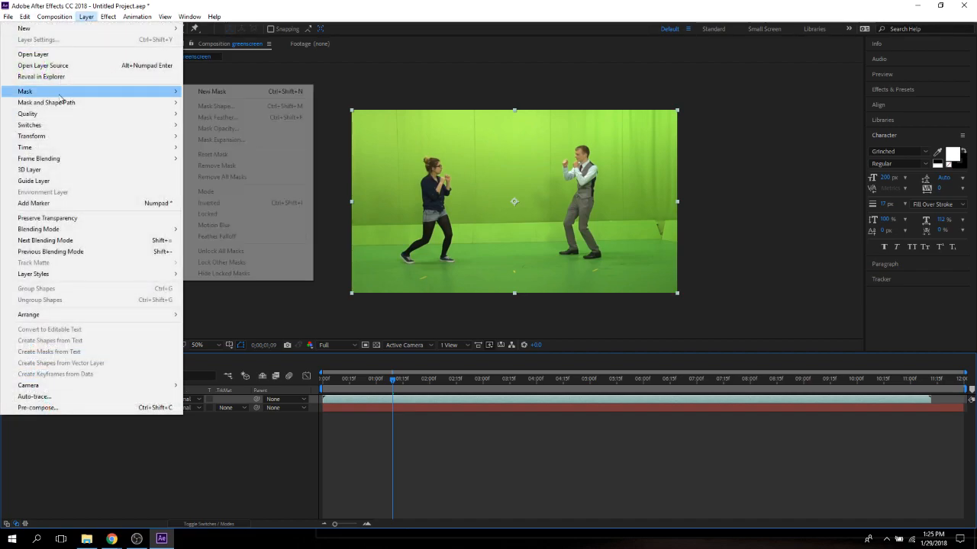
click(224, 96)
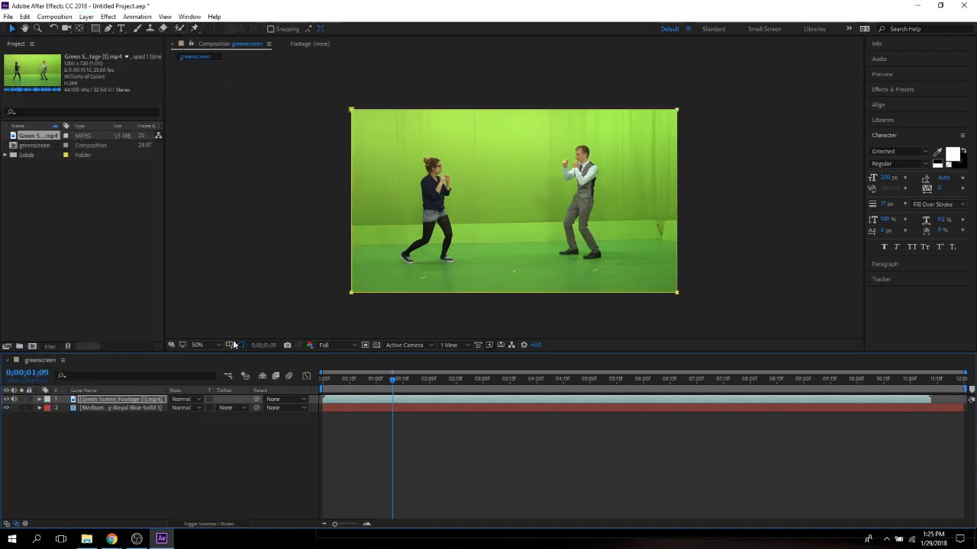
click(39, 400)
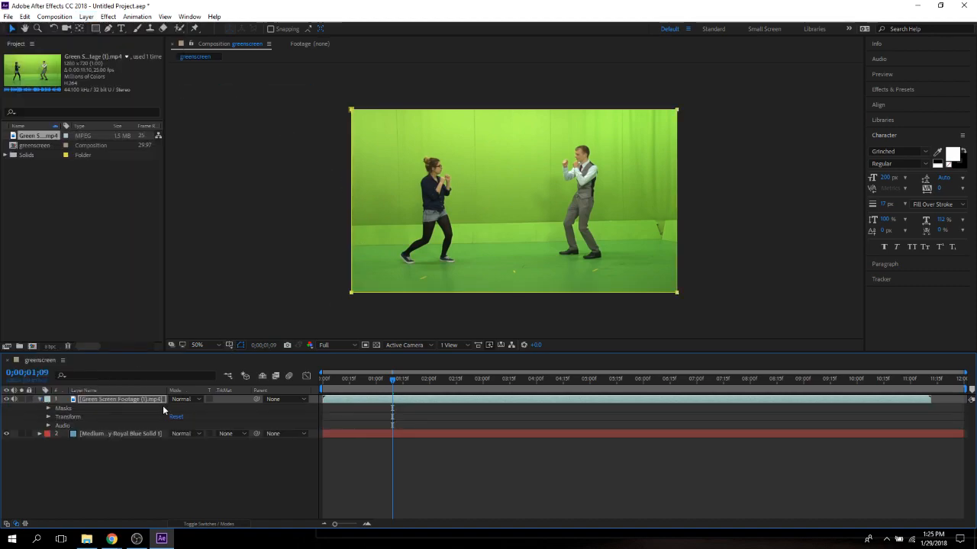
click(48, 409)
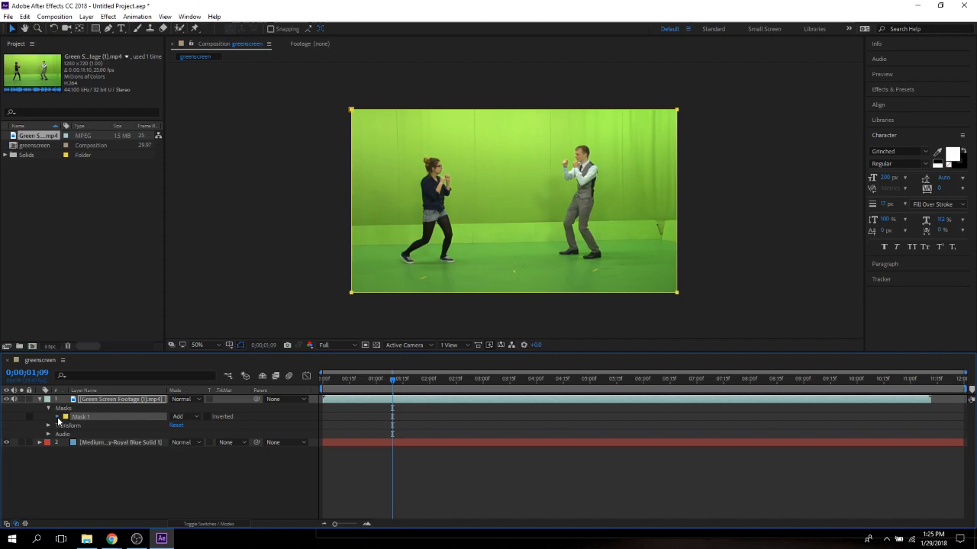
click(57, 417)
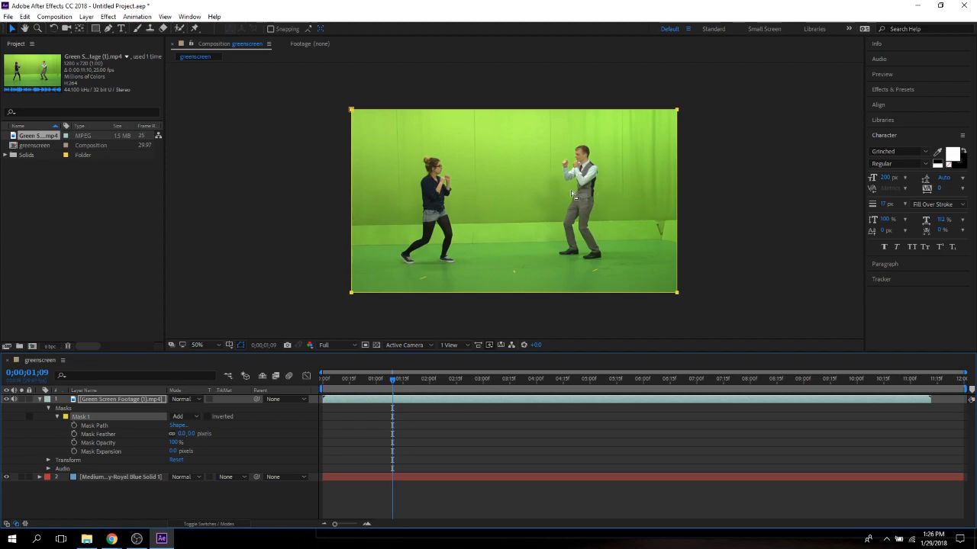
drag(567, 220, 488, 226)
drag(422, 124, 534, 120)
key(ctrl+z)
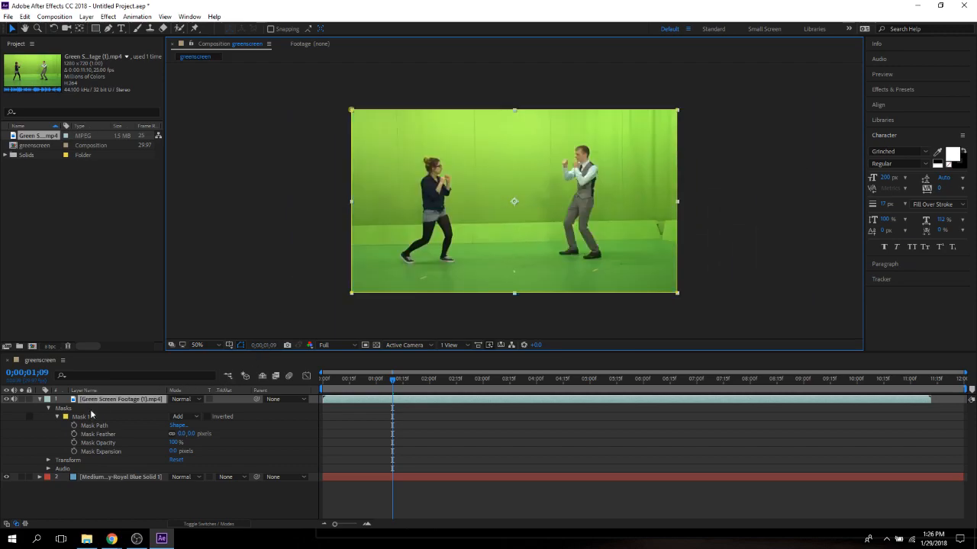
Step: Move the two left corners of Mask 1 outside the frame, past its left, top and bottom edges
click(85, 419)
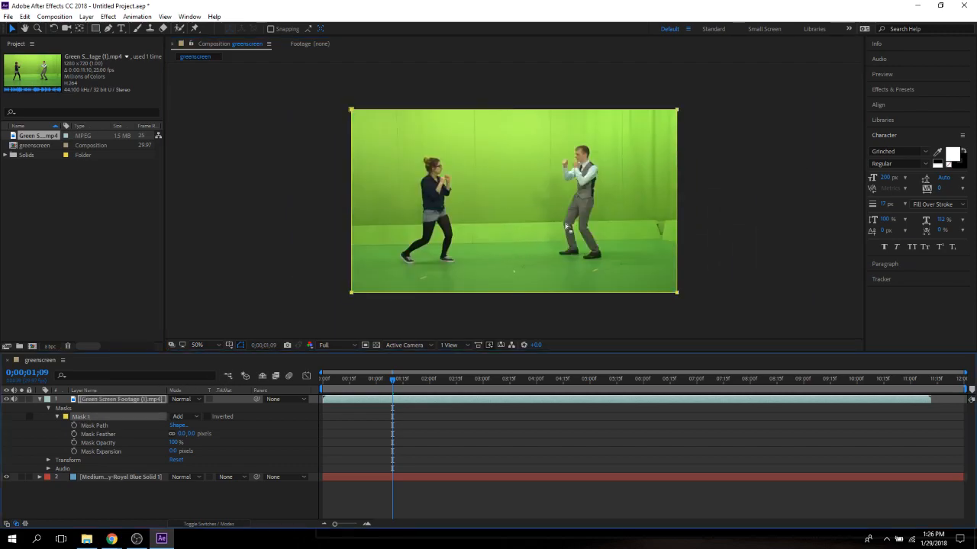
click(479, 230)
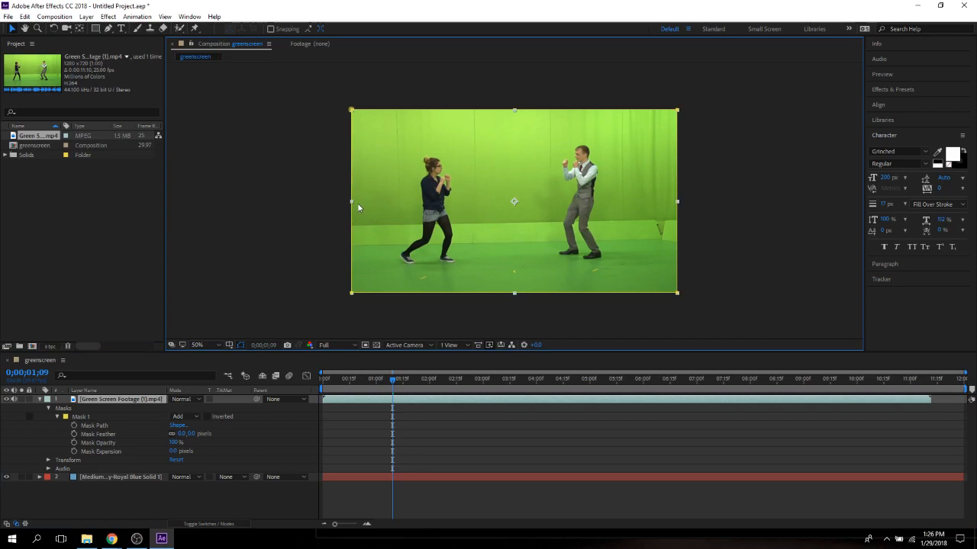
drag(352, 202, 309, 197)
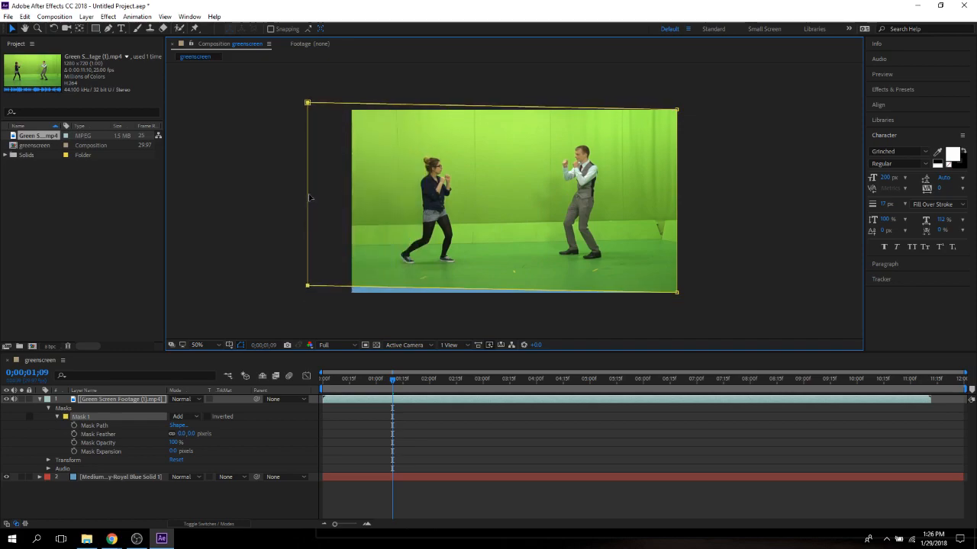
drag(308, 287, 309, 308)
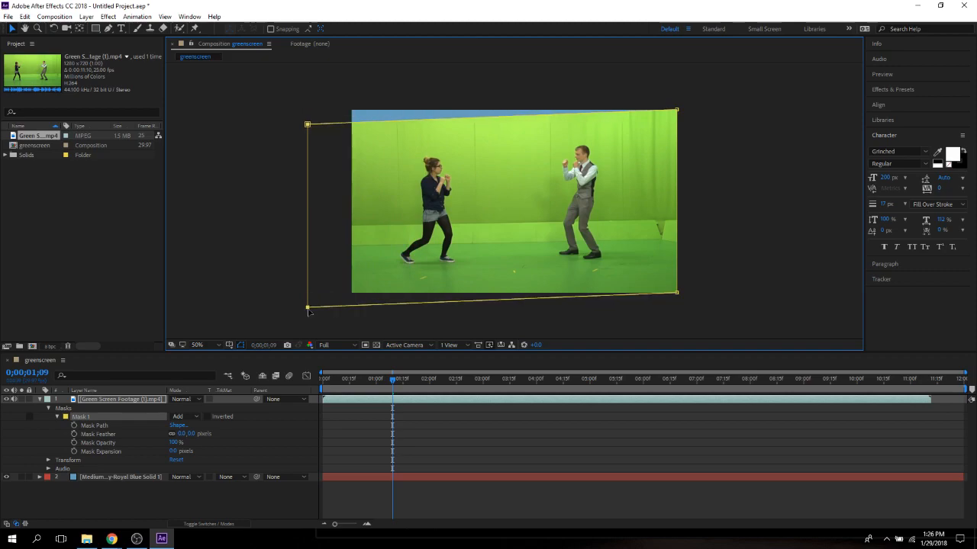
click(306, 123)
drag(308, 125, 313, 93)
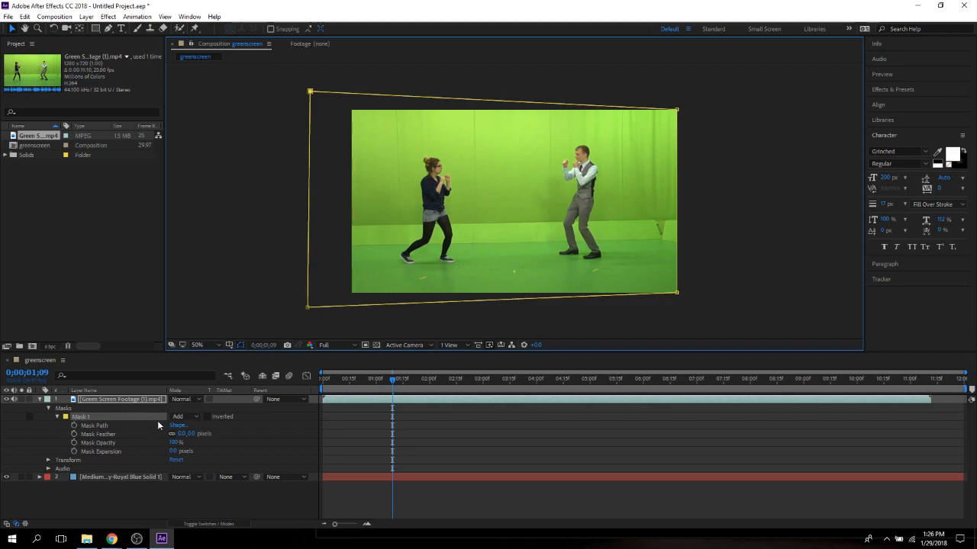
Step: Set Mask 1 to Subtract and move its right corners inward so it cuts only the strip left of the woman
click(193, 417)
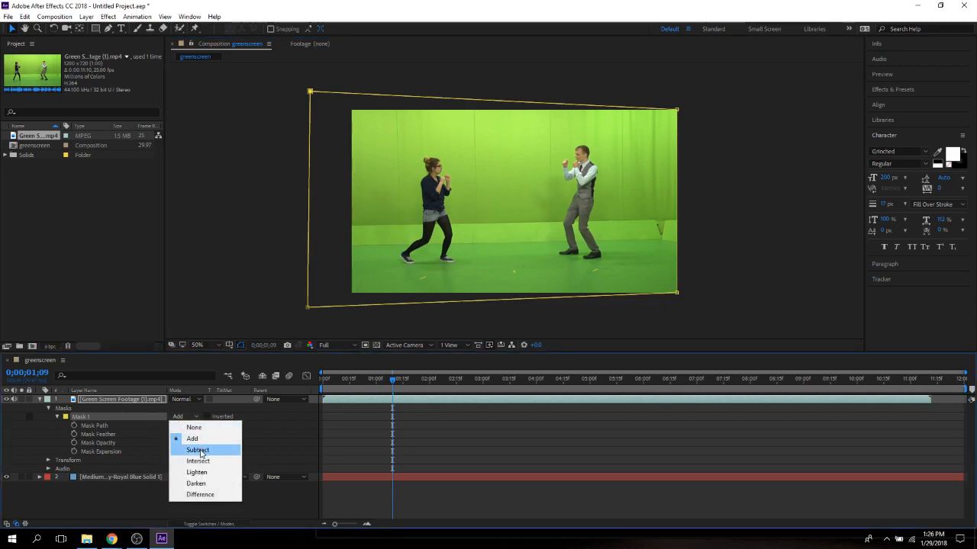
click(202, 451)
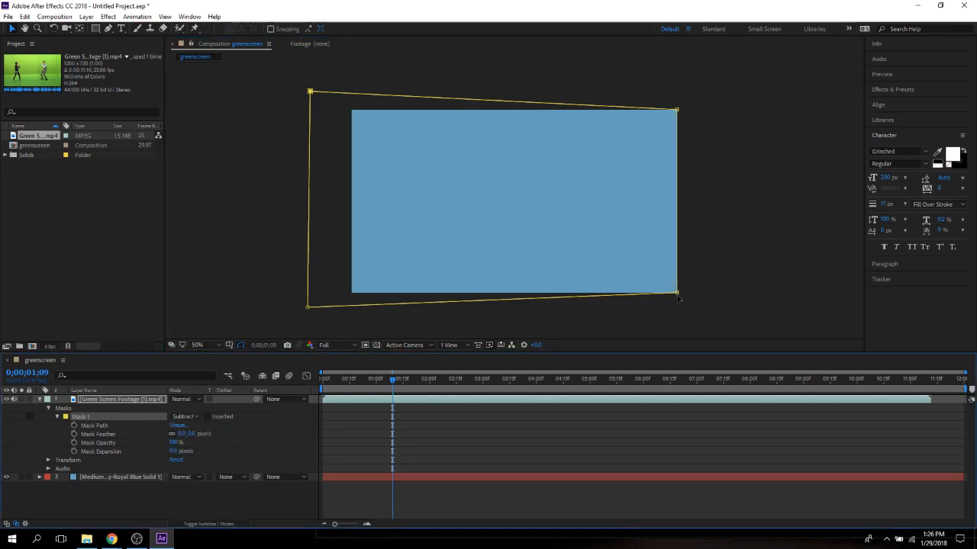
drag(679, 296, 355, 306)
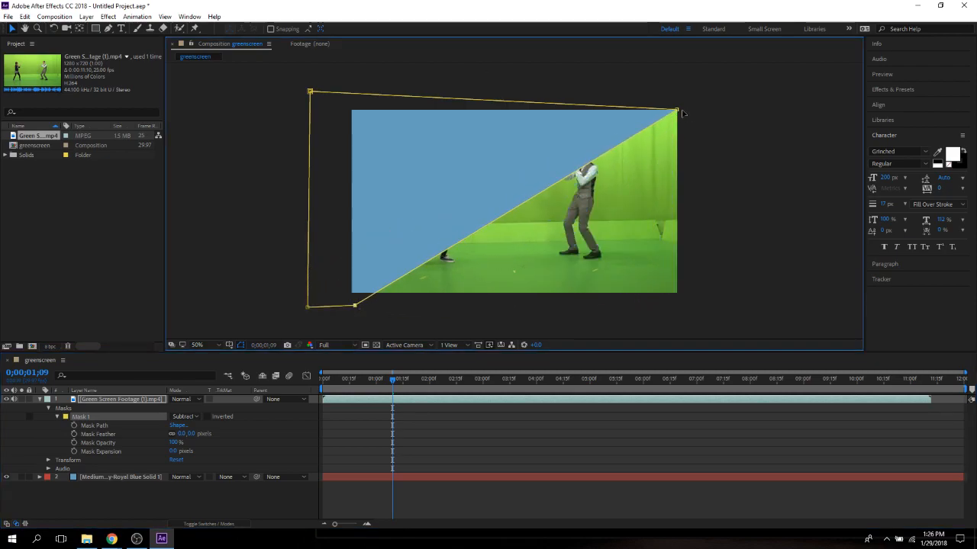
drag(677, 110, 415, 104)
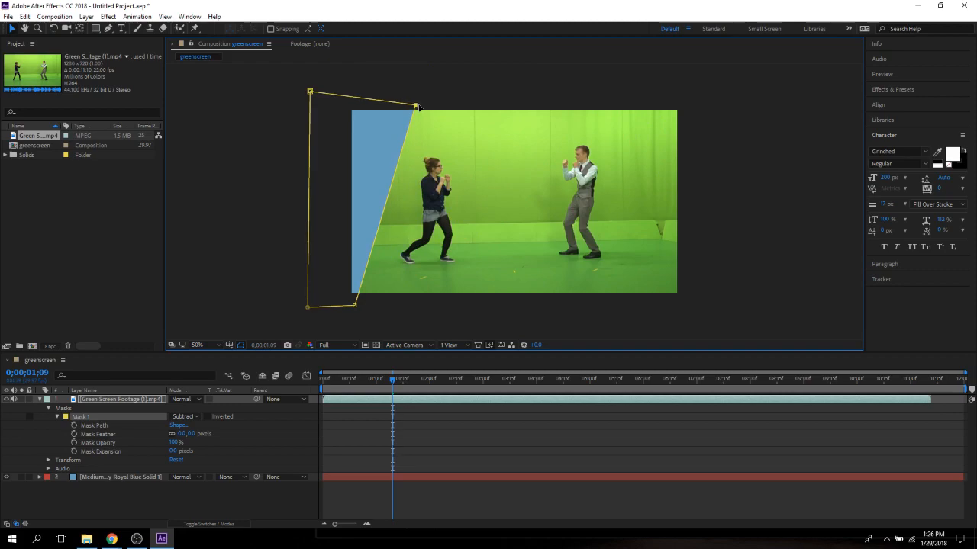
drag(354, 306, 374, 306)
Step: Play the composition from the start to check that the left mask stays clear of the actors
drag(392, 381, 254, 356)
click(240, 345)
key(space)
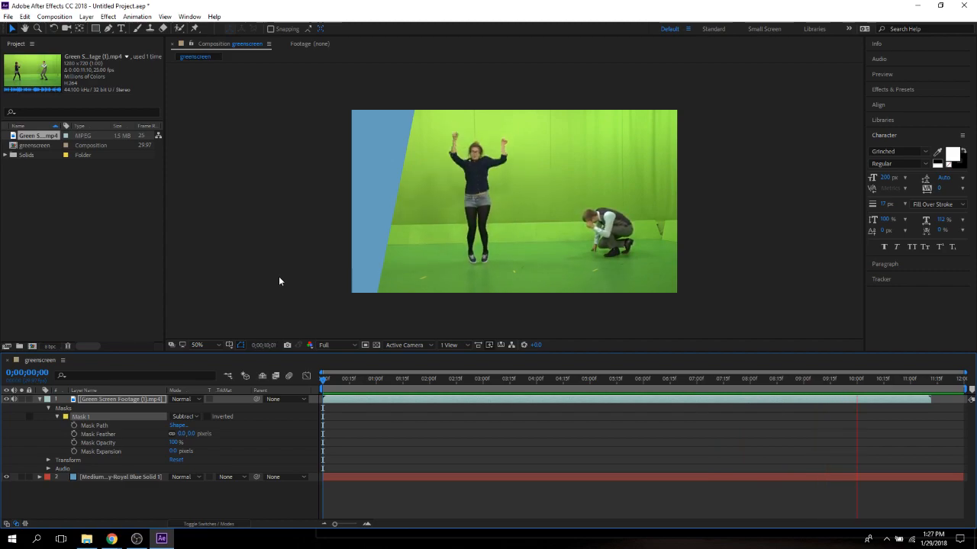
key(space)
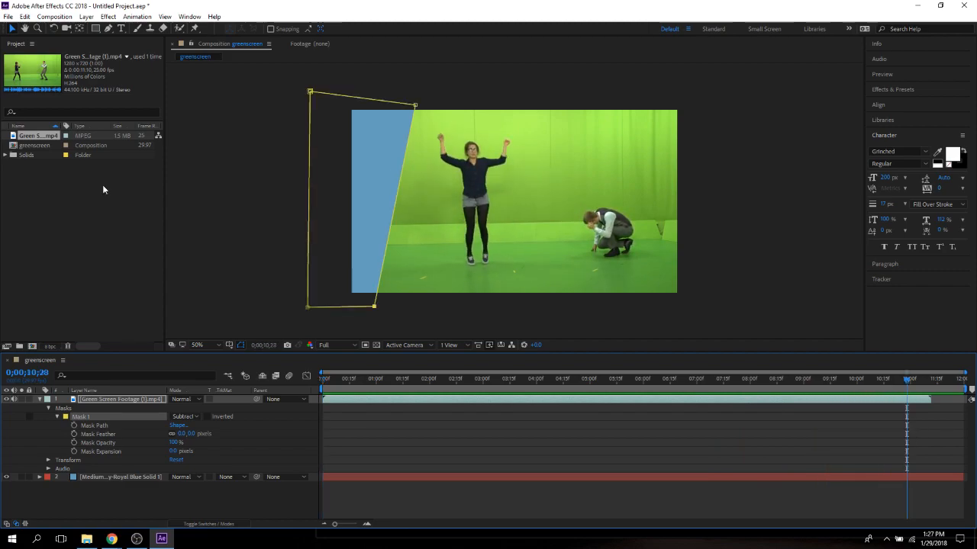
Step: Add a second mask to the green screen footage layer
click(664, 180)
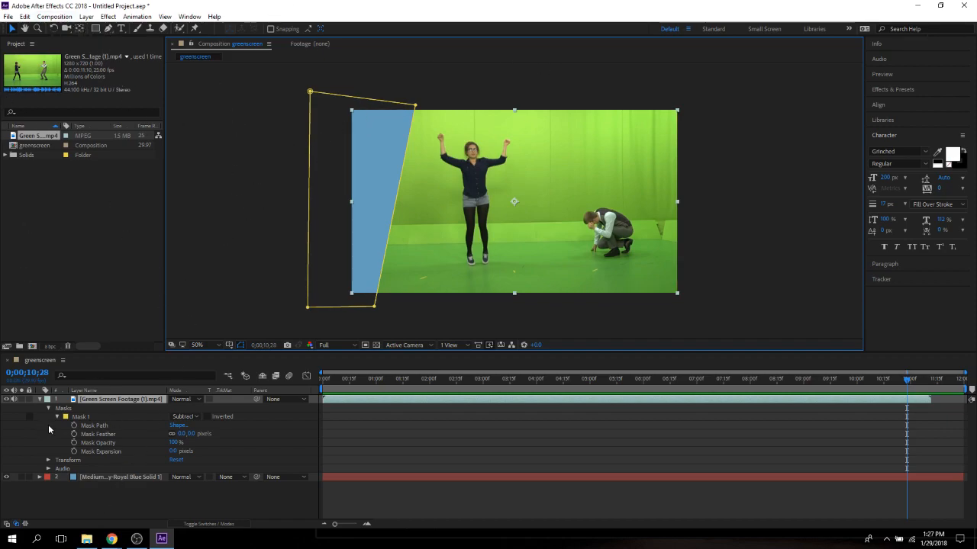
click(123, 408)
click(54, 17)
mouse_move(86, 16)
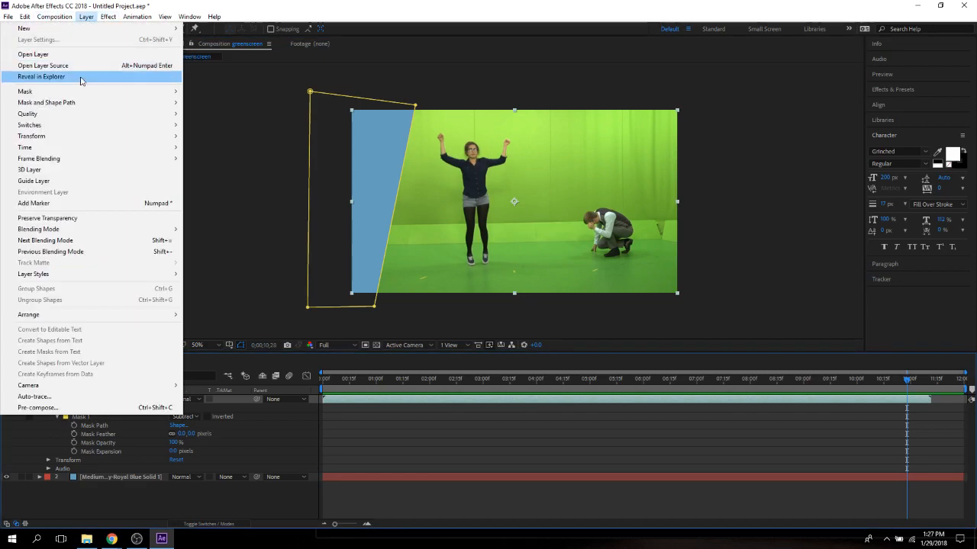
mouse_move(74, 92)
click(259, 93)
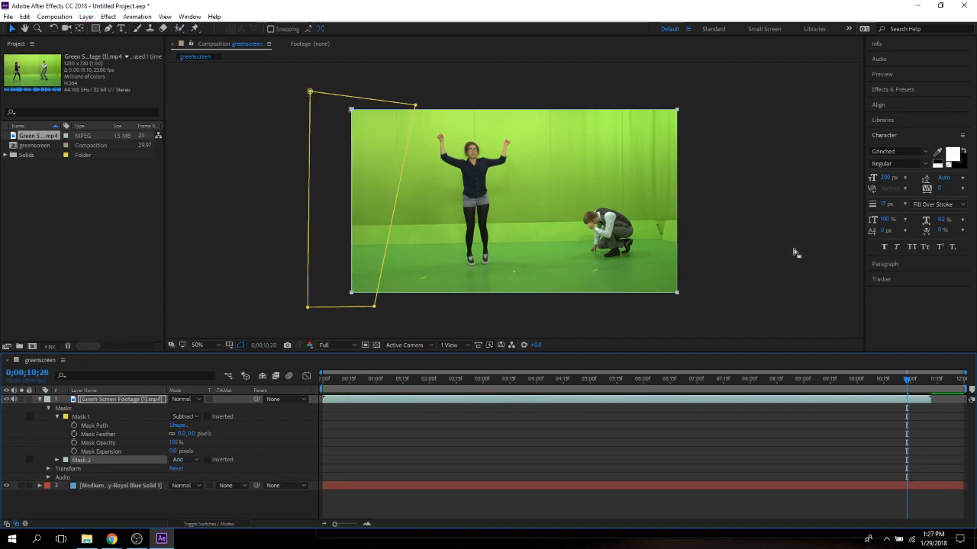
Step: Shift Mask 2 to the right so it covers only the footage's right edge, and set it to Subtract
click(319, 107)
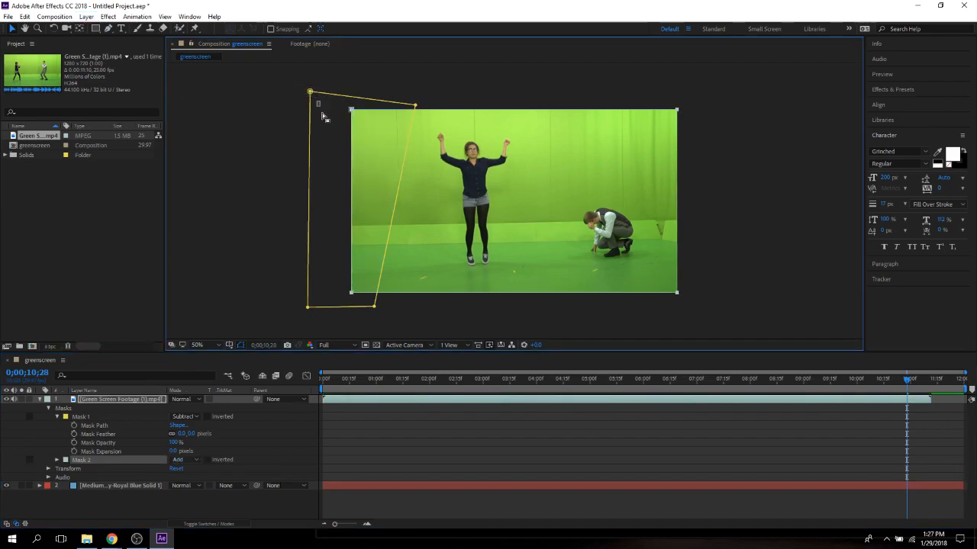
click(81, 460)
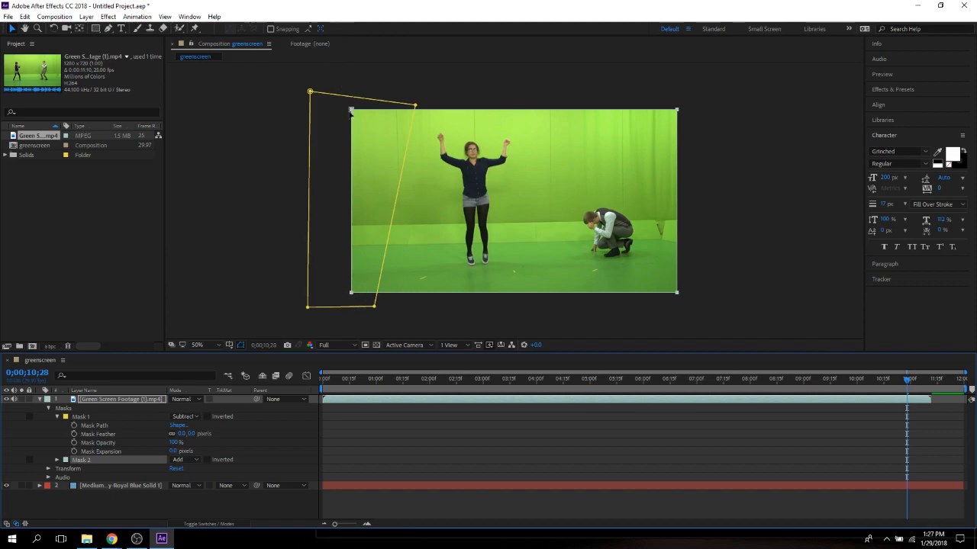
drag(351, 111, 643, 119)
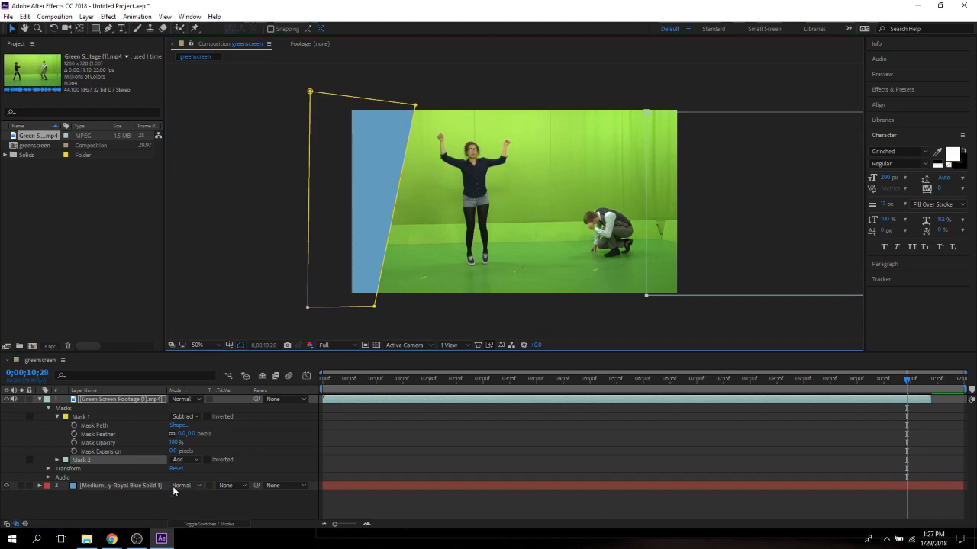
click(191, 460)
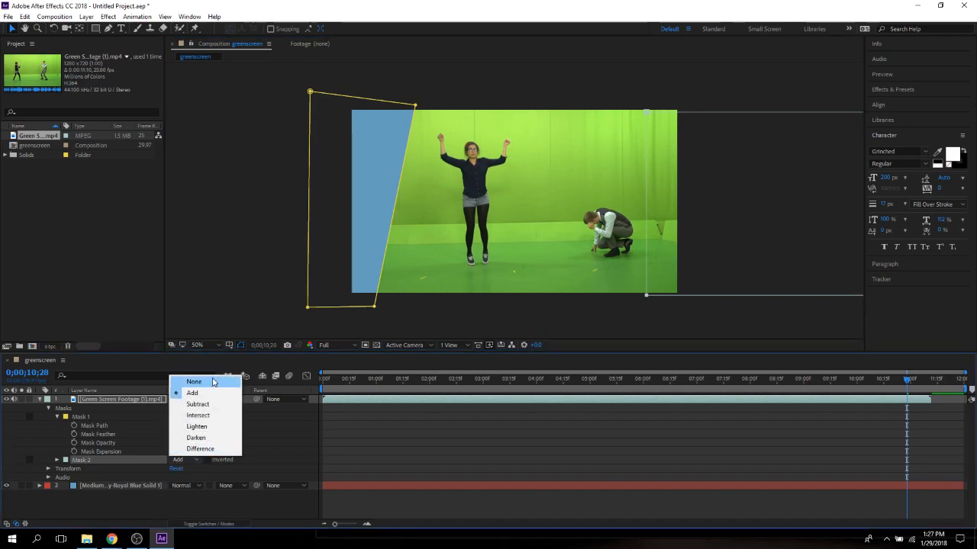
click(197, 404)
Step: Pull the two left corners of Mask 2 slightly inward and beyond the frame's top and bottom edges
click(709, 244)
click(647, 296)
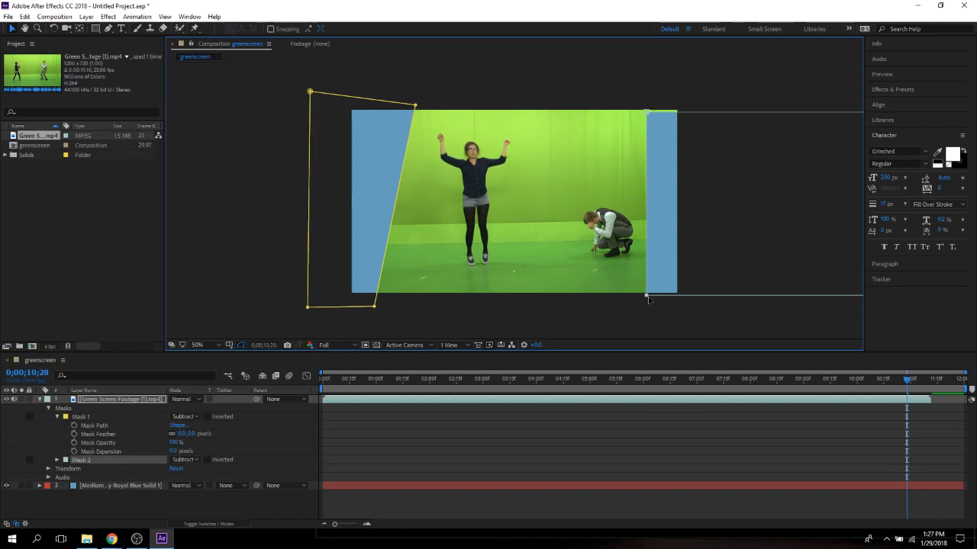
drag(646, 295, 643, 316)
drag(651, 117, 640, 104)
Step: Play the composition from the start to check both masks against the actors' movement
drag(907, 377, 49, 405)
key(space)
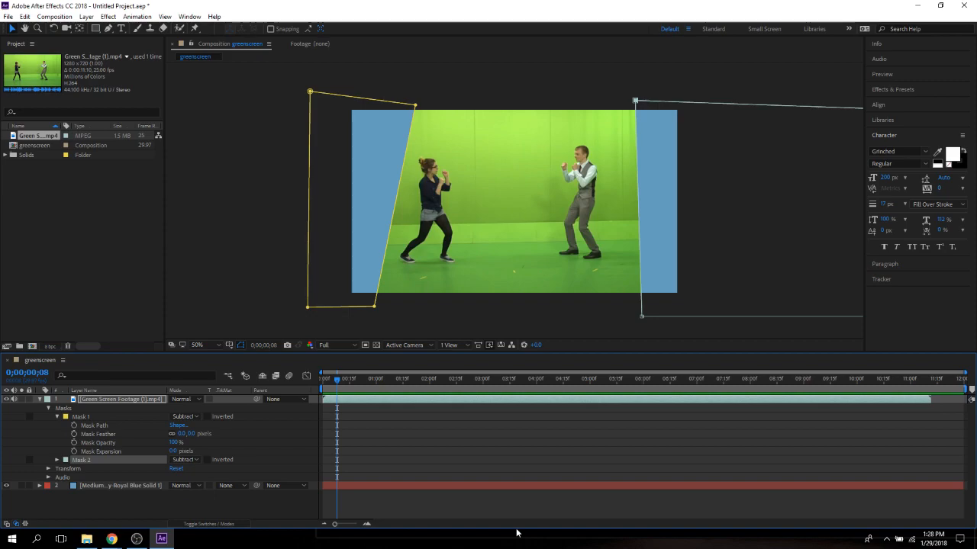
click(39, 398)
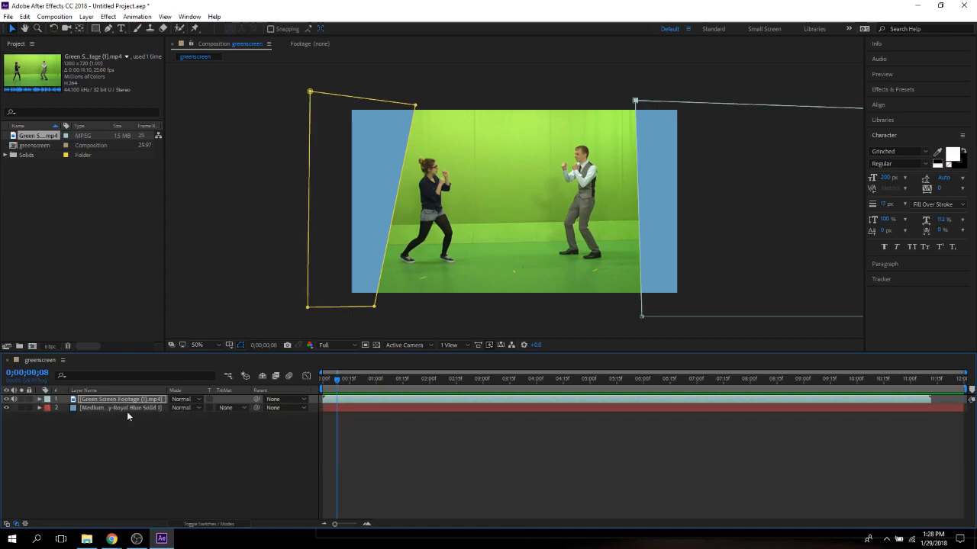
click(39, 398)
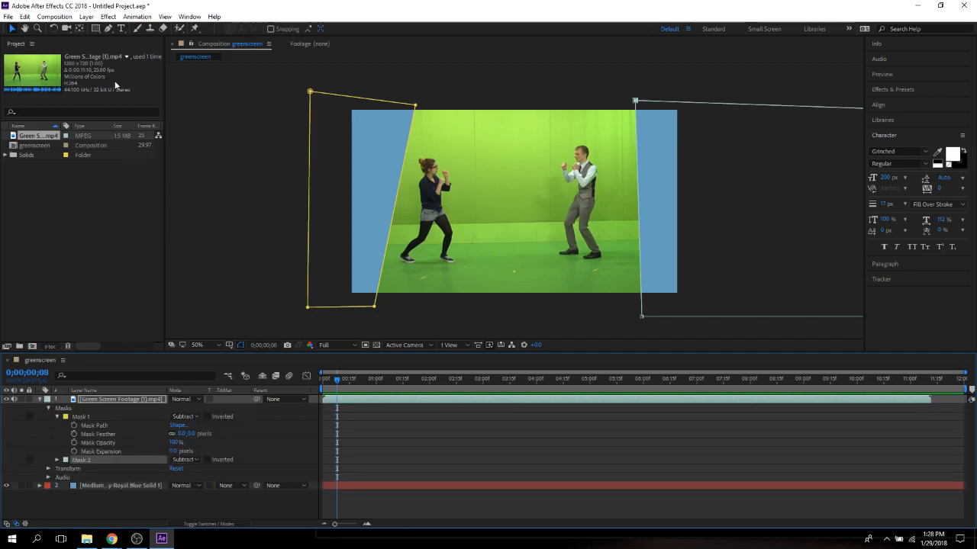
Step: Apply the Keylight (1.2) effect to the footage layer and sample the green background between the actors as its Screen Colour
click(102, 401)
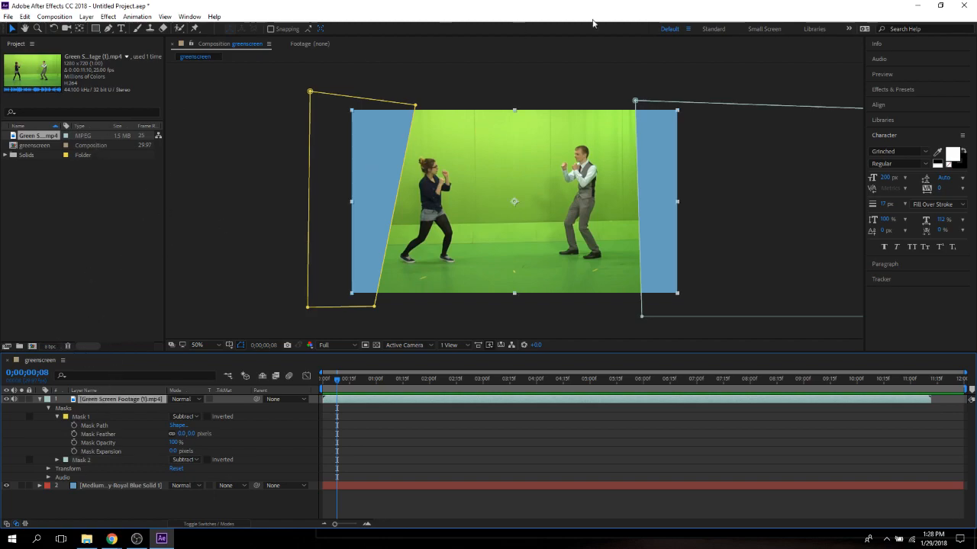
click(889, 89)
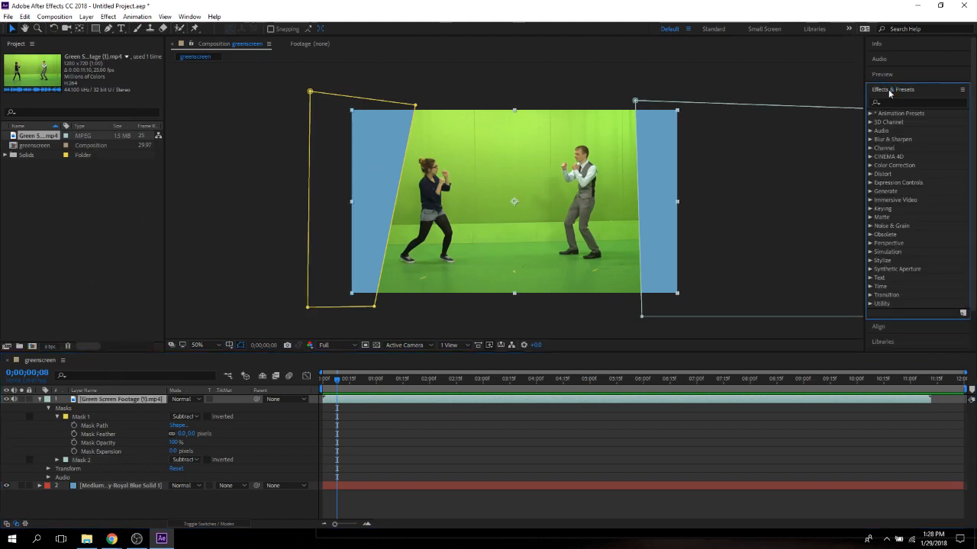
click(870, 209)
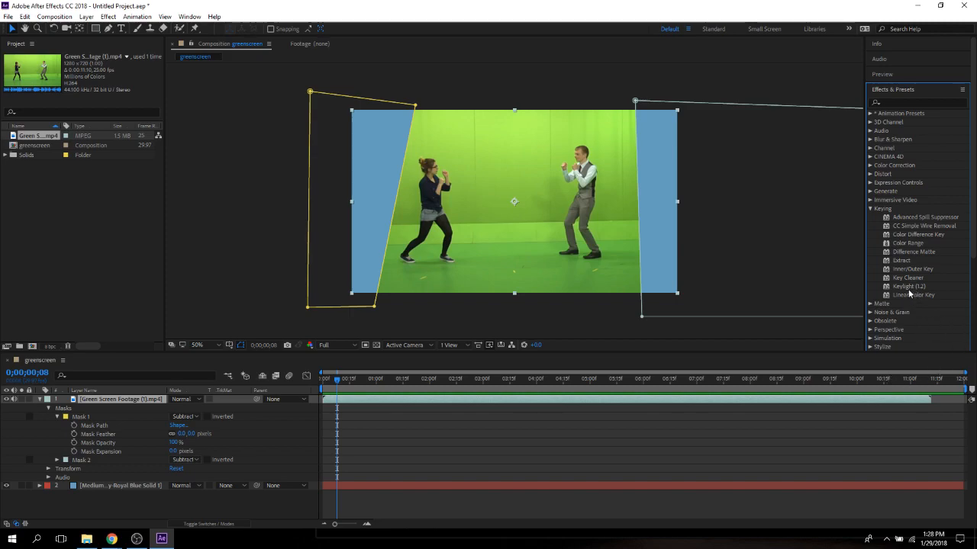
drag(908, 286, 119, 399)
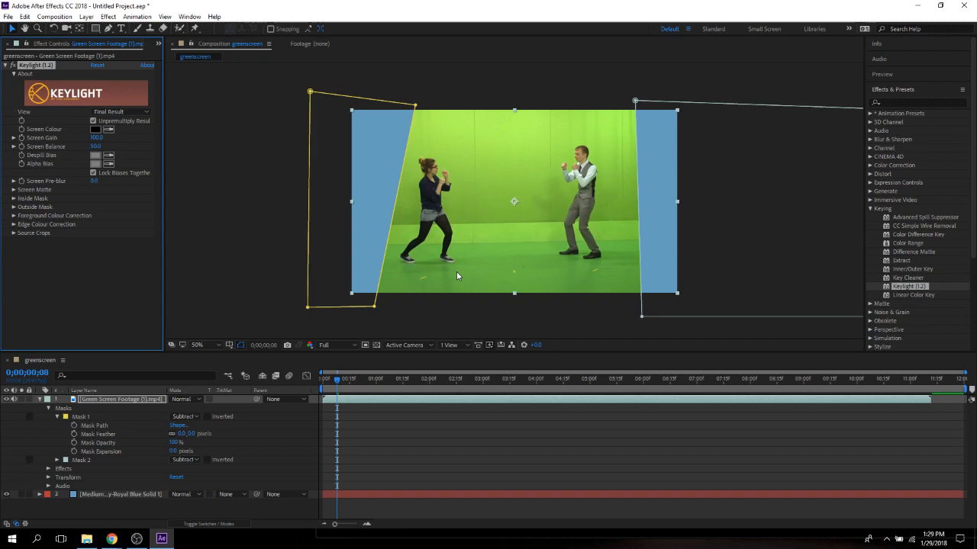
click(108, 129)
click(503, 176)
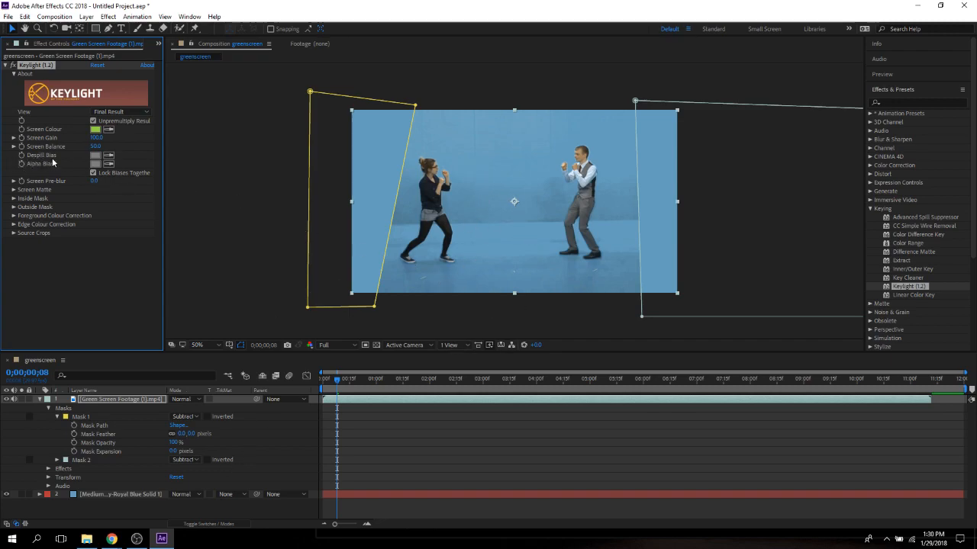
Step: Sample the woman's skin tone as the Keylight Despill Bias with biases locked, and set the effect's View to Screen Matte
click(108, 155)
click(440, 193)
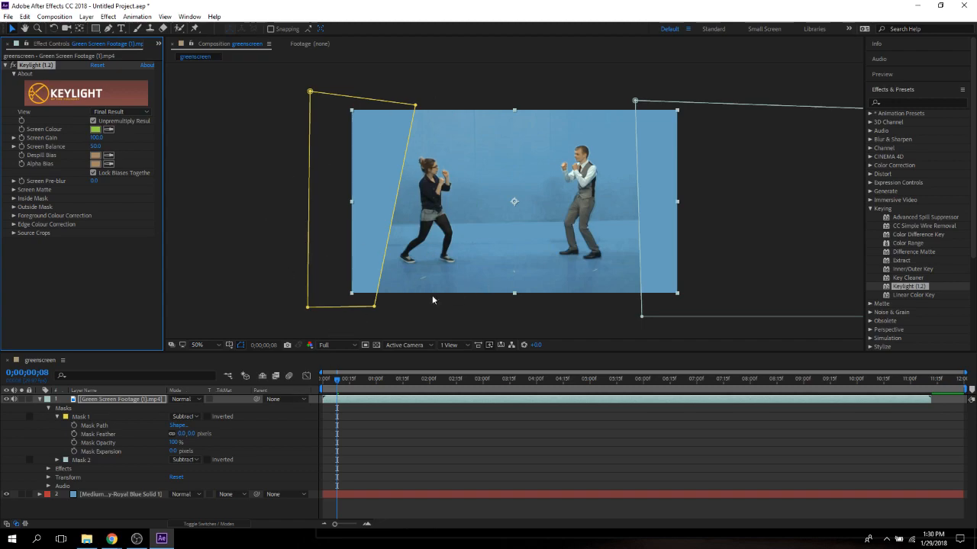
click(123, 113)
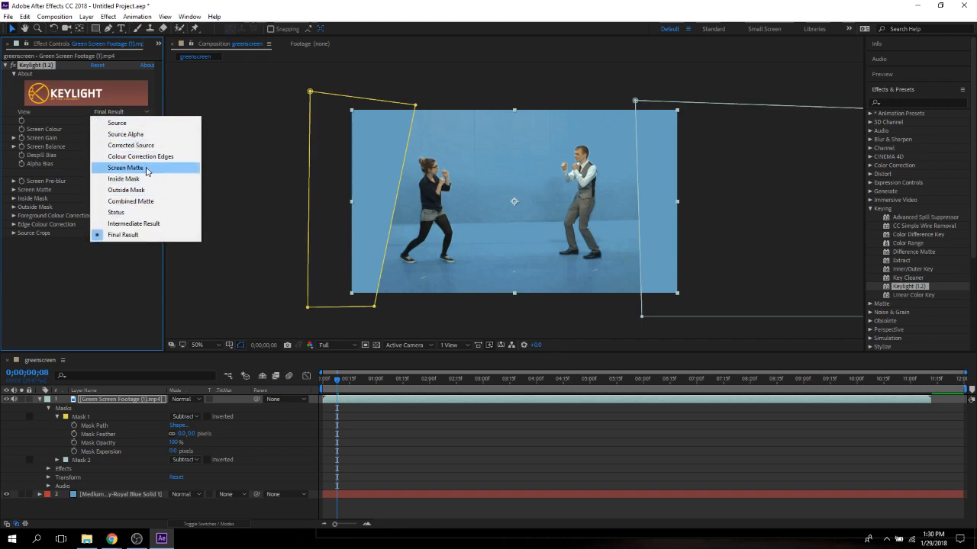
click(139, 169)
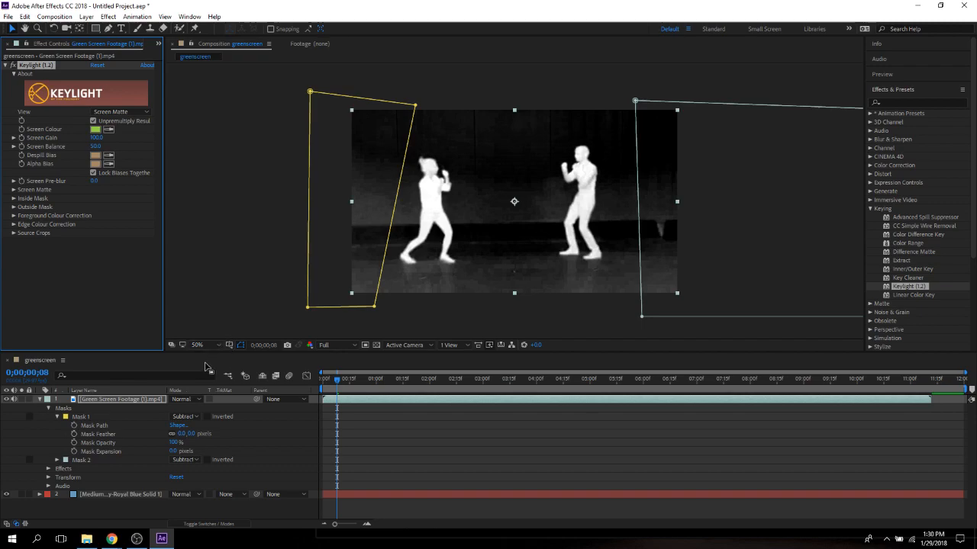
Step: Examine the woman's screen matte and the surrounding background at 200% magnification for grey areas
click(204, 345)
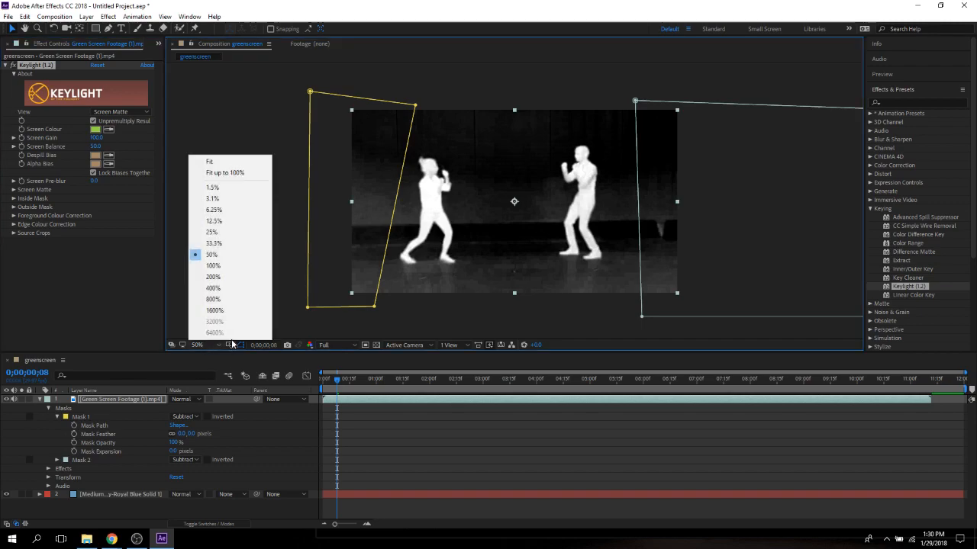
click(227, 275)
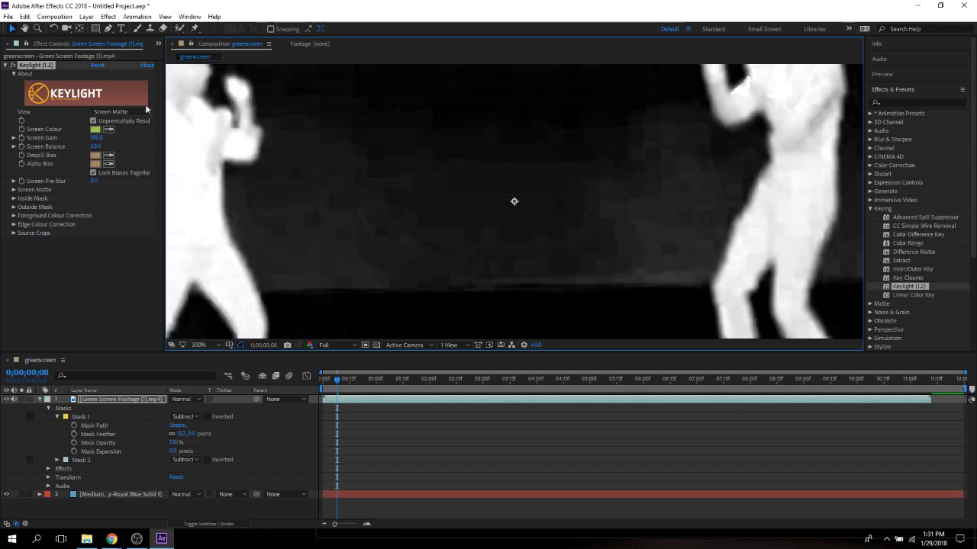
click(24, 29)
drag(343, 192, 367, 218)
drag(273, 174, 414, 223)
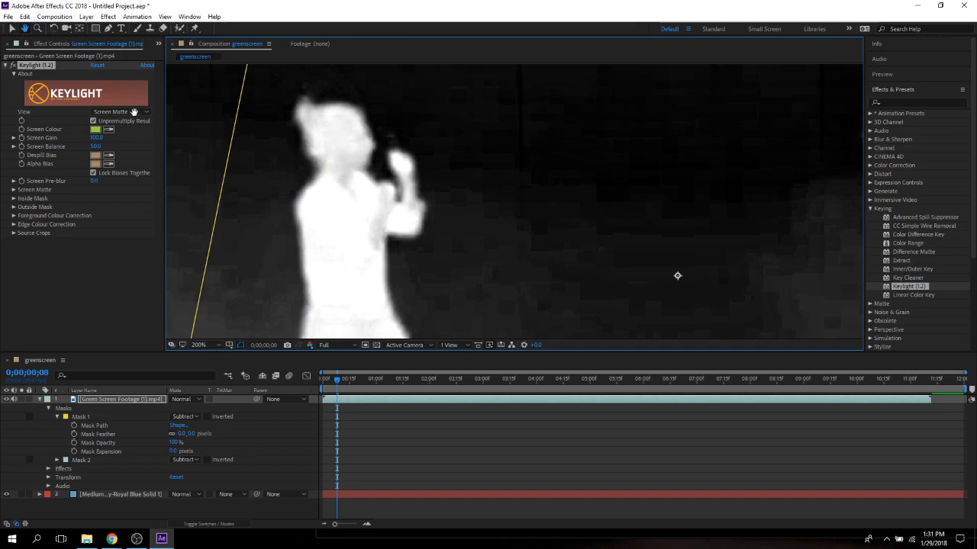
Step: Set the Keylight View to Final Result and toggle the blue solid's visibility off and on to check the key
click(120, 109)
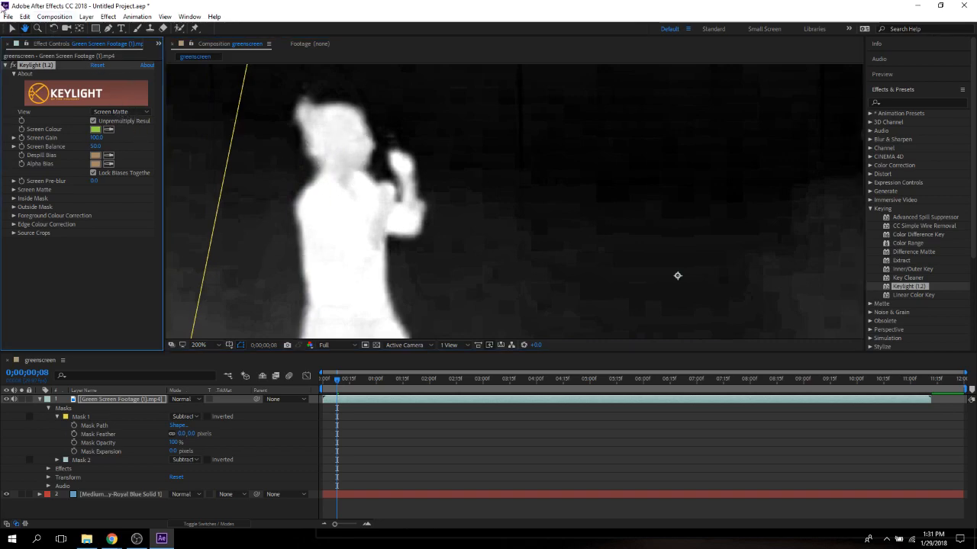
key(v)
click(106, 112)
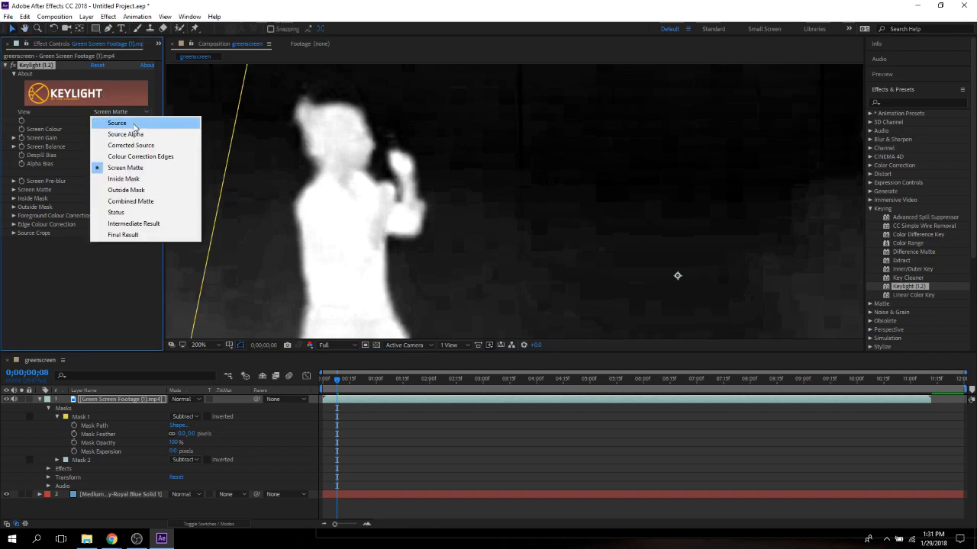
click(141, 234)
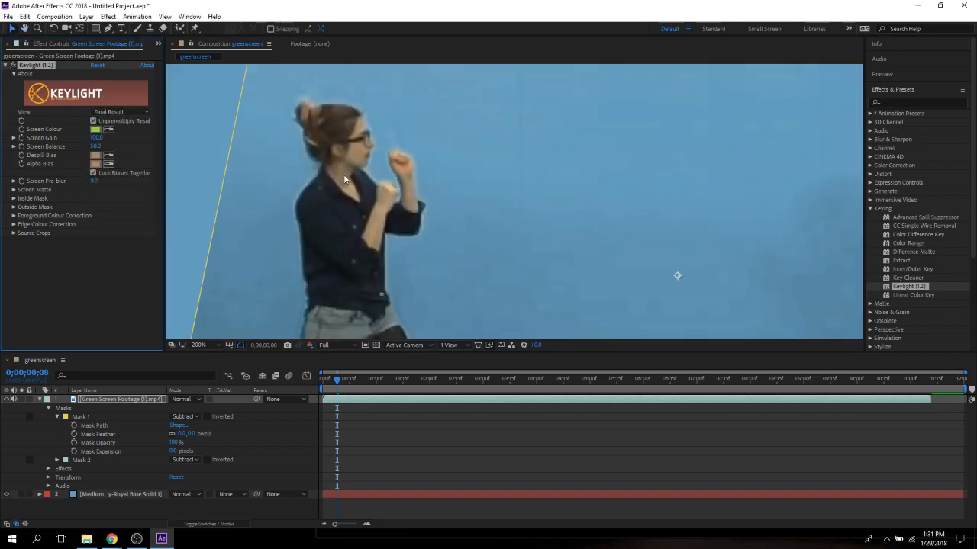
click(6, 495)
click(7, 494)
click(7, 495)
click(7, 494)
click(7, 494)
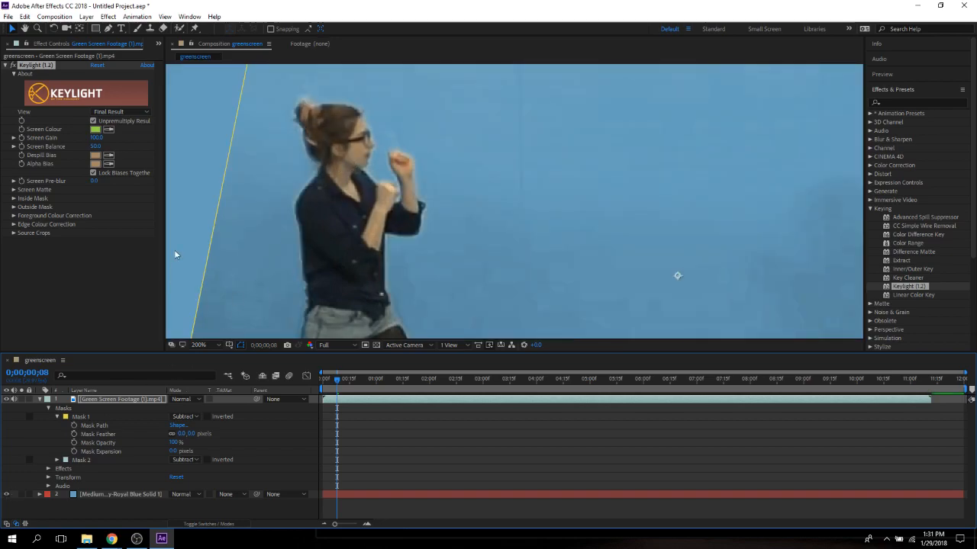
Step: Return the Keylight View to Screen Matte and raise Clip Black to 36 to turn the background solid black
click(110, 112)
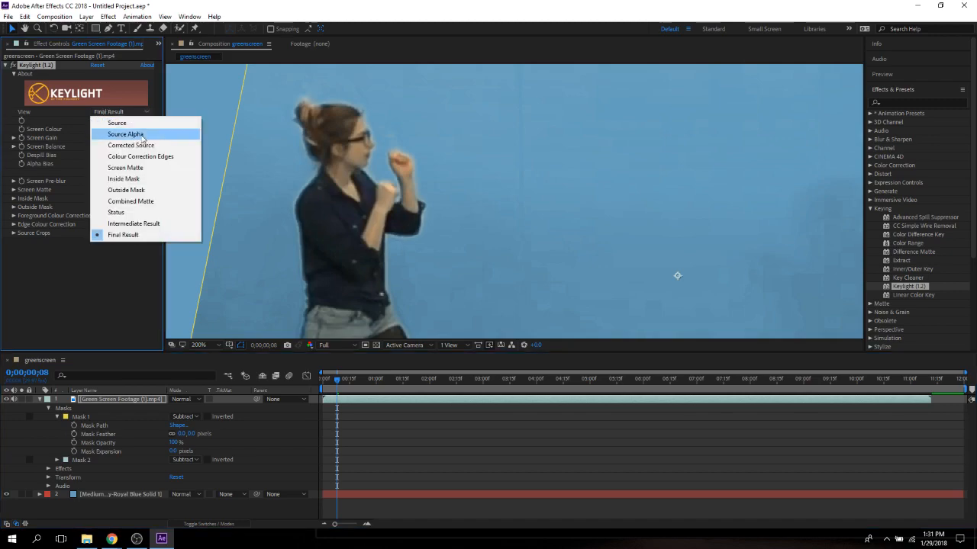
click(152, 168)
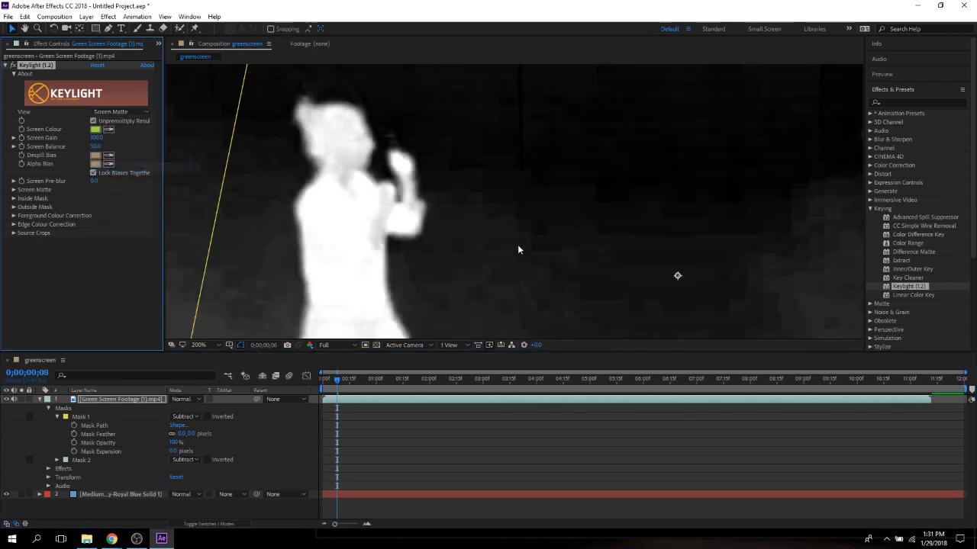
scroll(531, 246, down, 4)
scroll(531, 246, up, 3)
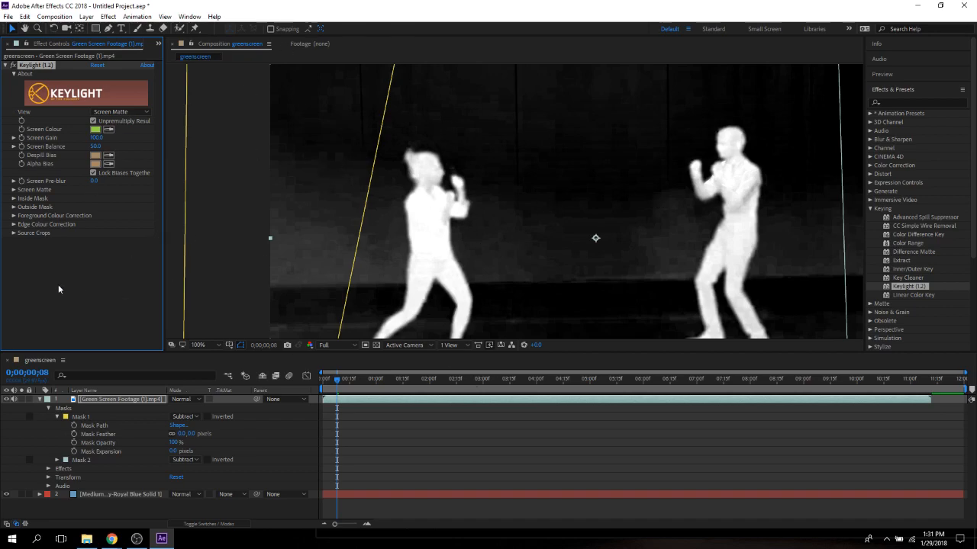
click(14, 190)
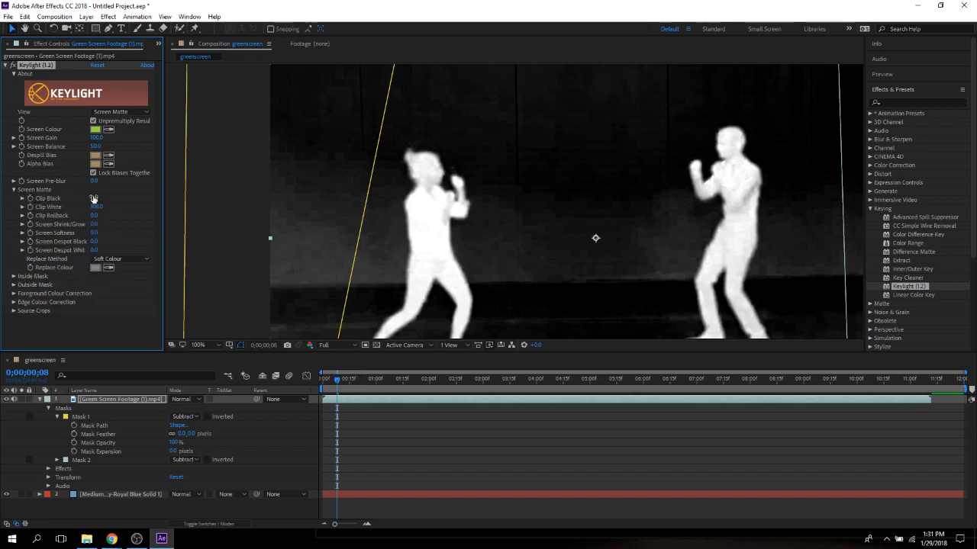
drag(93, 197, 114, 198)
scroll(527, 223, down, 4)
scroll(527, 223, up, 5)
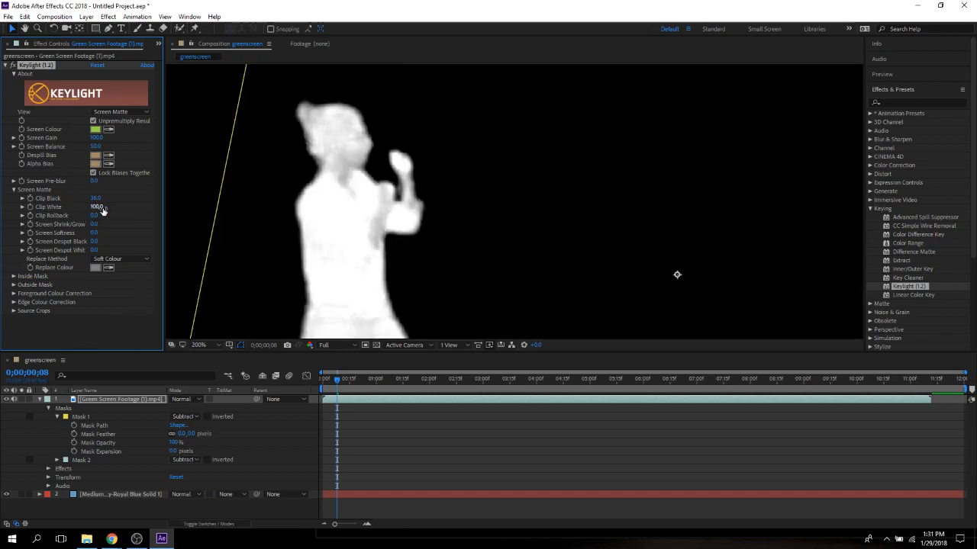
Step: Lower Clip White to 74 to make the actors solid white, and check the key in the Final Result view
mouse_move(96, 206)
mouse_down()
mouse_move(38, 203)
mouse_move(92, 206)
mouse_up()
scroll(449, 222, down, 3)
scroll(449, 222, up, 3)
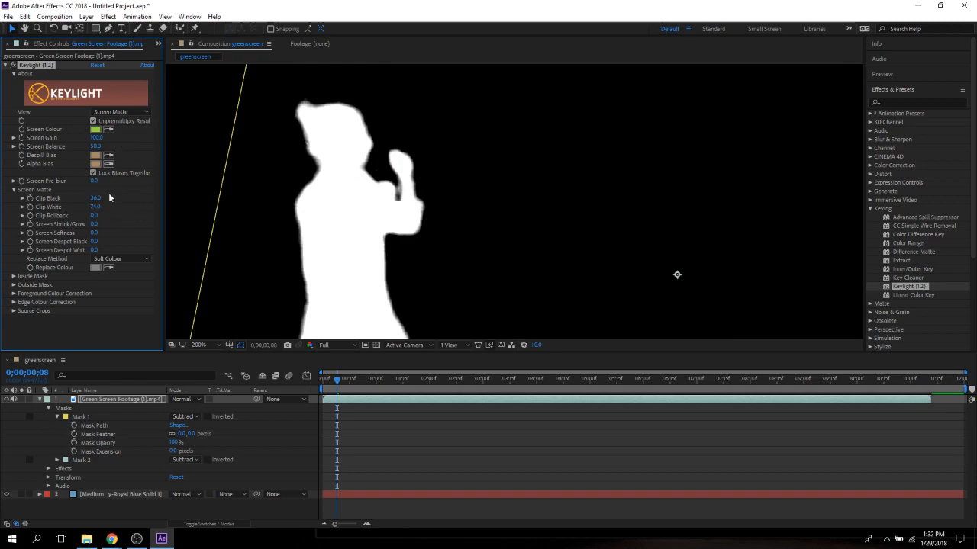
click(122, 111)
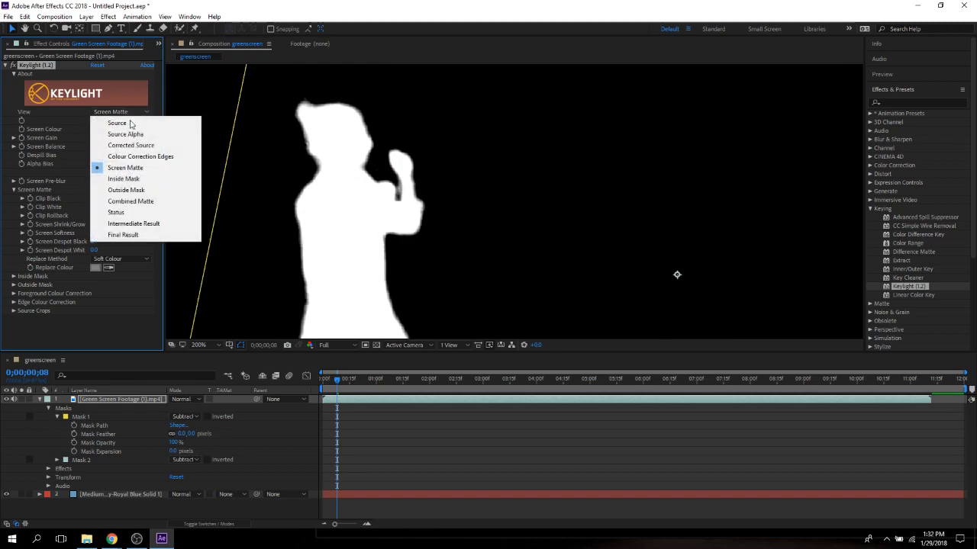
click(153, 234)
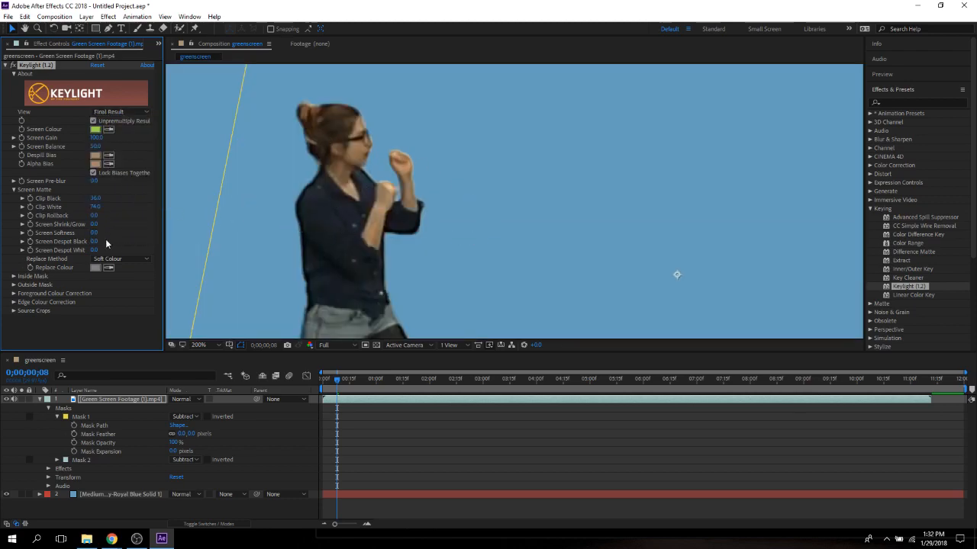
Step: Try Clip White at 50 and Clip Black at 51, and inspect the edges in the Screen Matte view
mouse_move(92, 207)
mouse_down()
mouse_move(76, 206)
mouse_move(110, 206)
mouse_move(98, 215)
mouse_up()
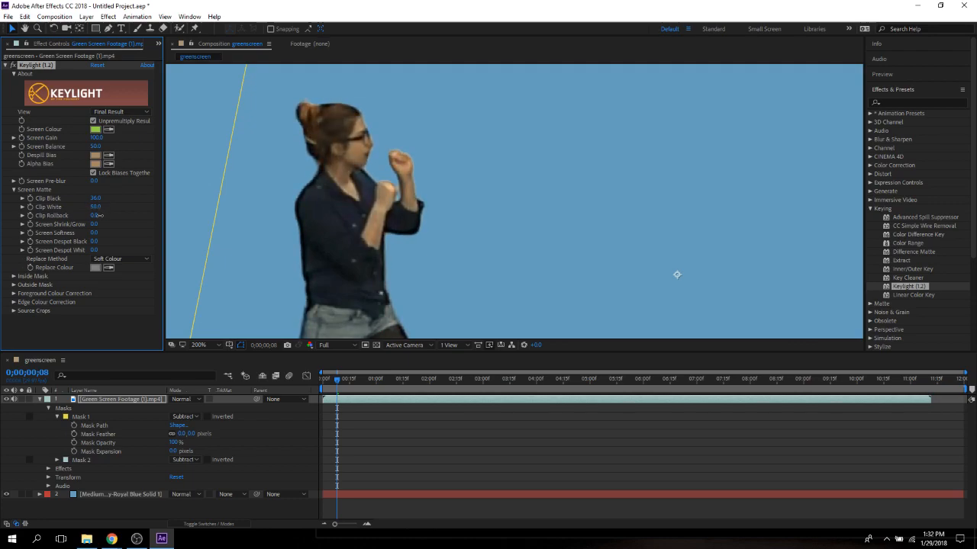
drag(99, 200, 109, 198)
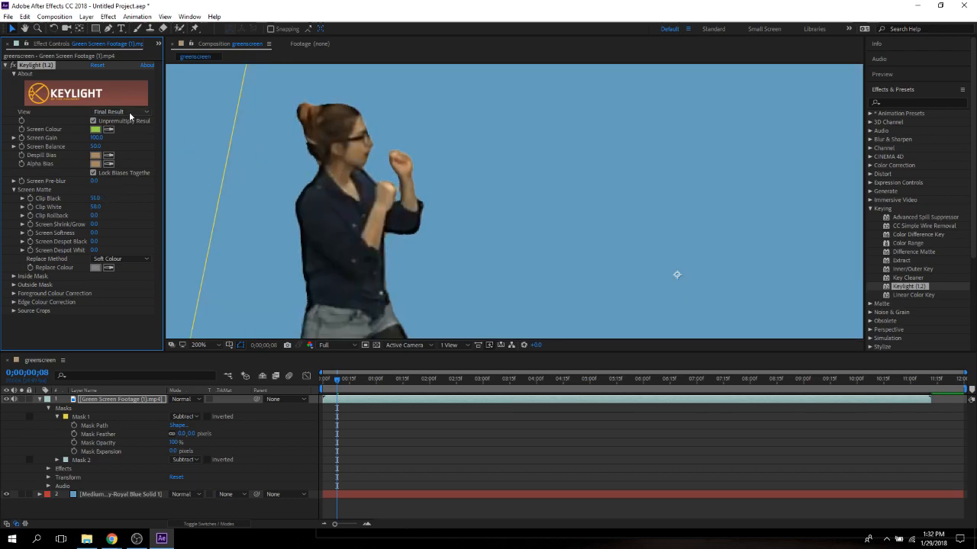
click(137, 112)
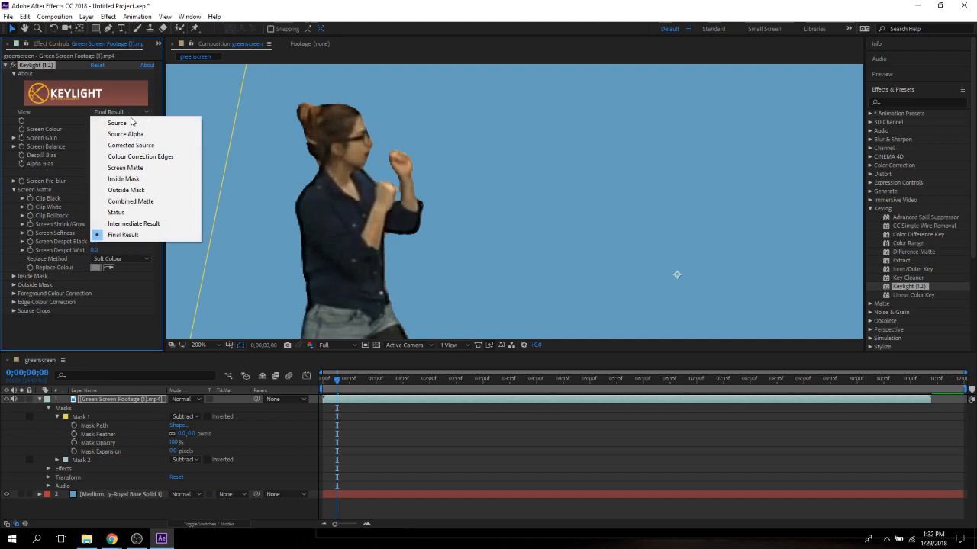
click(164, 167)
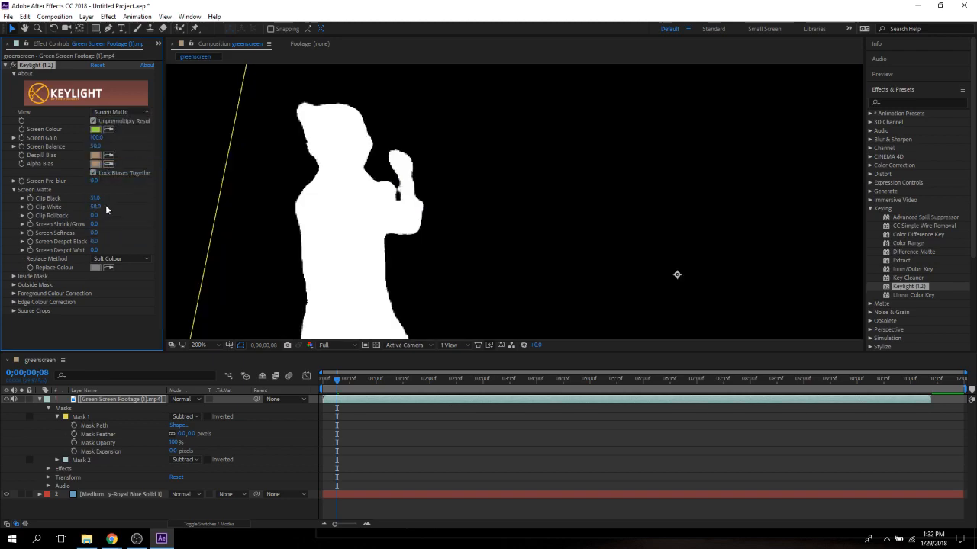
Step: Refine the screen matte of both actors with Clip Black at 42 and Clip White at 61
mouse_move(95, 198)
mouse_down()
mouse_move(78, 197)
mouse_move(91, 199)
mouse_up()
scroll(448, 211, down, 2)
scroll(448, 211, up, 3)
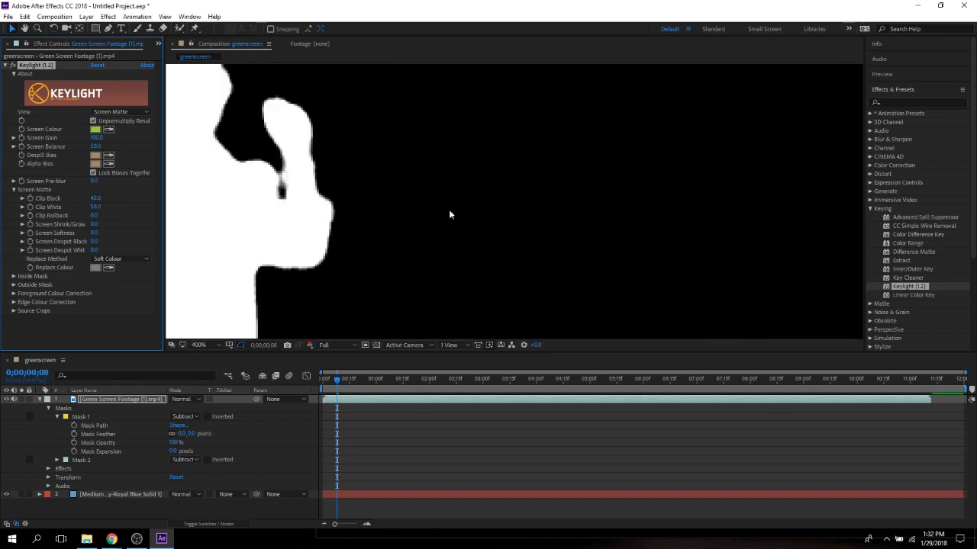
scroll(448, 214, down, 1)
scroll(260, 211, down, 1)
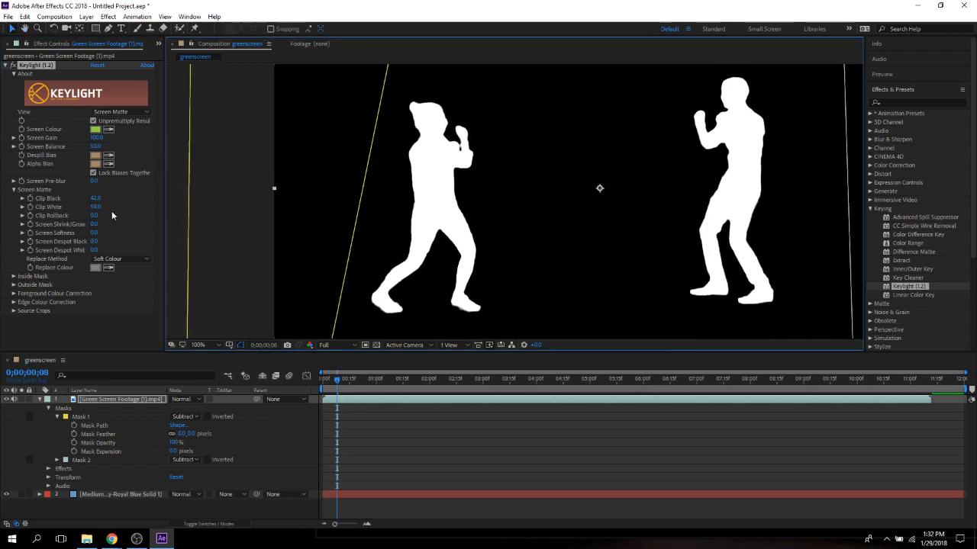
drag(96, 206, 104, 206)
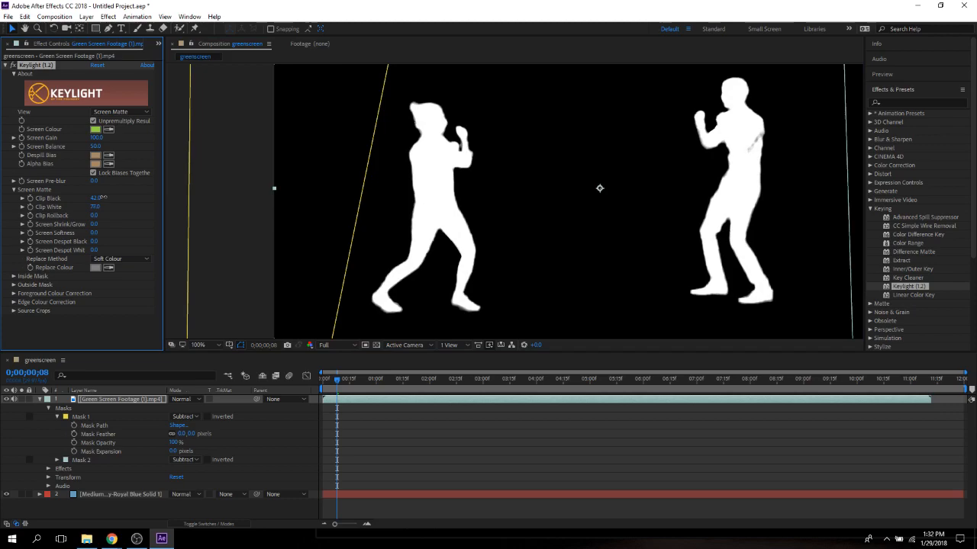
drag(102, 205, 85, 205)
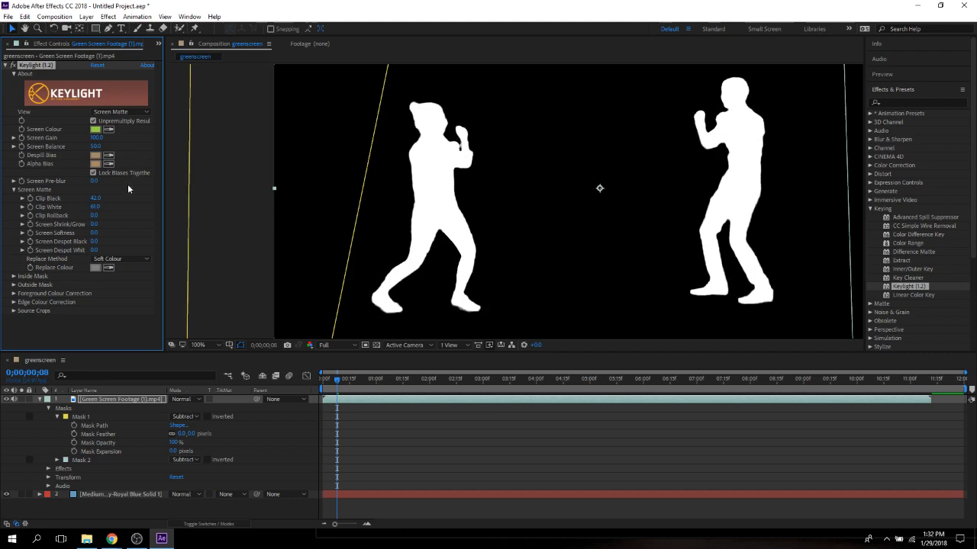
Step: Set the Keylight View to Final Result and check both keyed actors against the blue solid
click(115, 113)
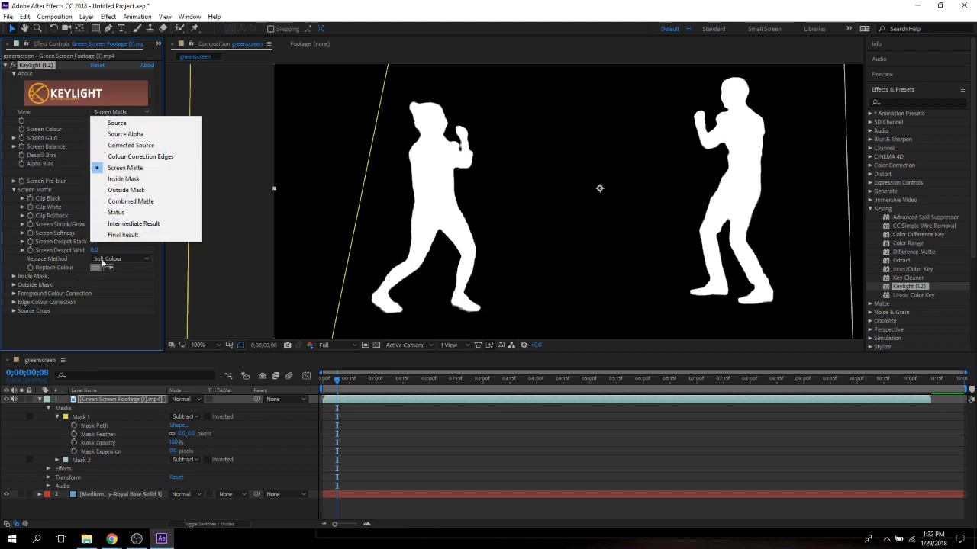
click(145, 235)
drag(545, 146, 511, 186)
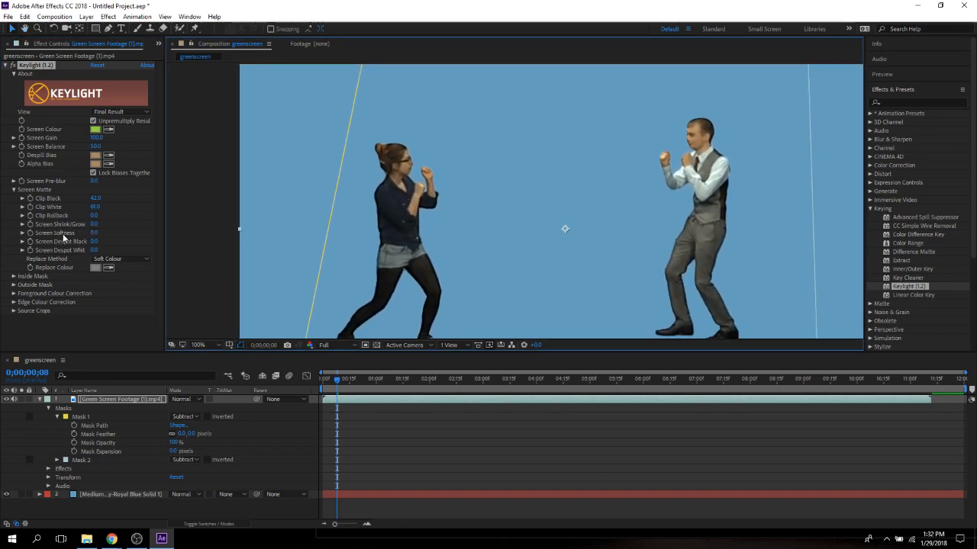
Step: Soften the matte edges with Screen Softness at 3.3 and set Screen Shrink/Grow to 0.3
drag(94, 232, 311, 237)
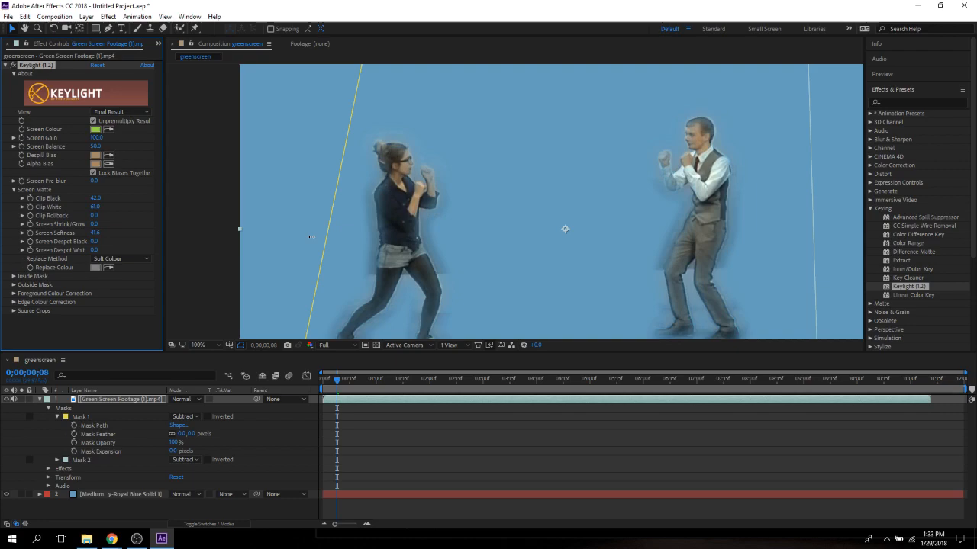
drag(269, 241, 127, 247)
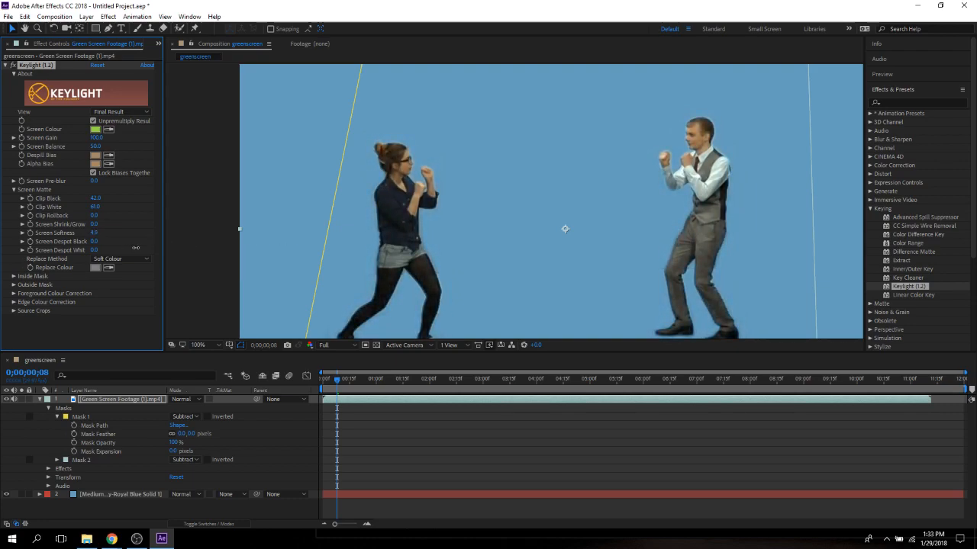
drag(135, 248, 120, 249)
drag(97, 224, 102, 226)
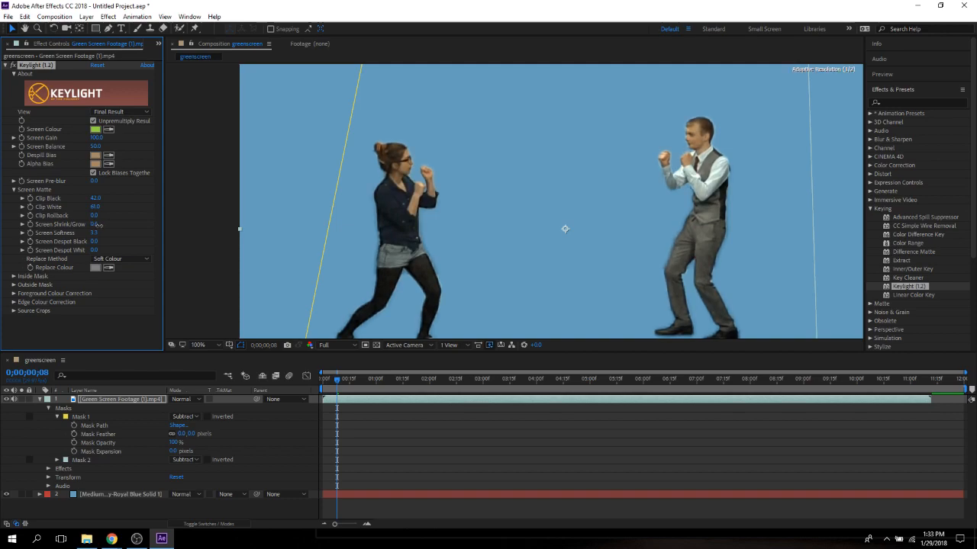
drag(97, 225, 98, 225)
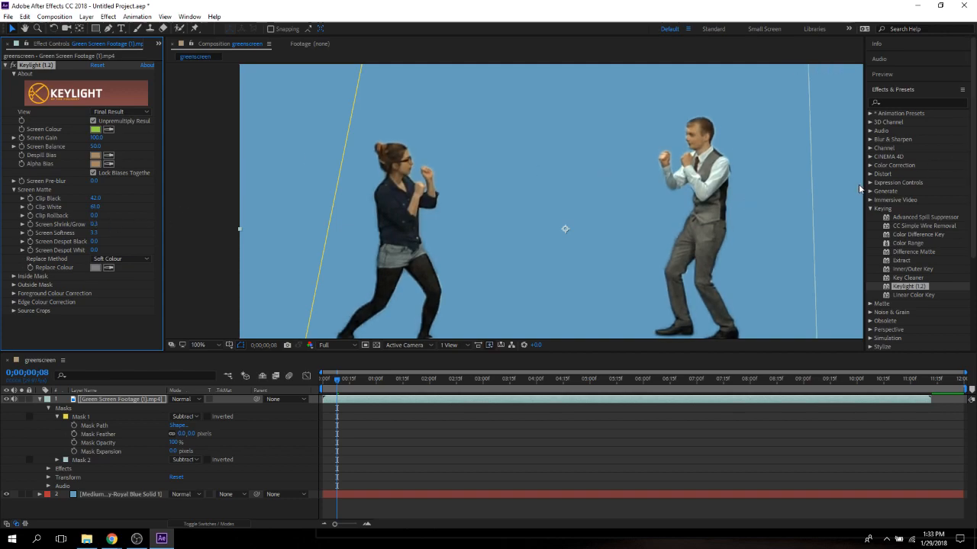
Step: Check the key on both actors, and return the playhead to the start of the composition
drag(490, 272, 392, 242)
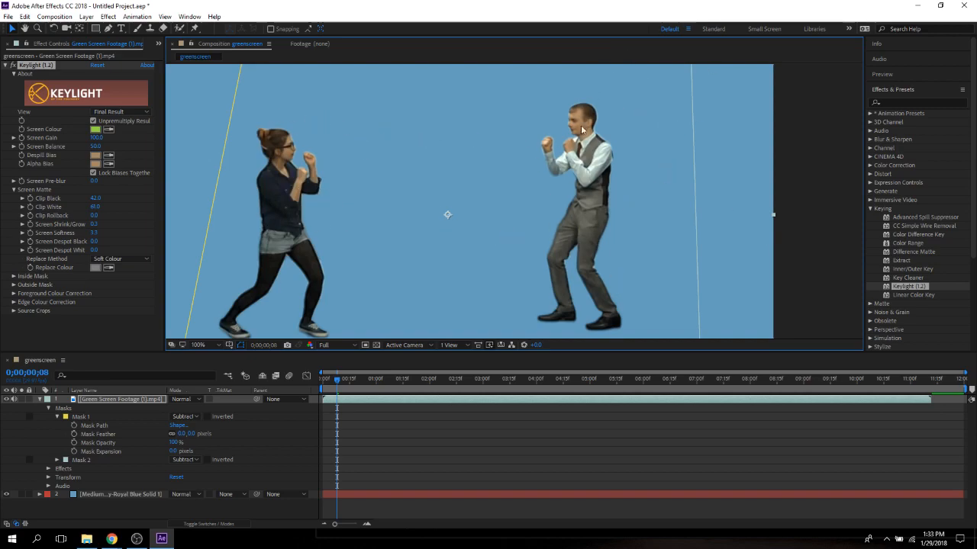
key(comma)
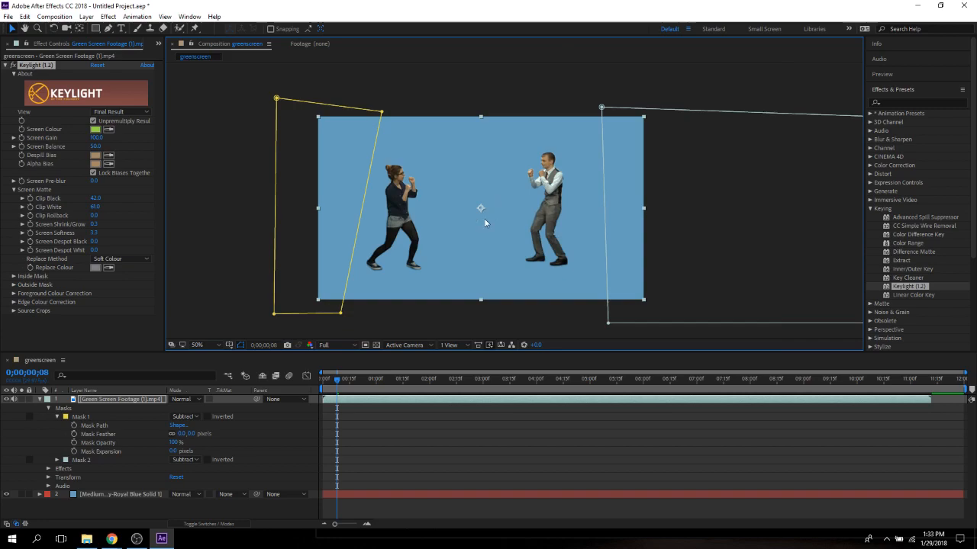
drag(338, 385, 260, 395)
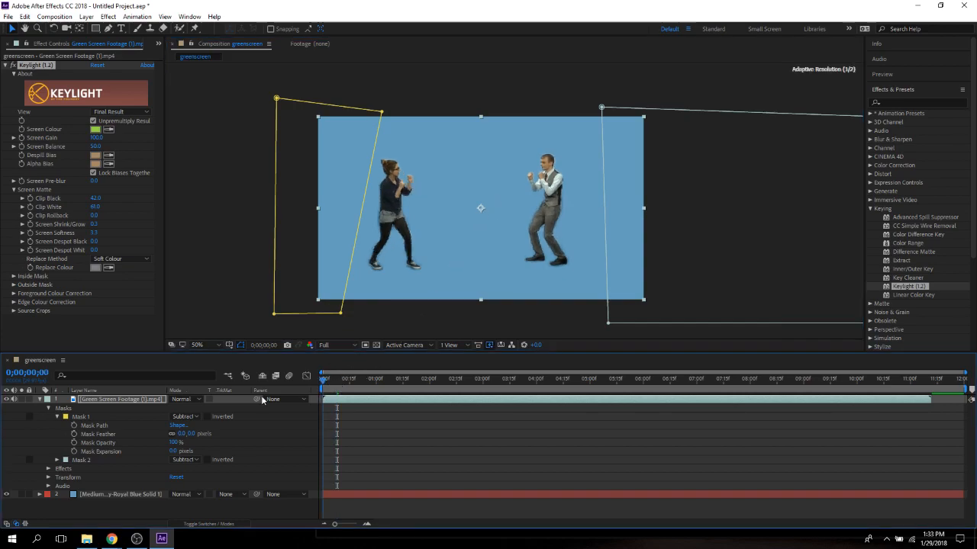
Step: Play back the keyed composition and inspect both actors' edges at 200% magnification around 0;00;01;13
click(324, 286)
key(space)
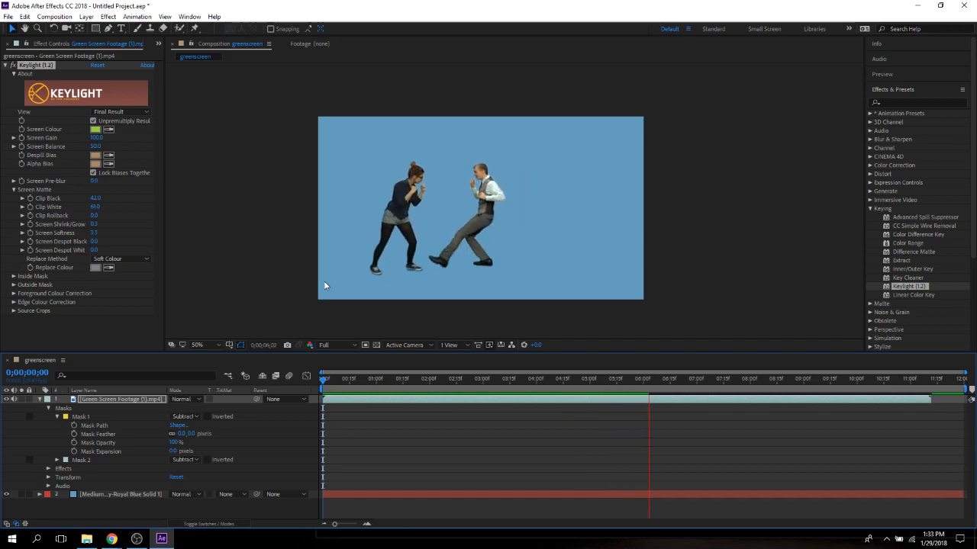
key(space)
drag(701, 380, 399, 379)
mouse_move(333, 527)
mouse_down()
mouse_move(346, 526)
mouse_move(332, 525)
mouse_up()
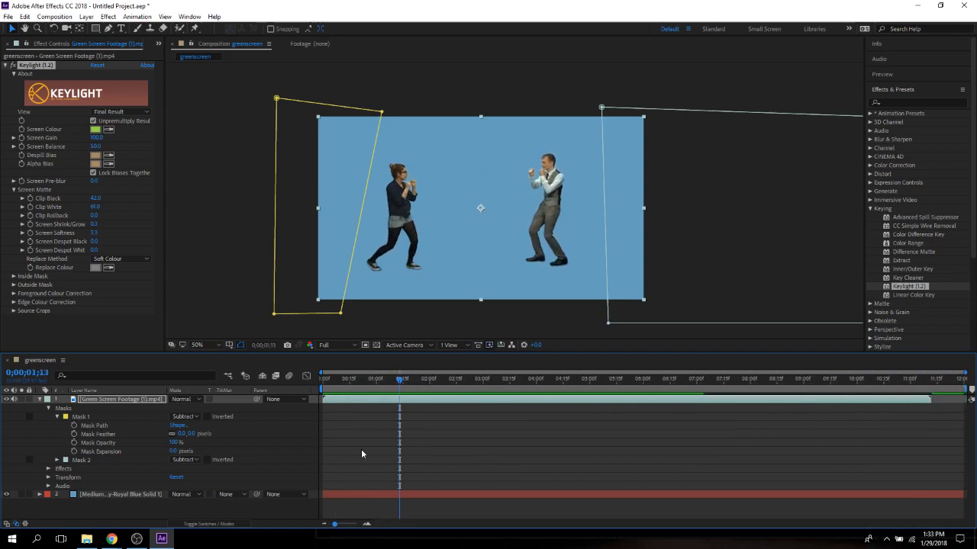
click(207, 345)
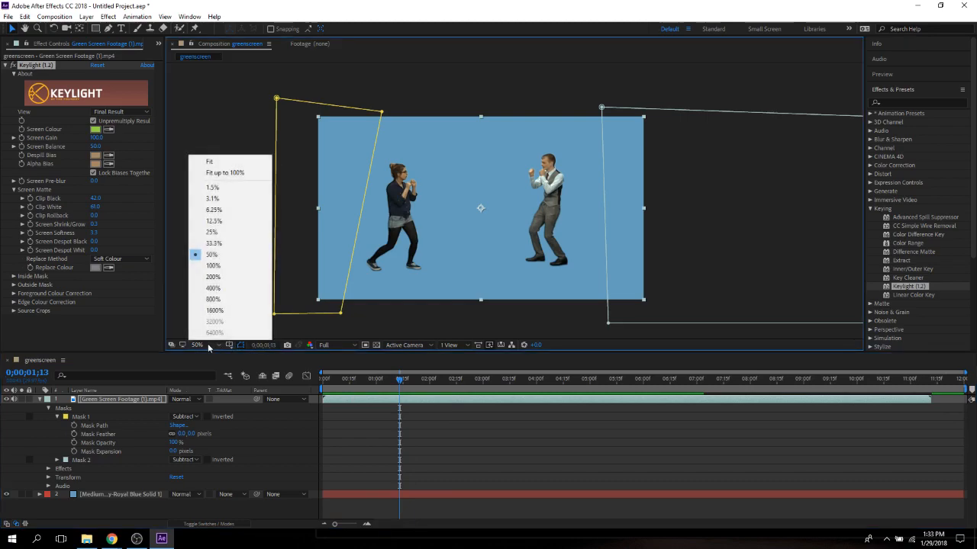
click(236, 277)
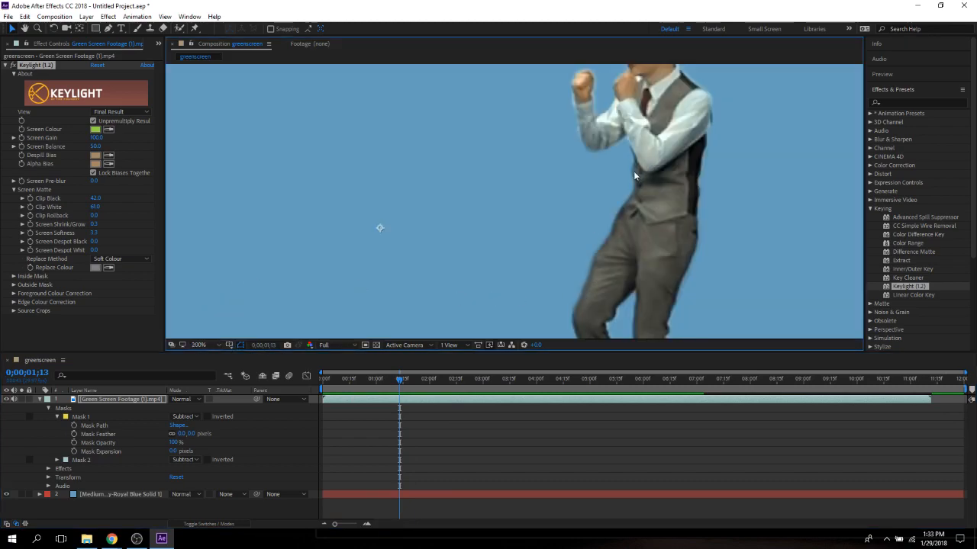
drag(442, 185, 710, 194)
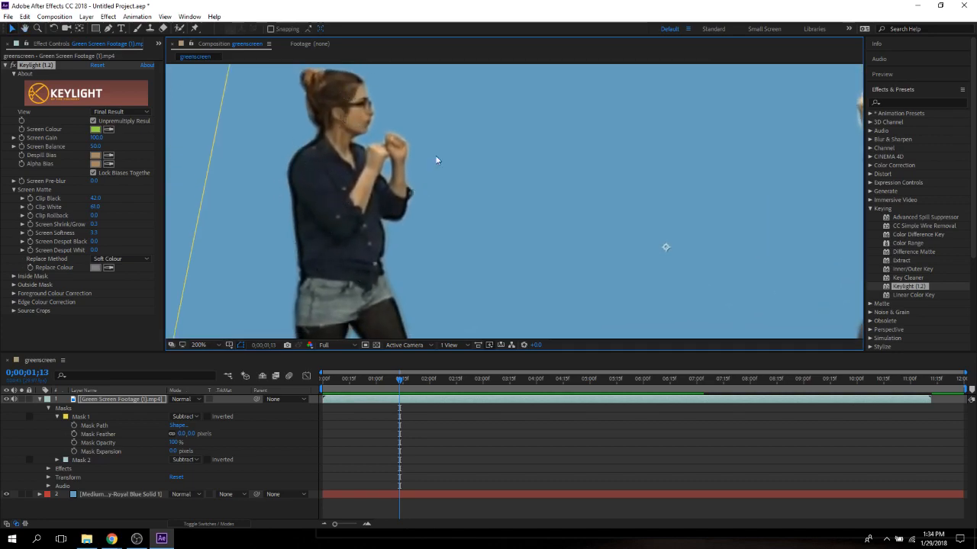
Step: Collapse the footage layer's properties and set the Keylight View to Screen Matte
click(40, 399)
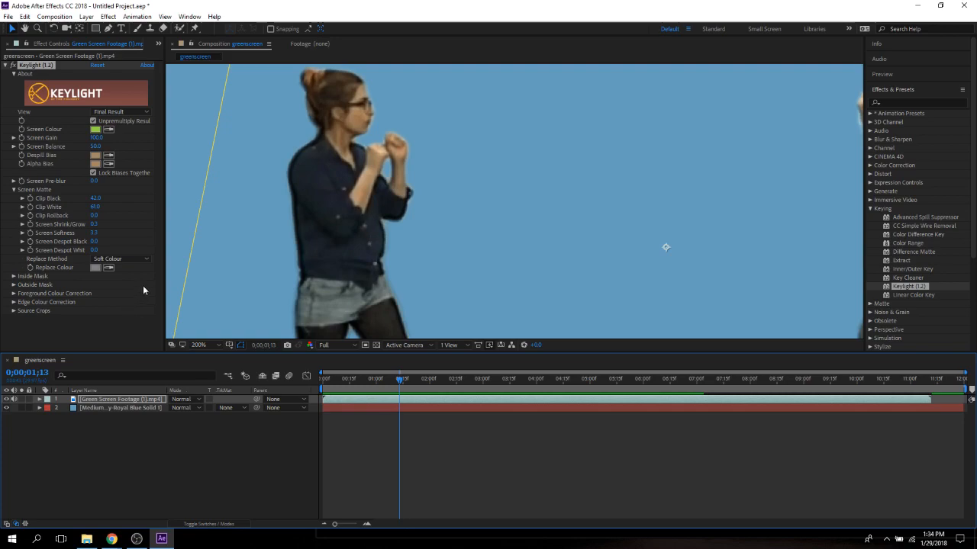
click(130, 113)
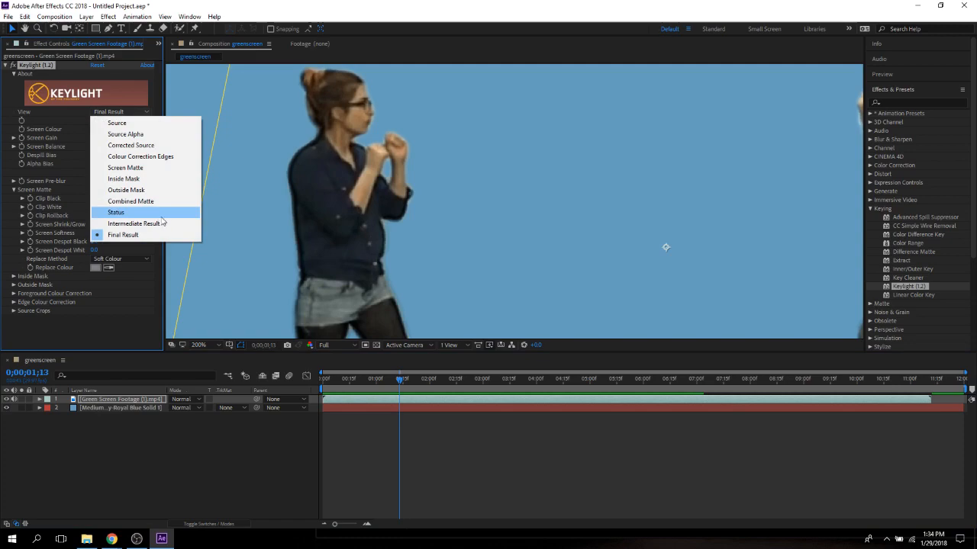
click(156, 167)
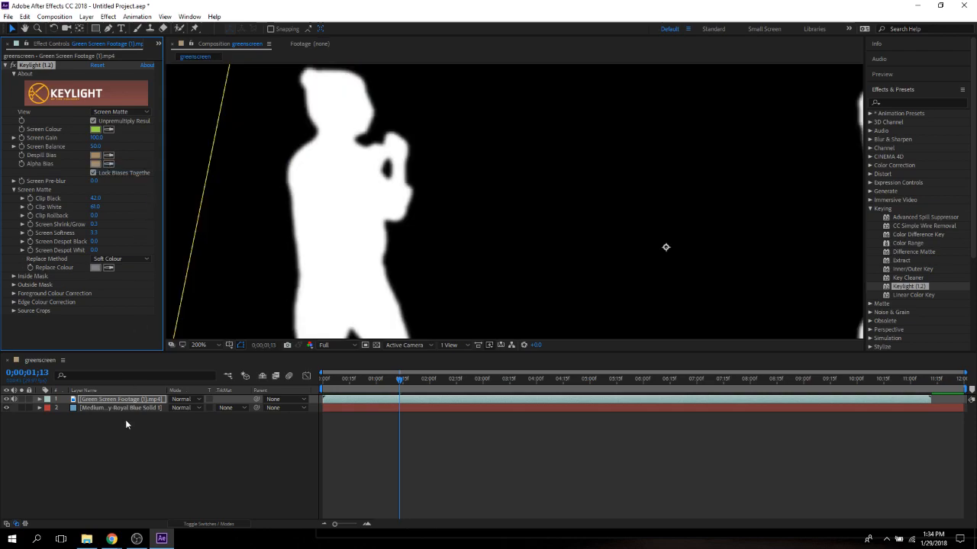
Step: Duplicate the green screen footage layer and remove all effects from the lower copy
click(71, 400)
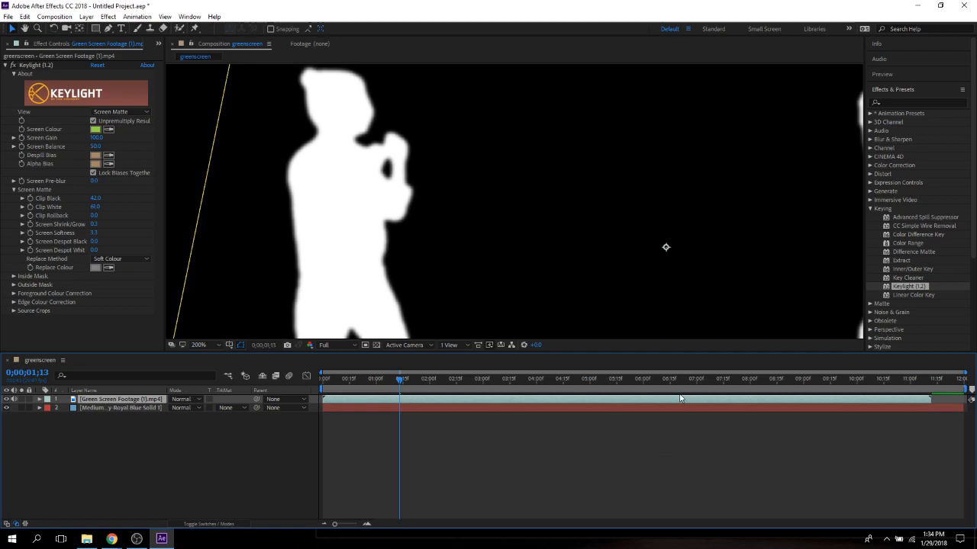
key(ctrl+d)
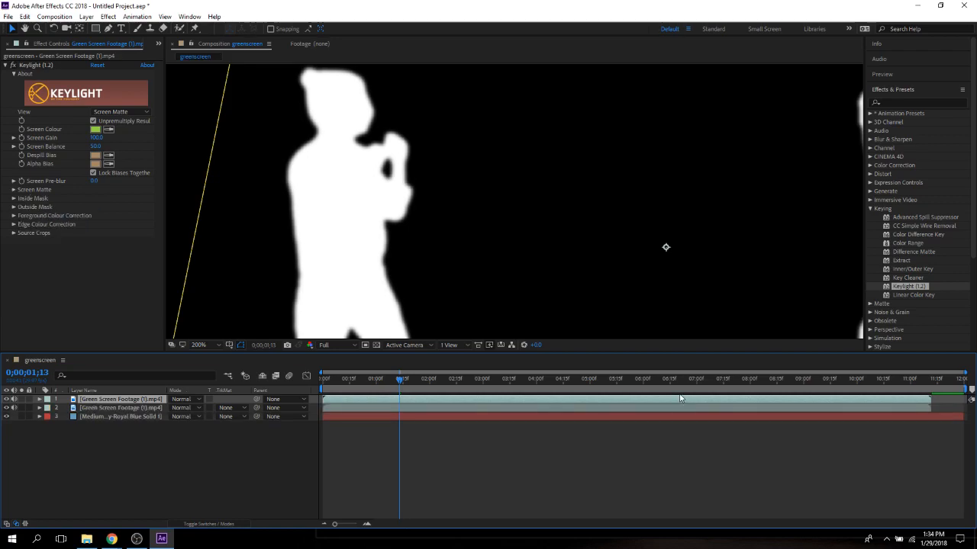
click(130, 409)
click(39, 408)
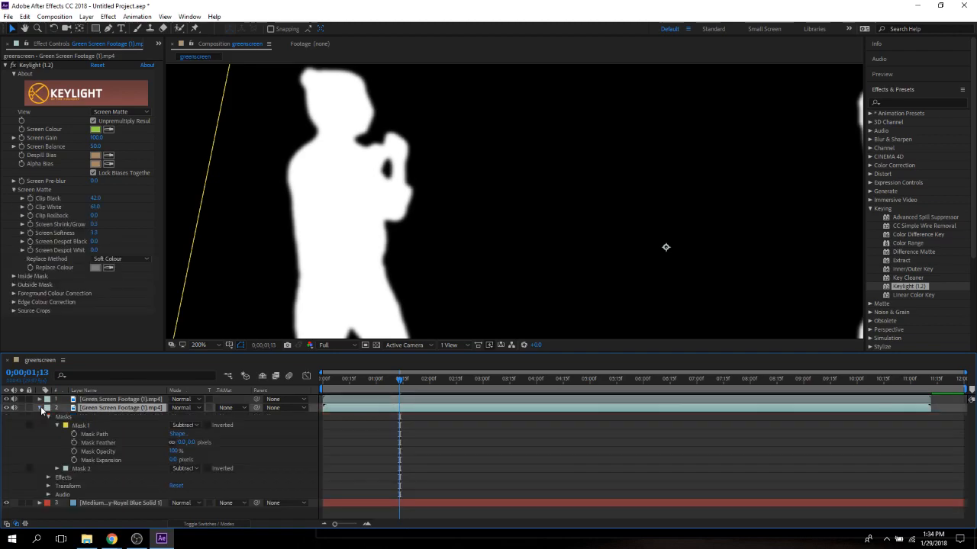
click(65, 478)
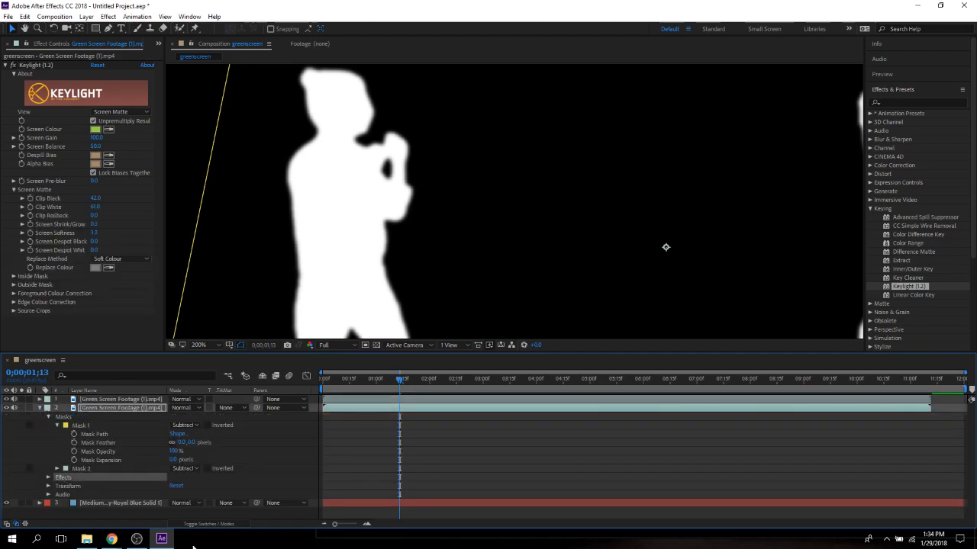
key(Delete)
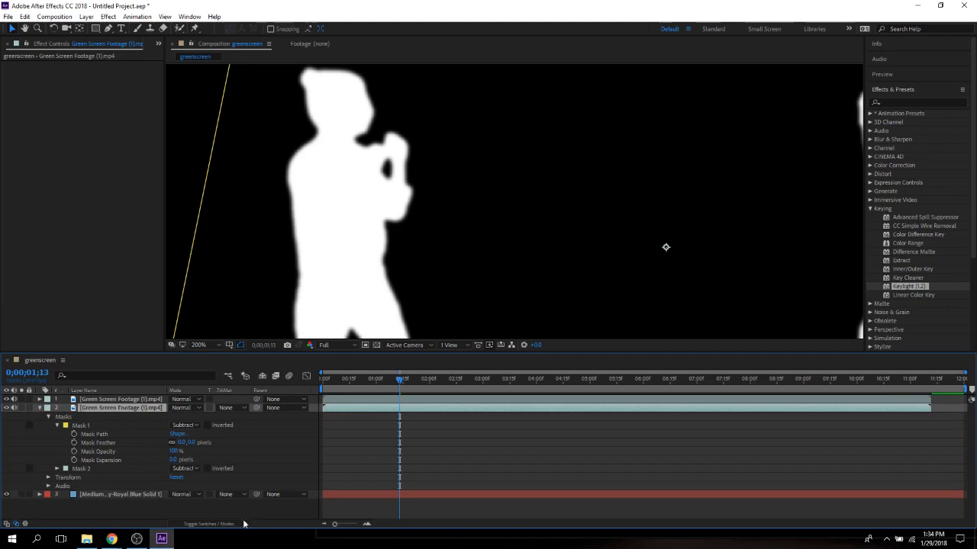
Step: Set the lower footage copy's track matte to Luma Matte, using the keyed copy above it
click(138, 399)
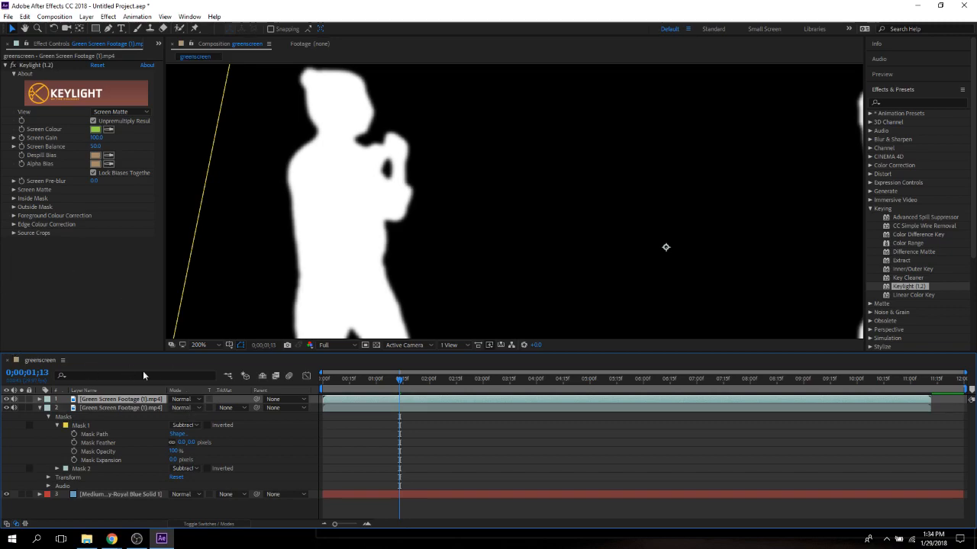
click(122, 409)
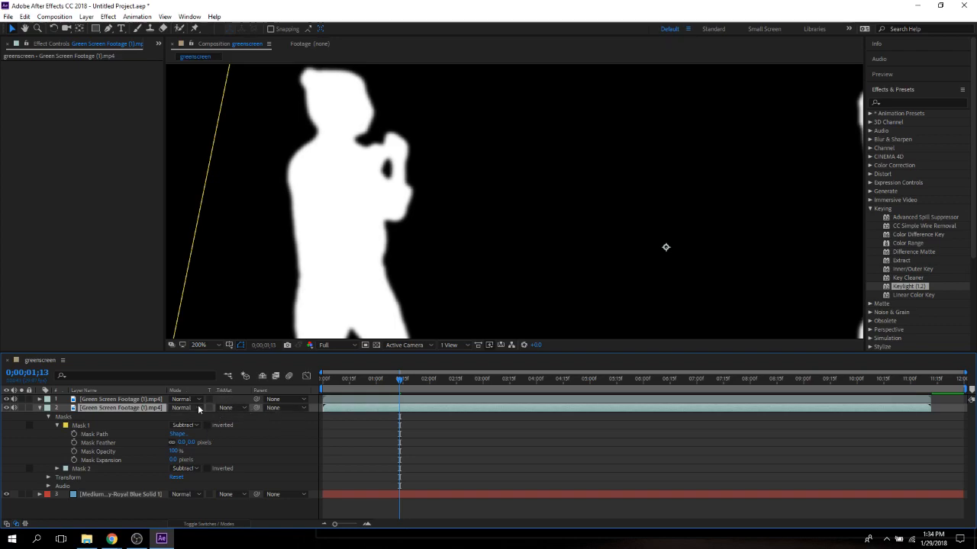
click(233, 409)
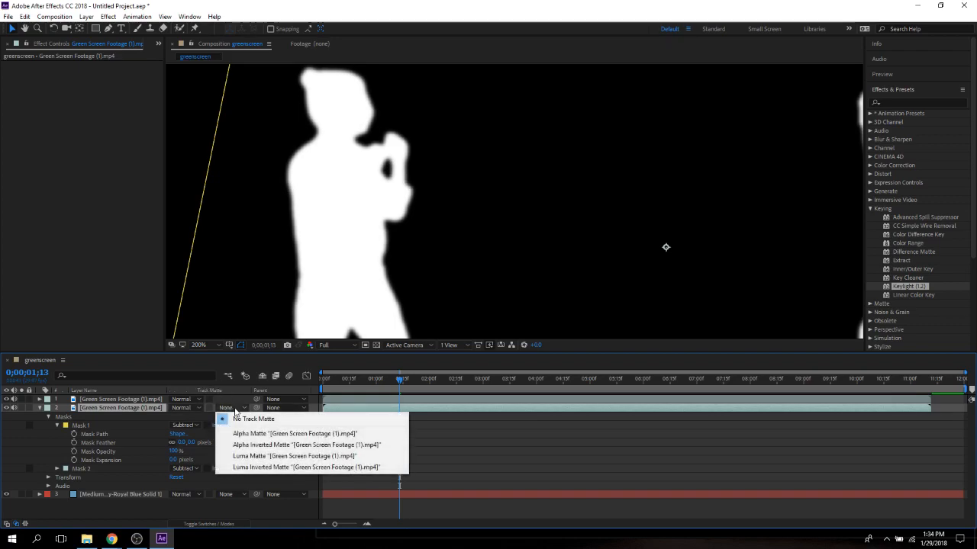
click(302, 456)
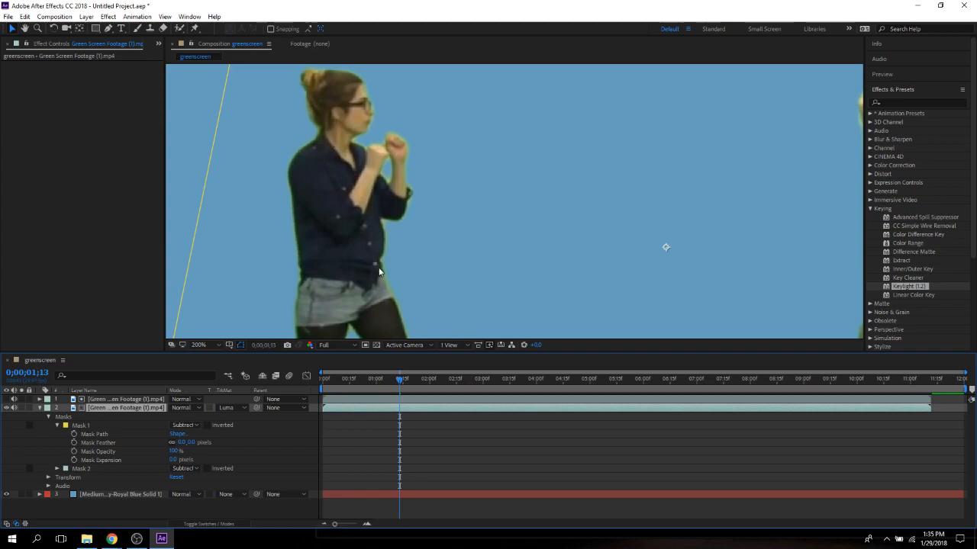
Step: Play back the luma-matted footage and examine both actors at 100% magnification for green edges
drag(398, 378, 247, 371)
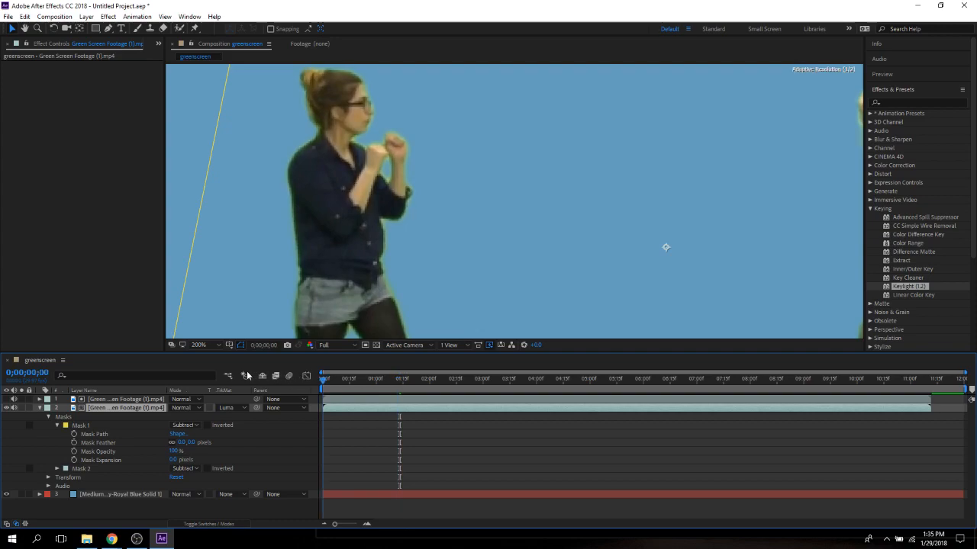
key(space)
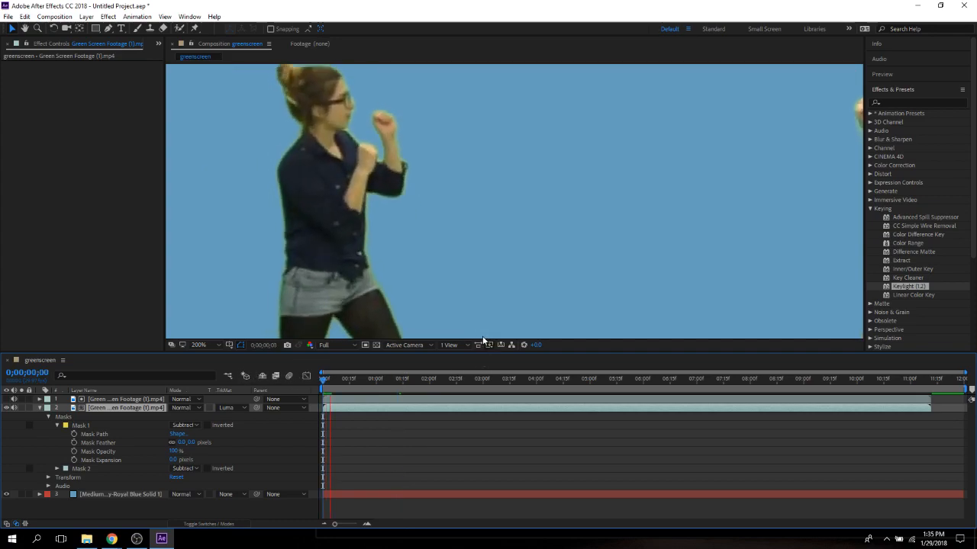
key(space)
click(199, 345)
click(225, 267)
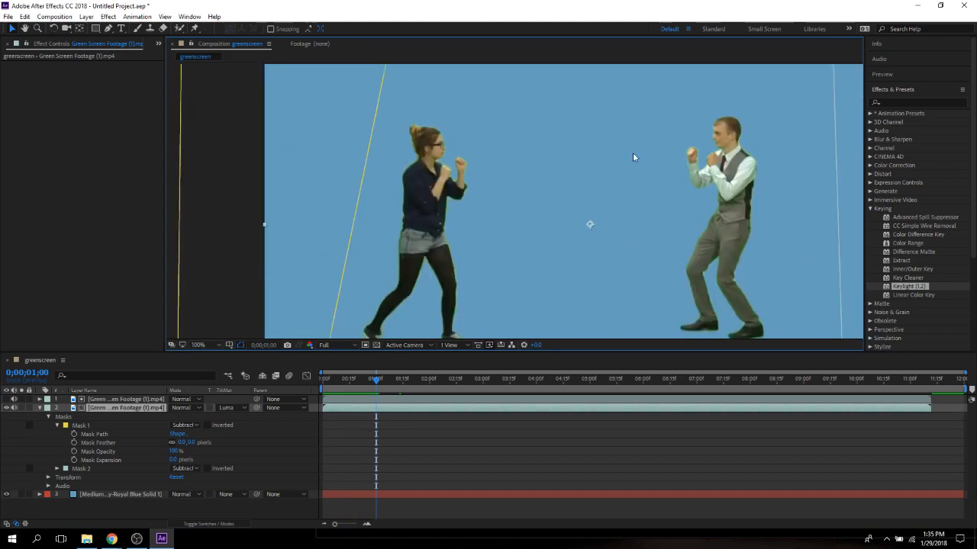
click(24, 28)
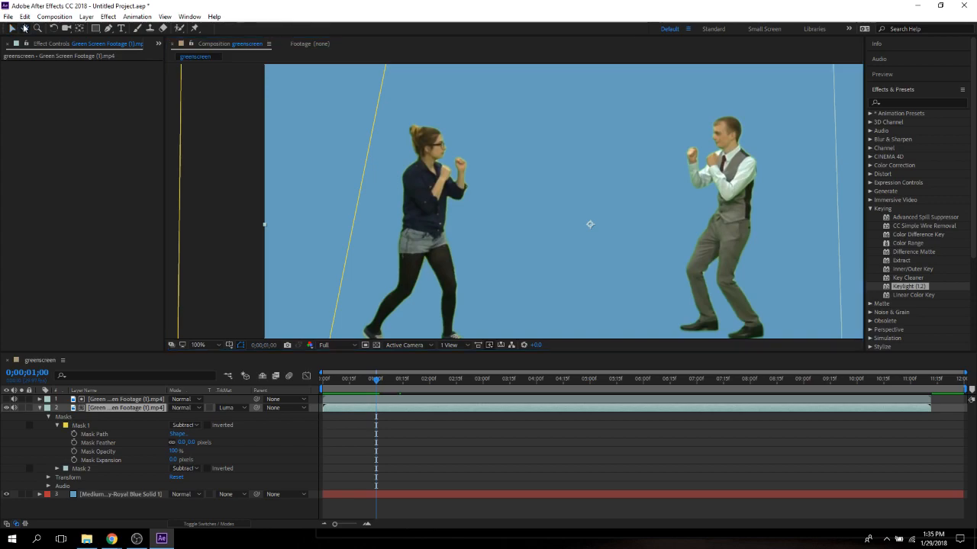
drag(666, 239, 590, 237)
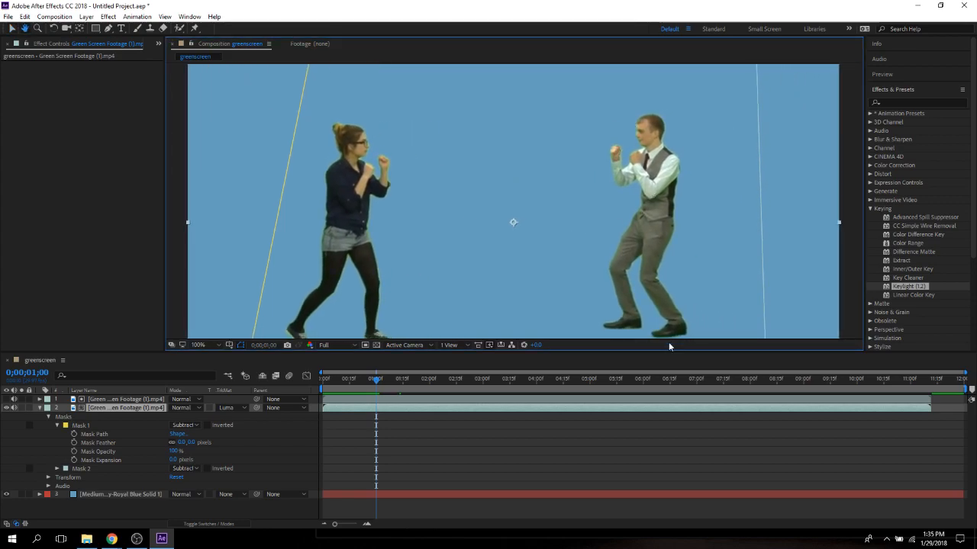
key(space)
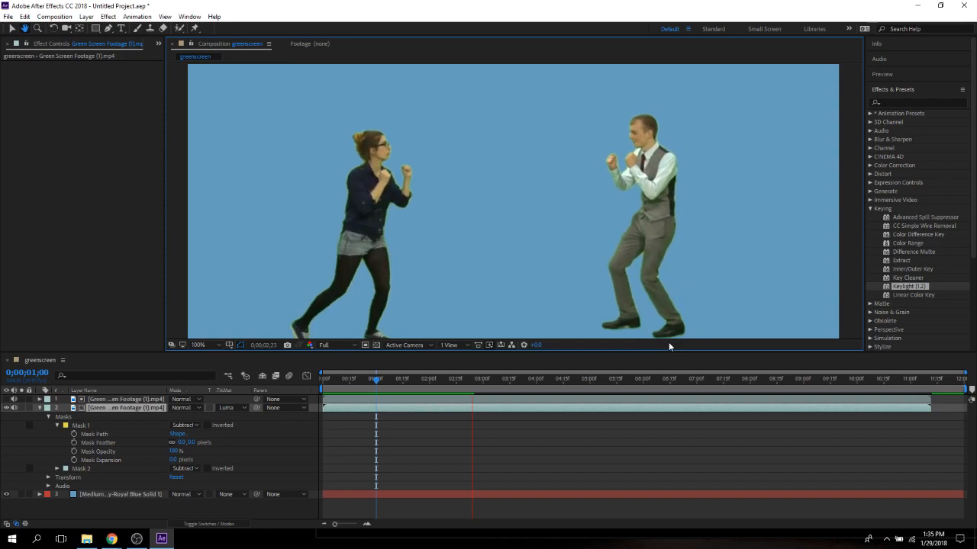
key(space)
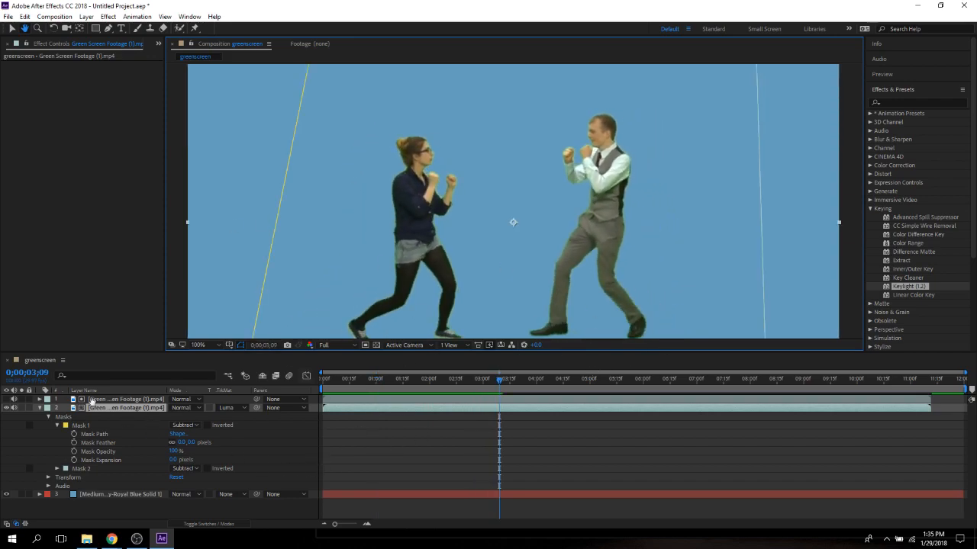
Step: Apply the Advanced Spill Suppressor effect to the lower, matted footage layer
click(106, 408)
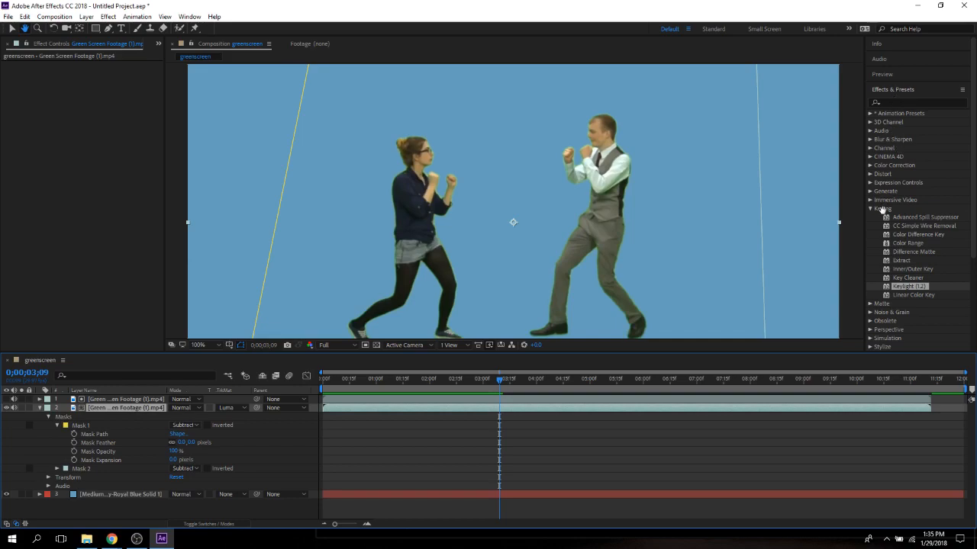
click(921, 219)
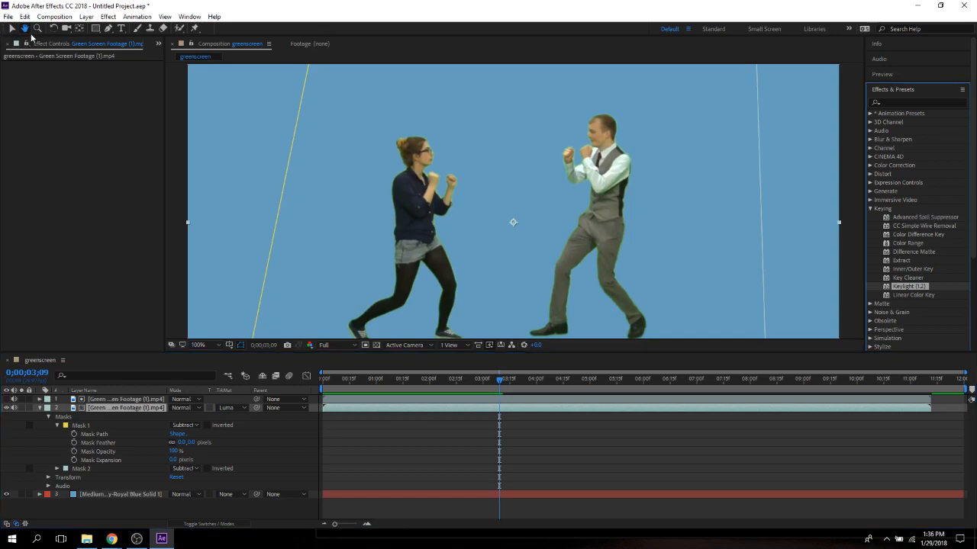
click(11, 30)
click(932, 220)
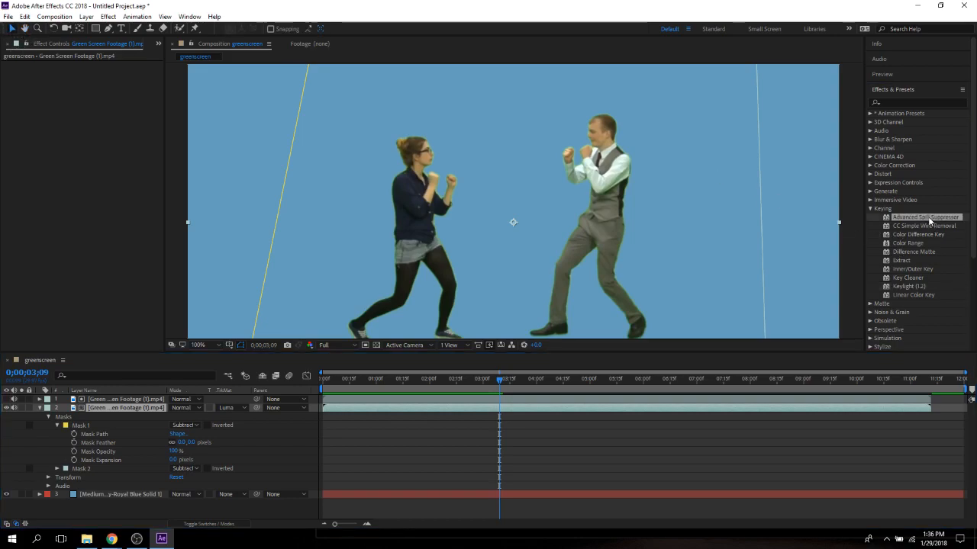
drag(941, 219, 142, 407)
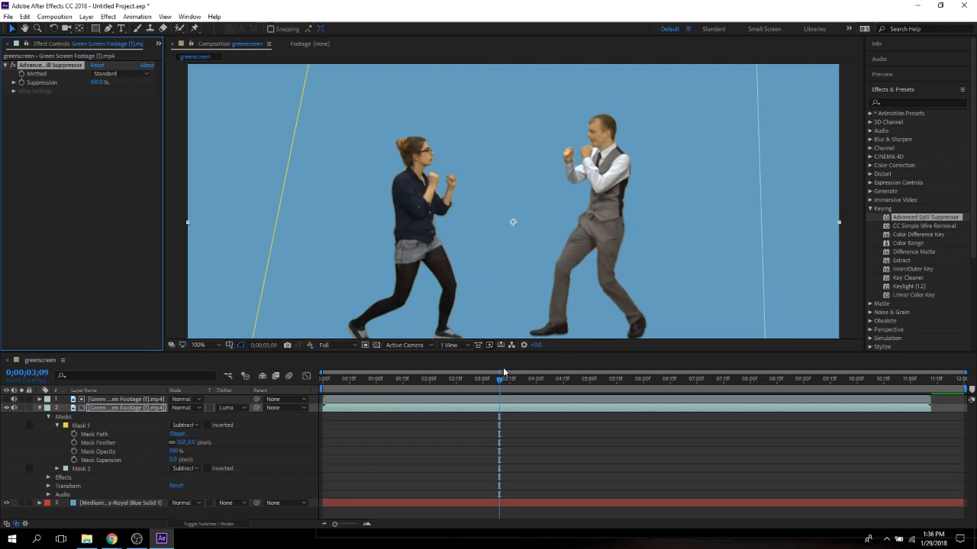
Step: Play back the spill-suppressed footage and check the whole frame at 50% magnification with no layer selected
key(space)
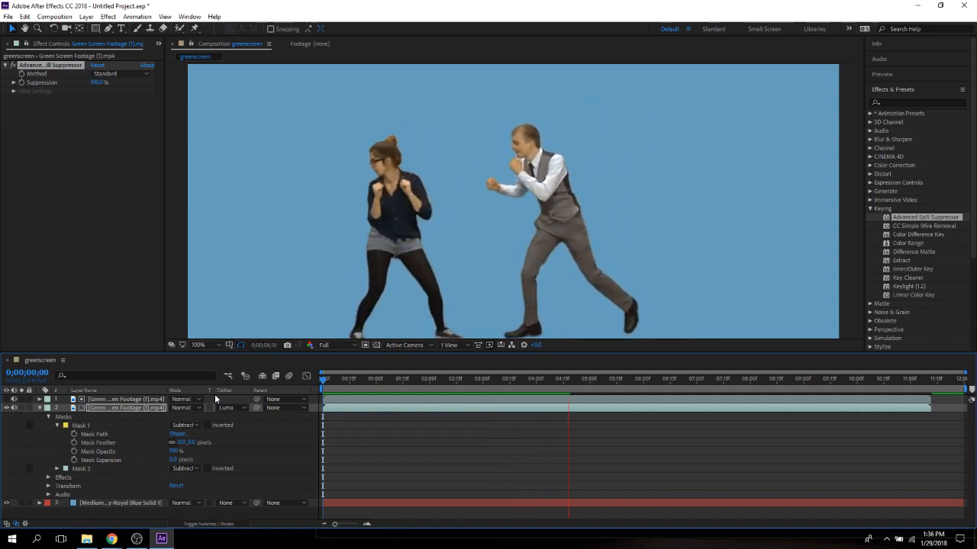
key(space)
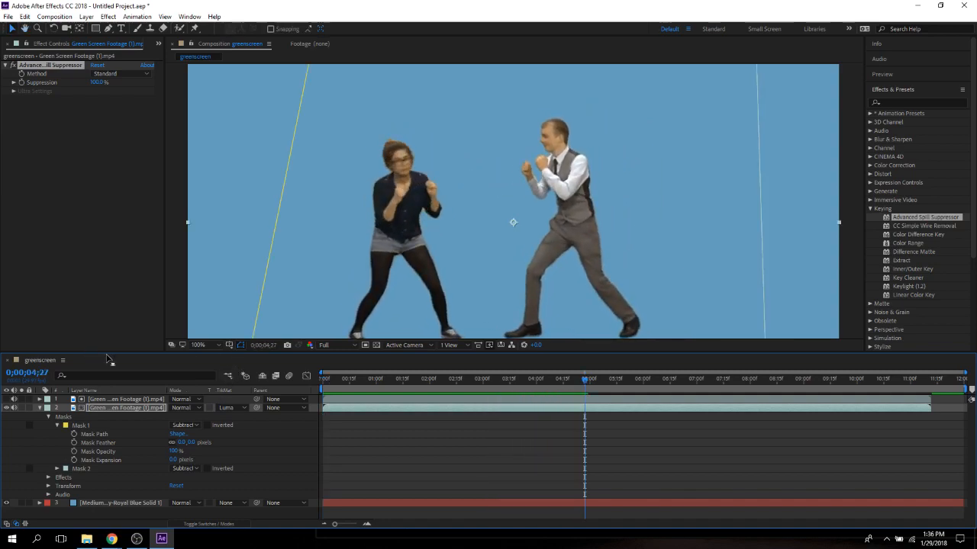
click(214, 344)
click(213, 254)
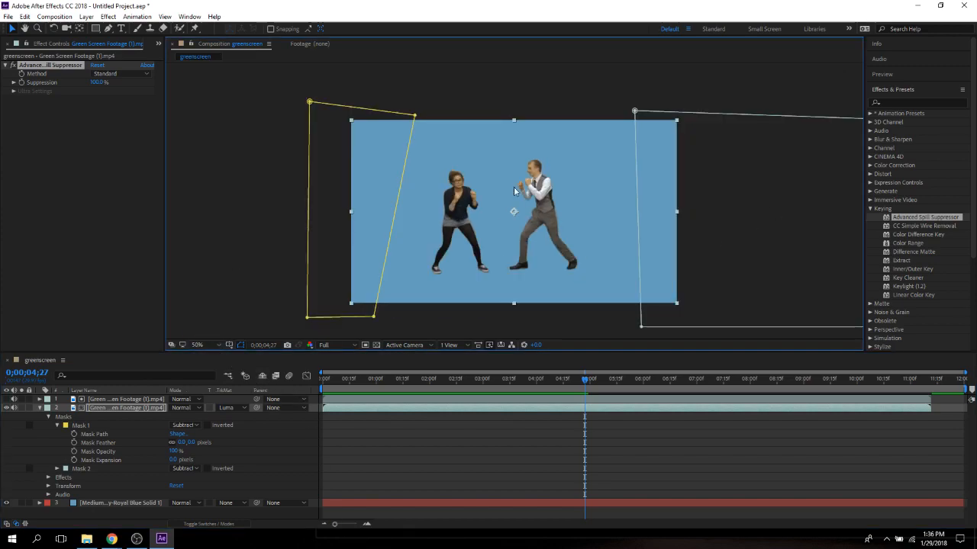
click(471, 318)
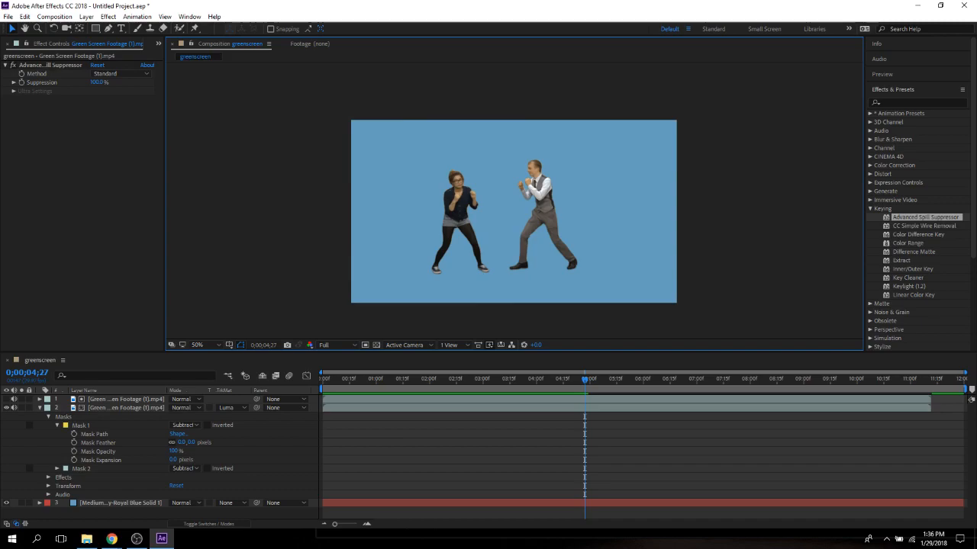
Step: Close the Effect Controls to bring the project's list of footage and compositions back into view
key(alt+Tab)
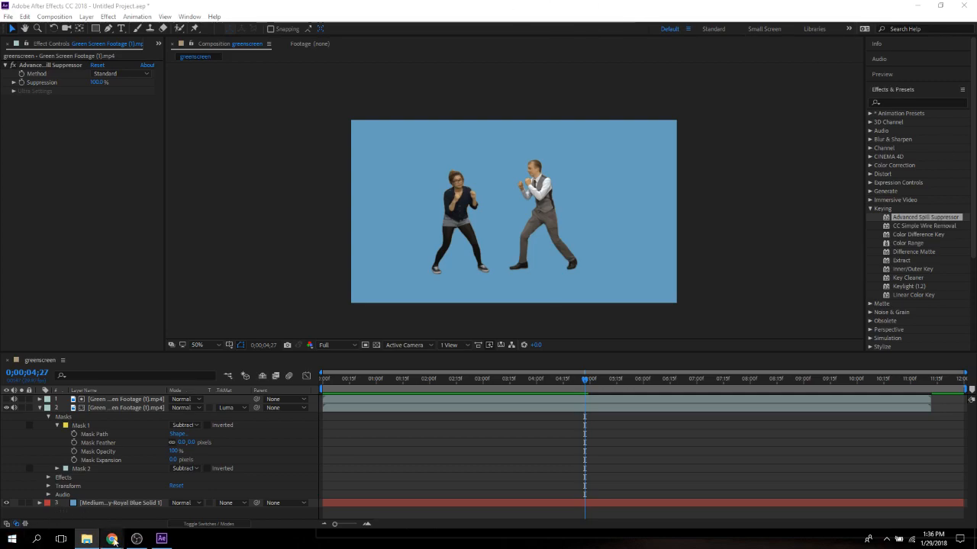
mouse_move(118, 535)
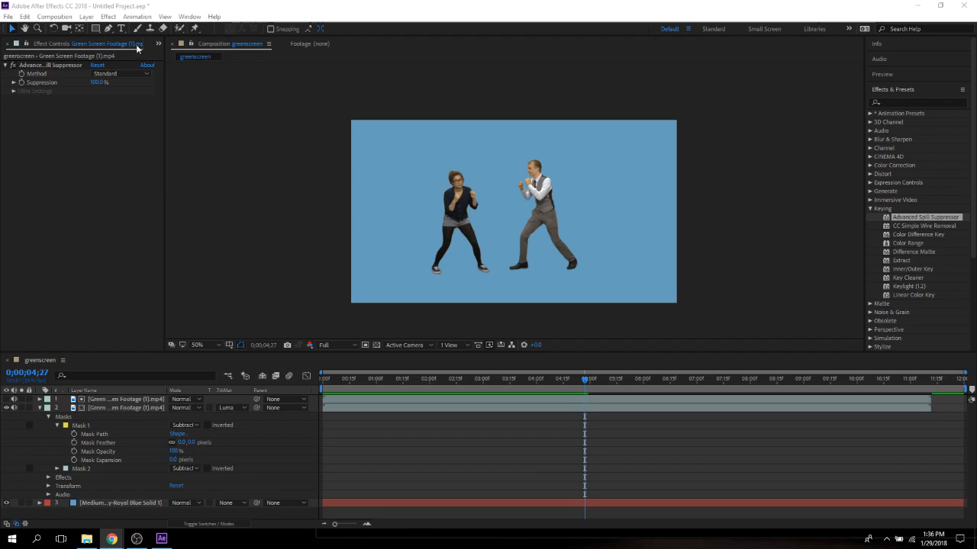
click(7, 46)
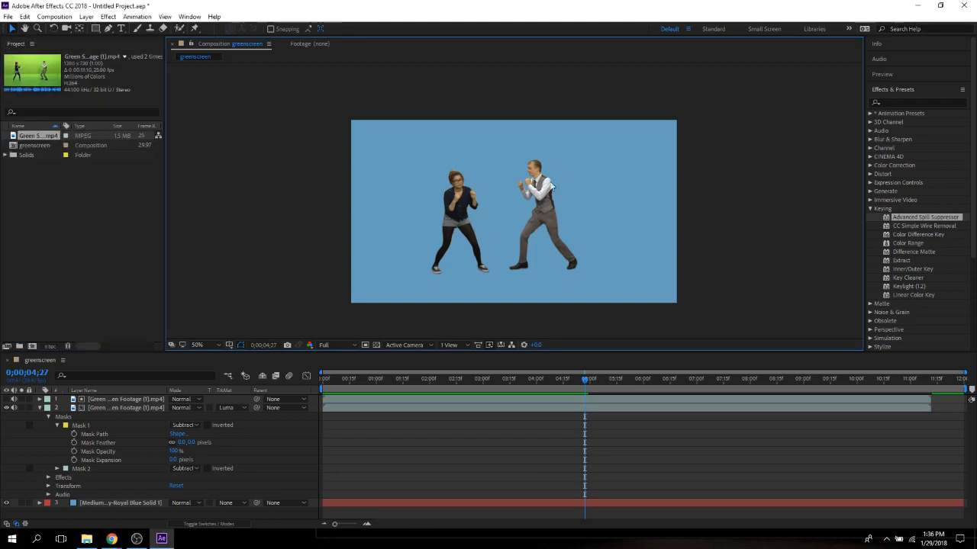
Step: Import Honda_Stage.jpg and place it in the greenscreen composition beneath both footage layers, directly above the blue solid
drag(0, 136, 33, 180)
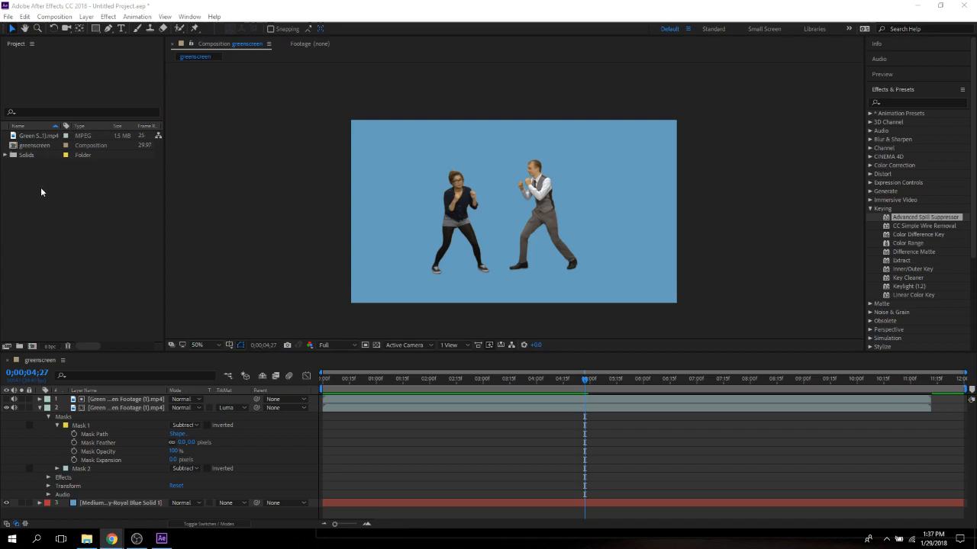
click(52, 185)
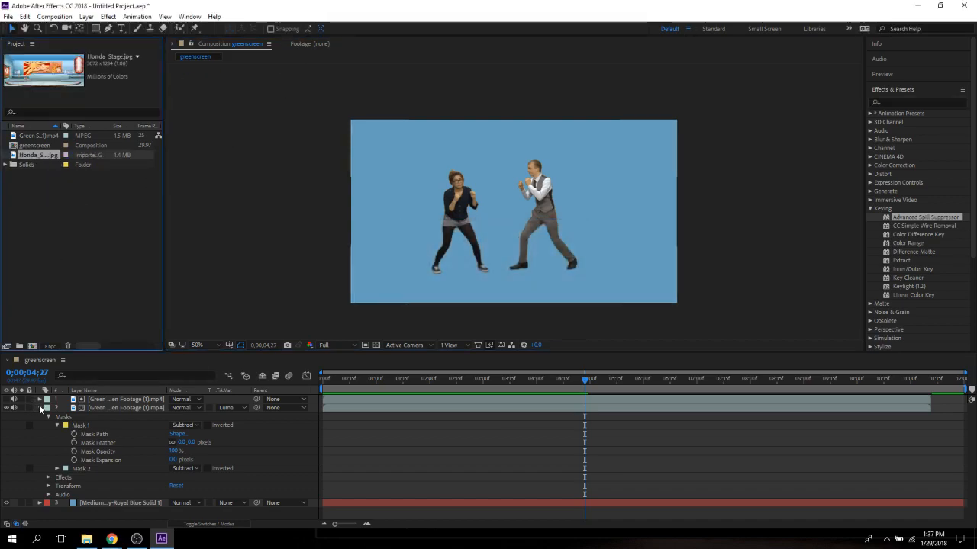
click(40, 408)
drag(44, 155, 86, 413)
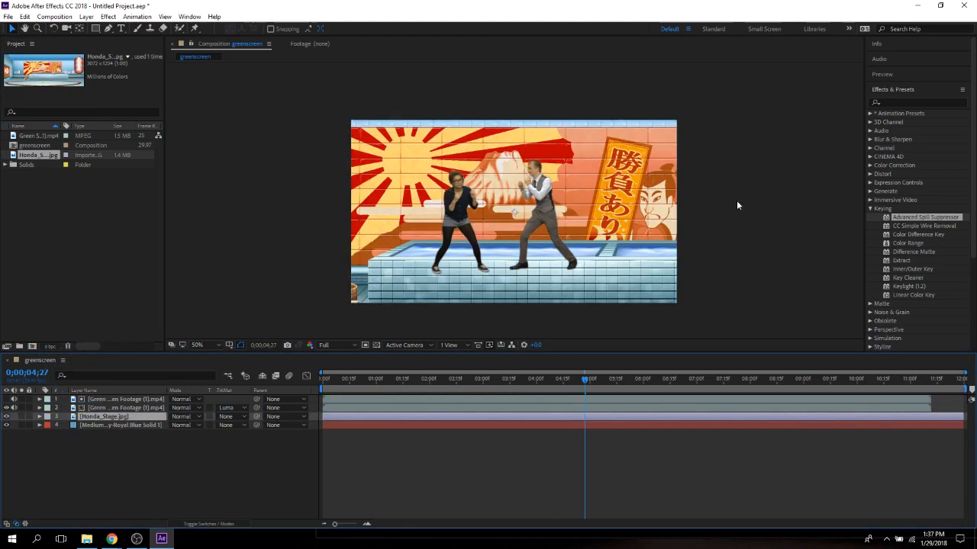
Step: Scale down and reposition the Honda_Stage.jpg layer so the stage floor shows and the image still fills the whole frame
drag(608, 241, 508, 140)
drag(819, 299, 648, 230)
drag(600, 178, 692, 250)
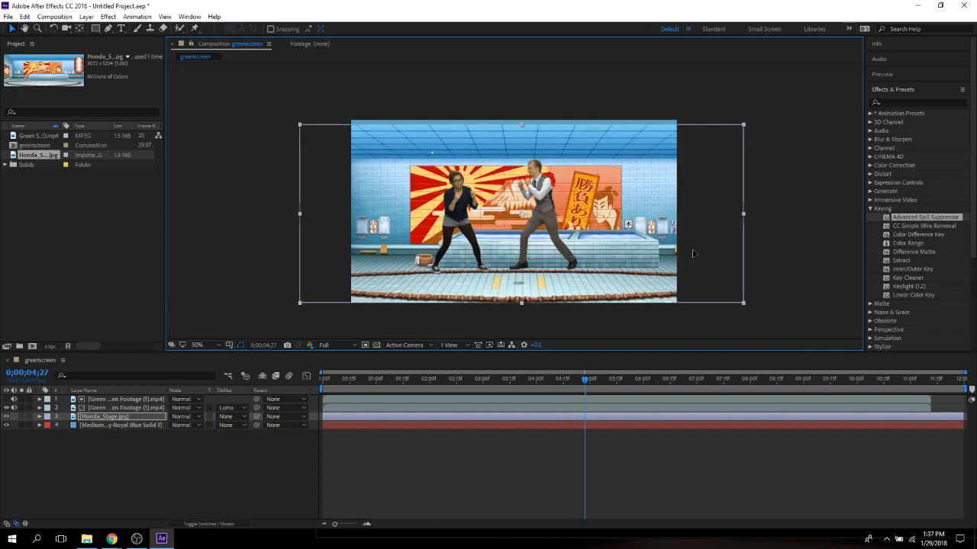
click(746, 124)
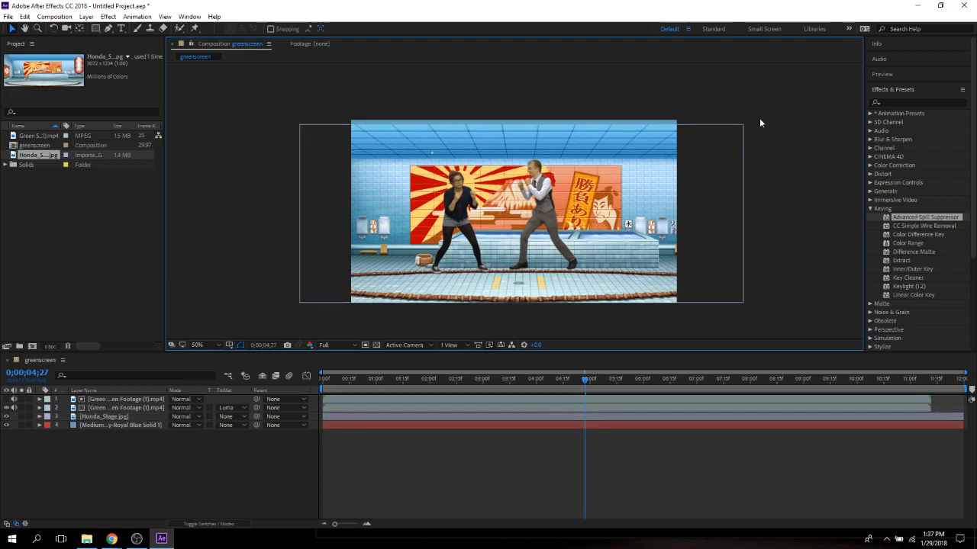
click(728, 135)
drag(745, 123, 764, 110)
drag(656, 171, 658, 163)
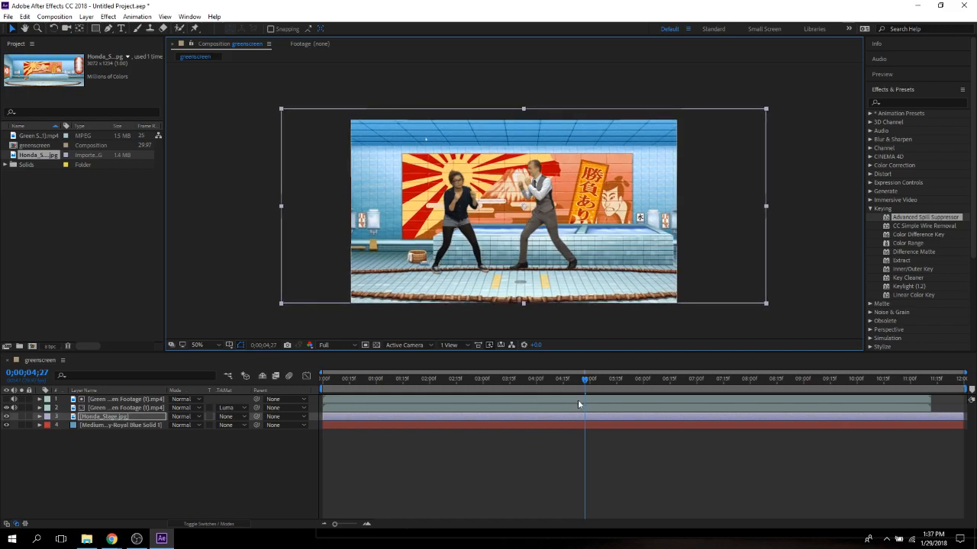
Step: Play back the composition from the start to check the actors against the stage background
click(218, 379)
key(Home)
key(space)
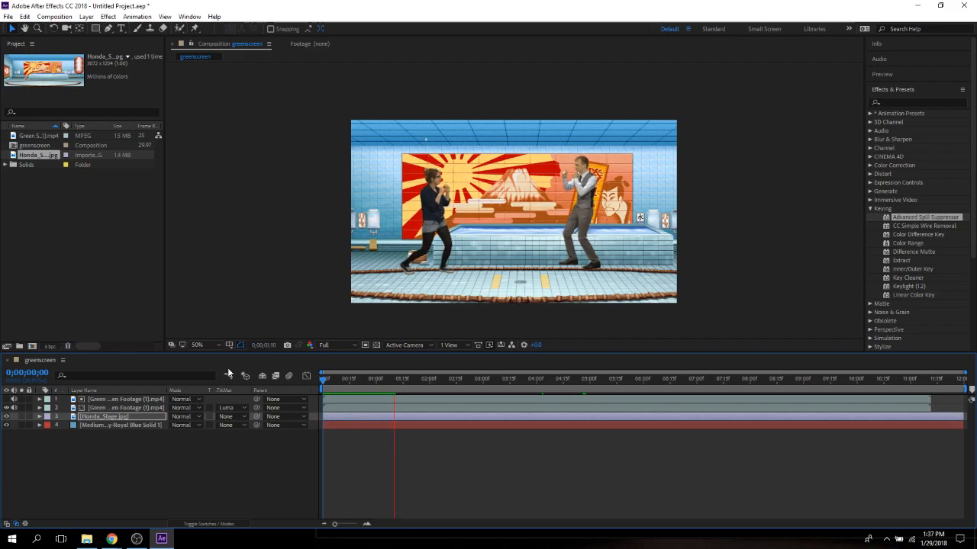
key(space)
Step: Pre-compose the two green screen footage layers together into a new composition named "footage"
click(162, 408)
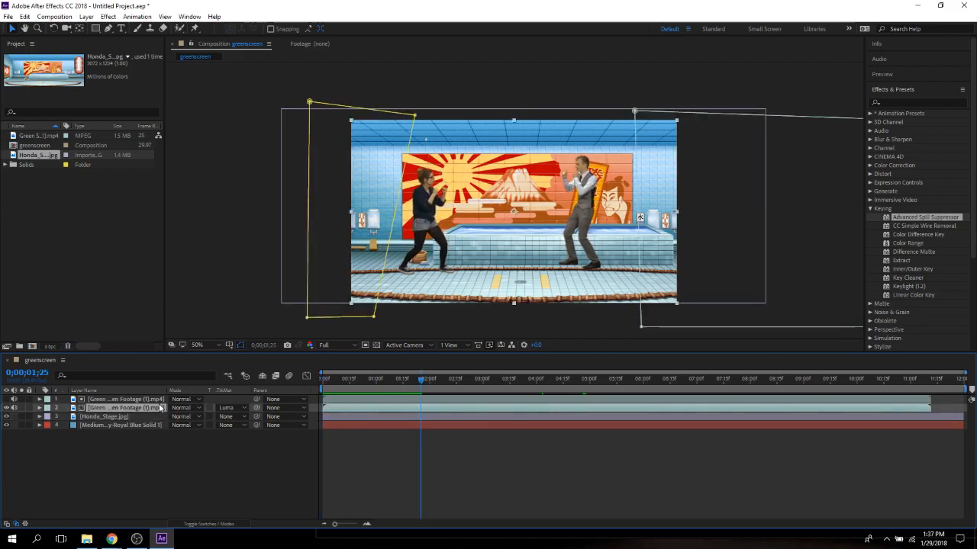
shift+click(161, 399)
right_click(119, 403)
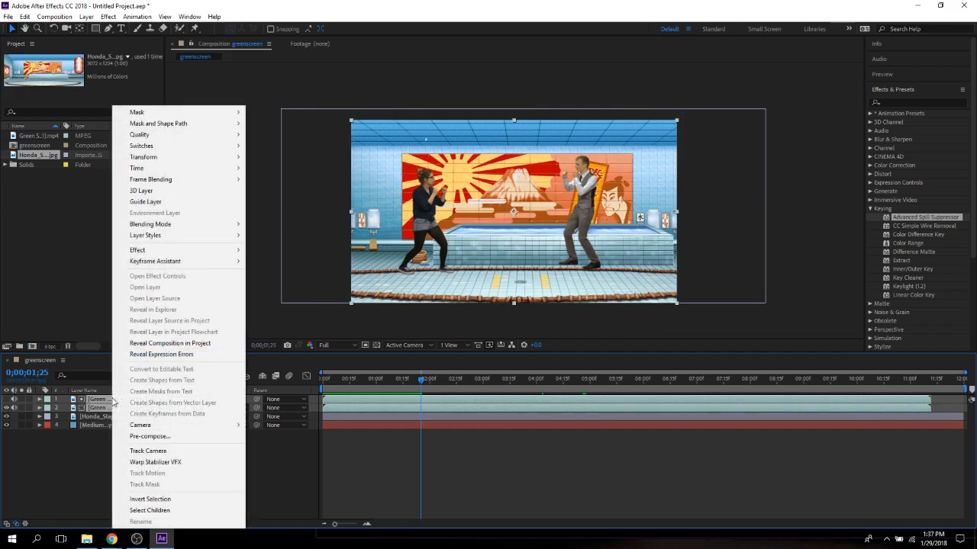
click(190, 436)
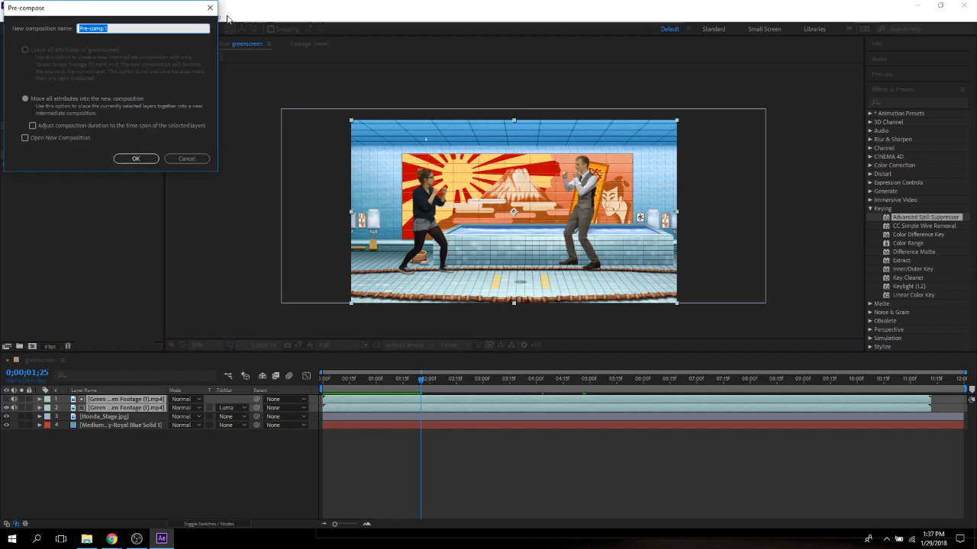
text(footage)
key(Return)
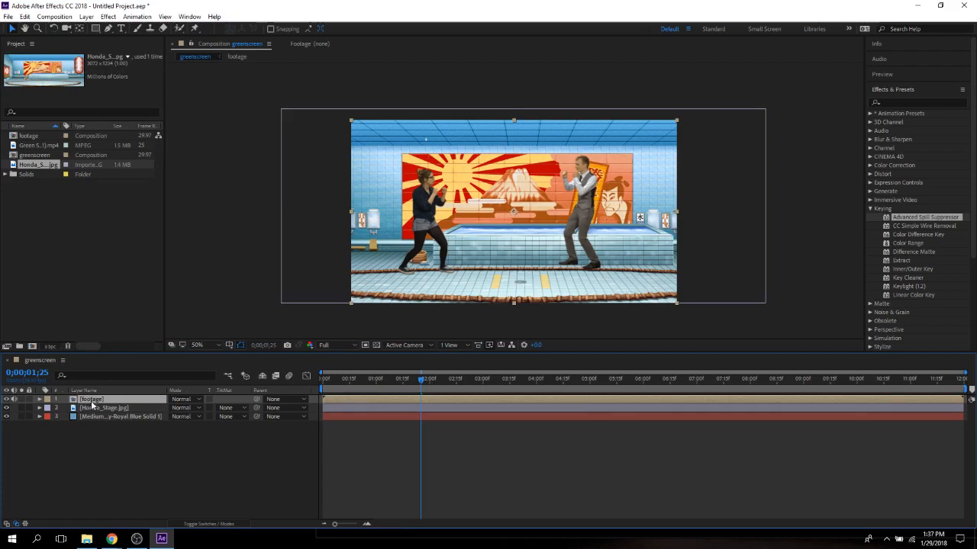
Step: Look inside the footage pre-comp, then shrink its layer in the greenscreen composition and place the actors on the stage floor
double_click(91, 400)
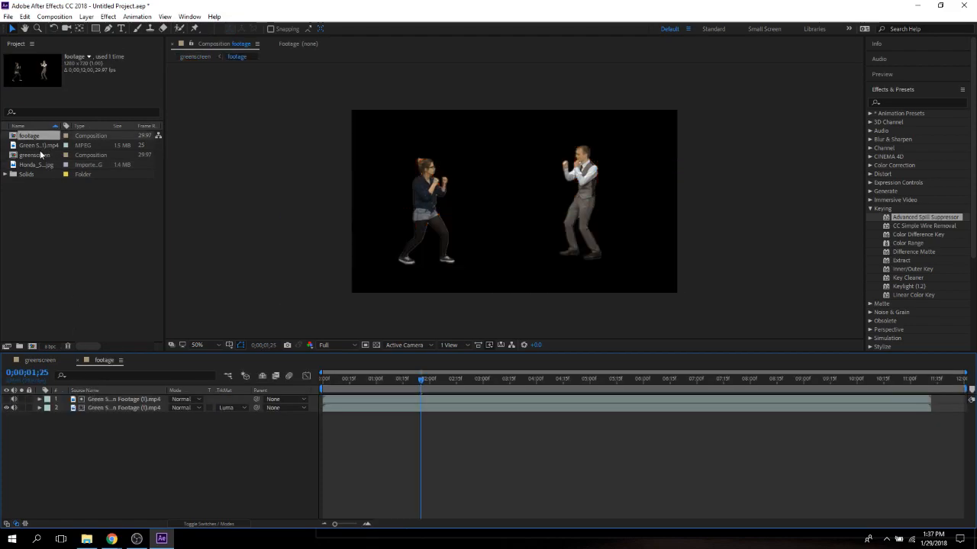
click(35, 360)
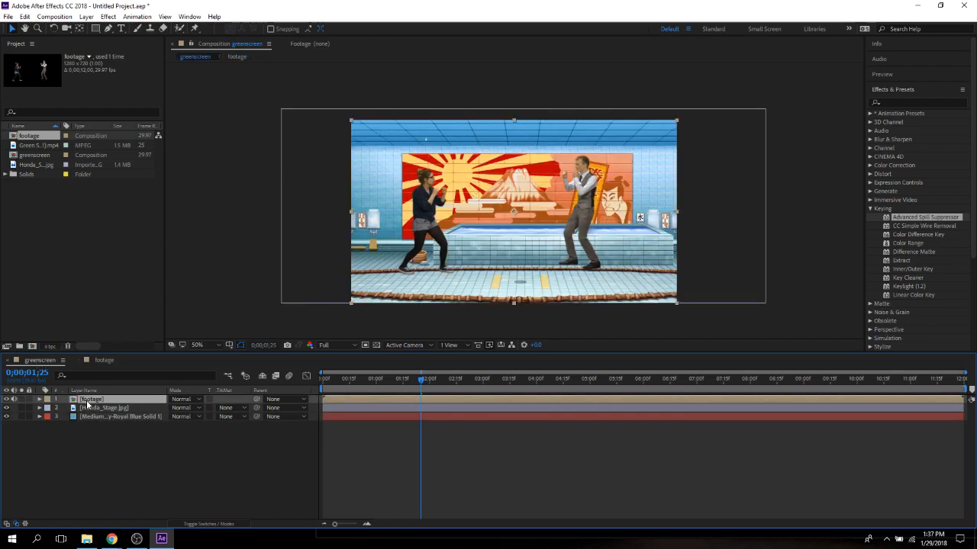
drag(352, 119, 386, 144)
drag(569, 214, 573, 244)
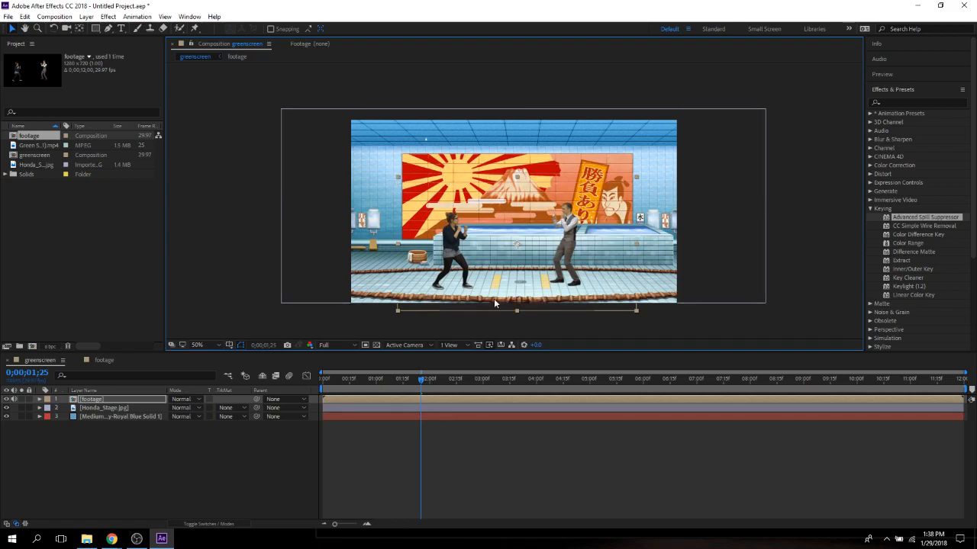
Step: Play back the resized actors on the stage from the start, and return to the first frame
drag(420, 378, 157, 341)
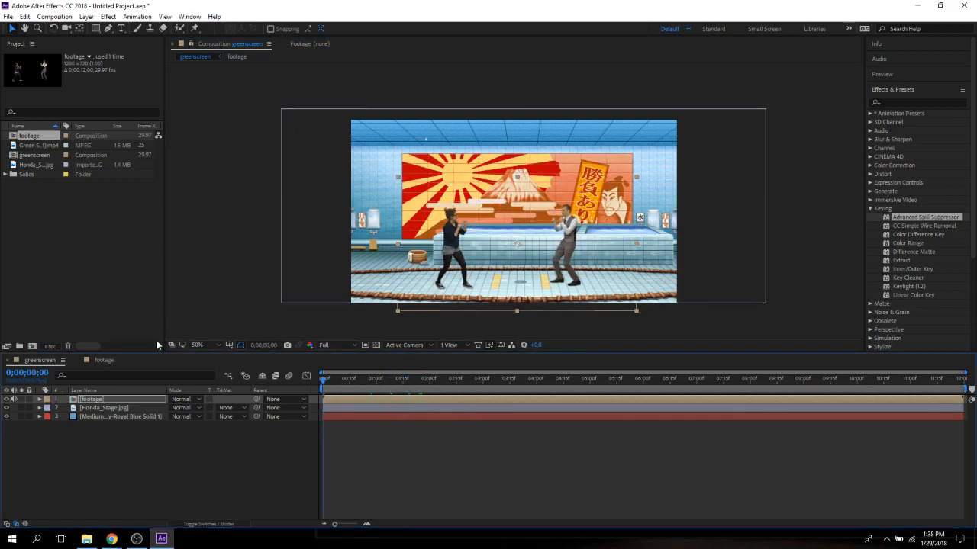
key(space)
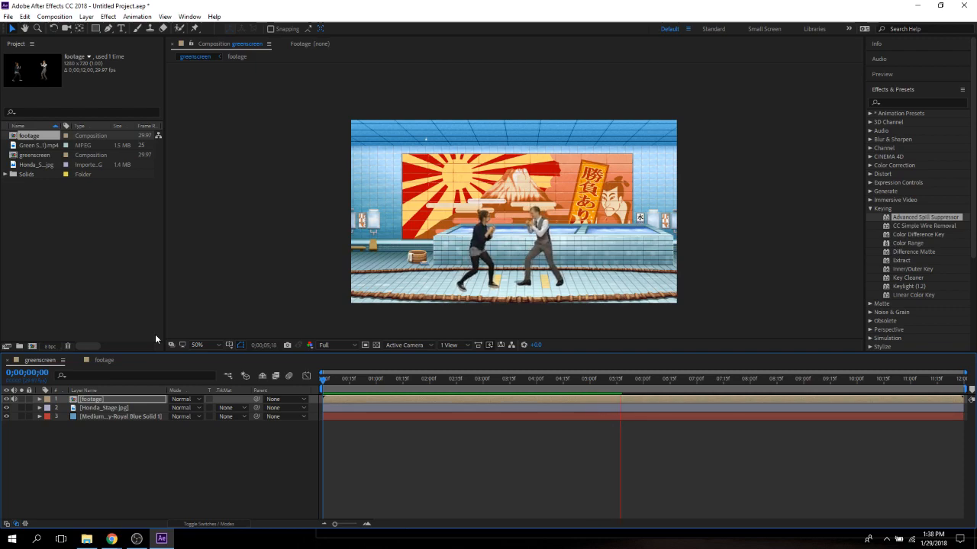
key(space)
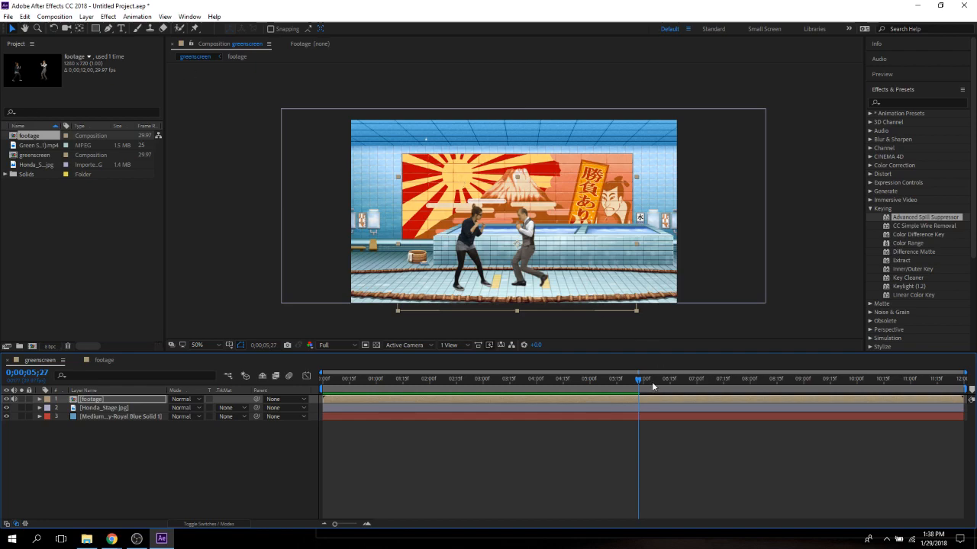
drag(638, 379, 486, 374)
key(Home)
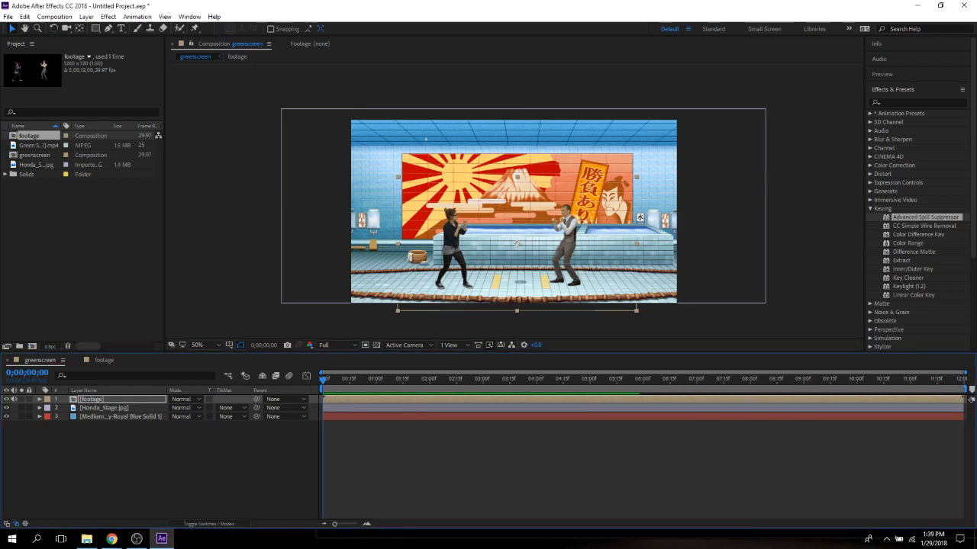
Step: Create a comp-sized solid layer in dark gray-blue (434F55) at the top of the greenscreen composition
click(95, 424)
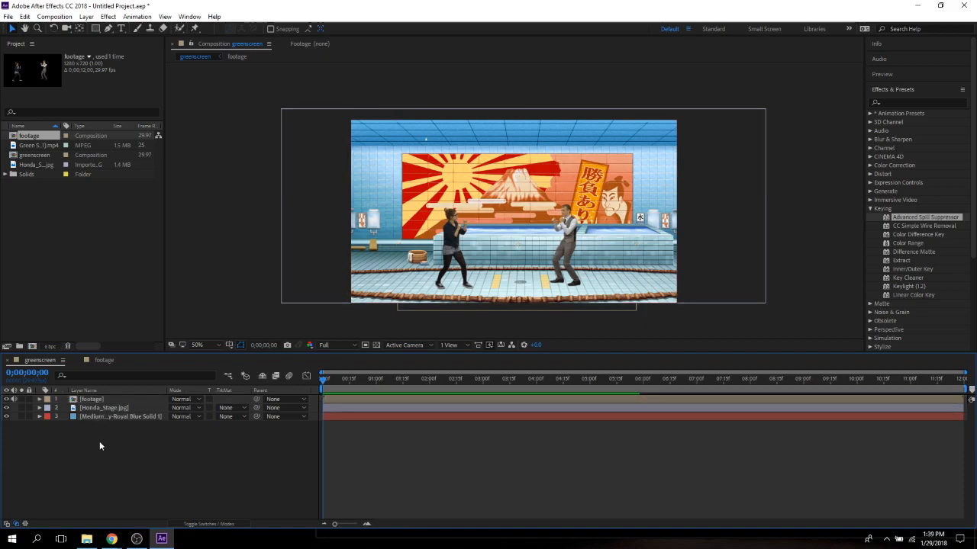
right_click(99, 444)
mouse_move(214, 330)
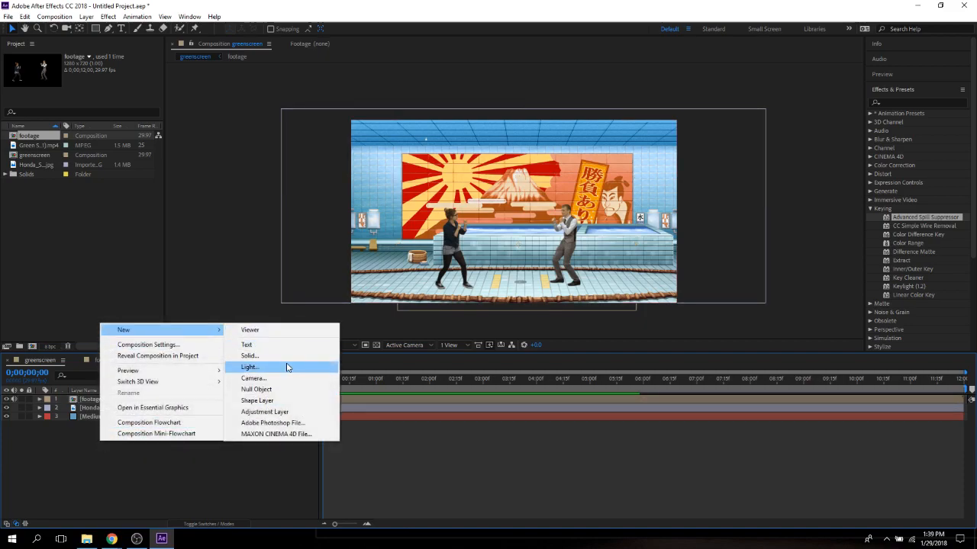
click(250, 355)
click(115, 179)
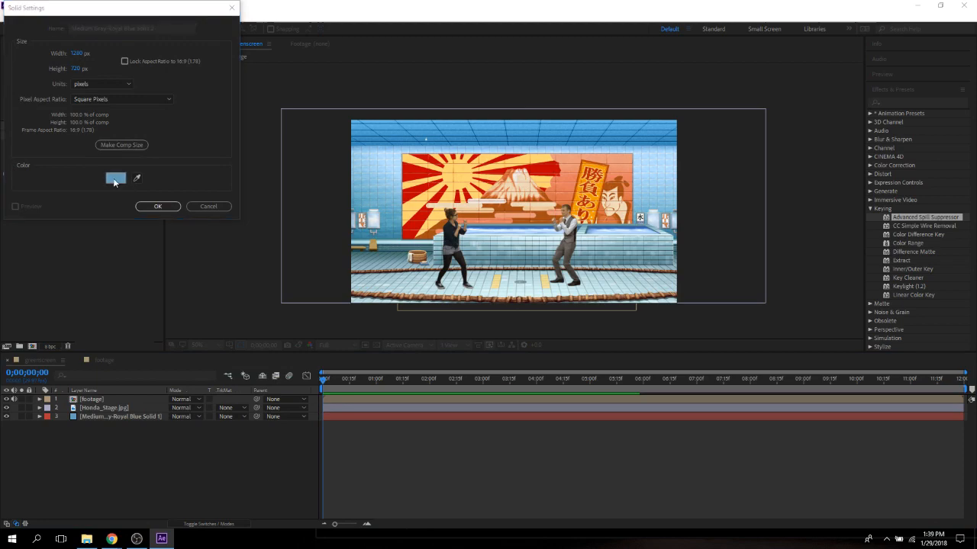
mouse_move(74, 142)
mouse_down()
mouse_move(30, 127)
mouse_move(39, 111)
mouse_up()
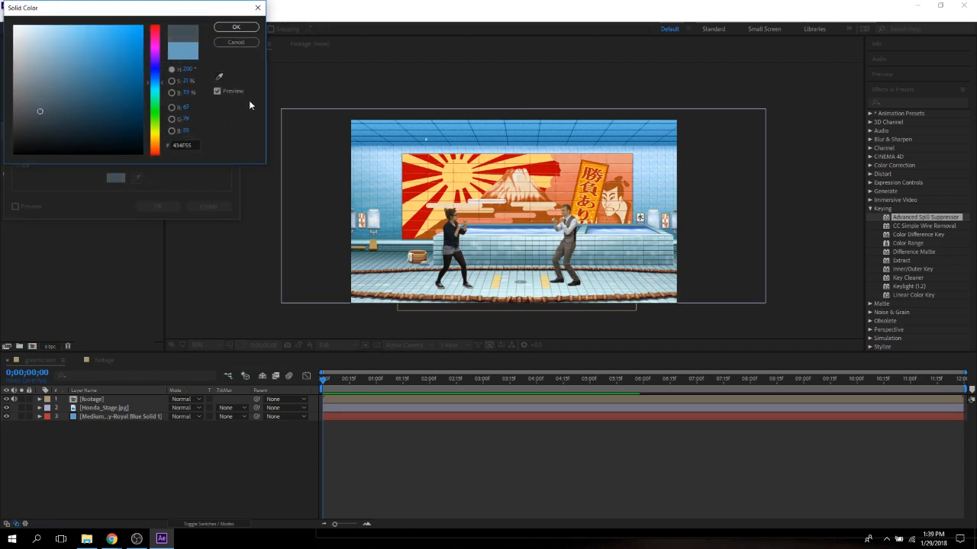
click(236, 28)
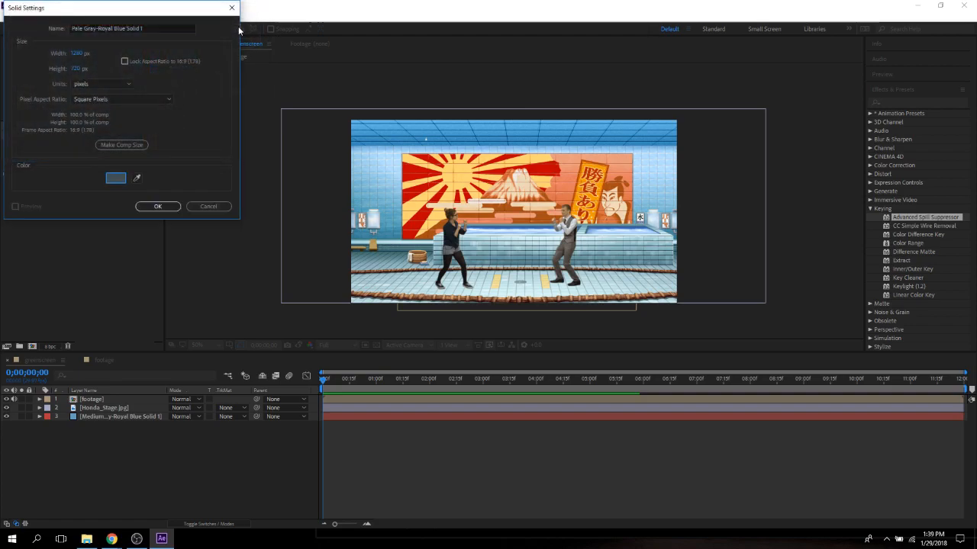
click(156, 207)
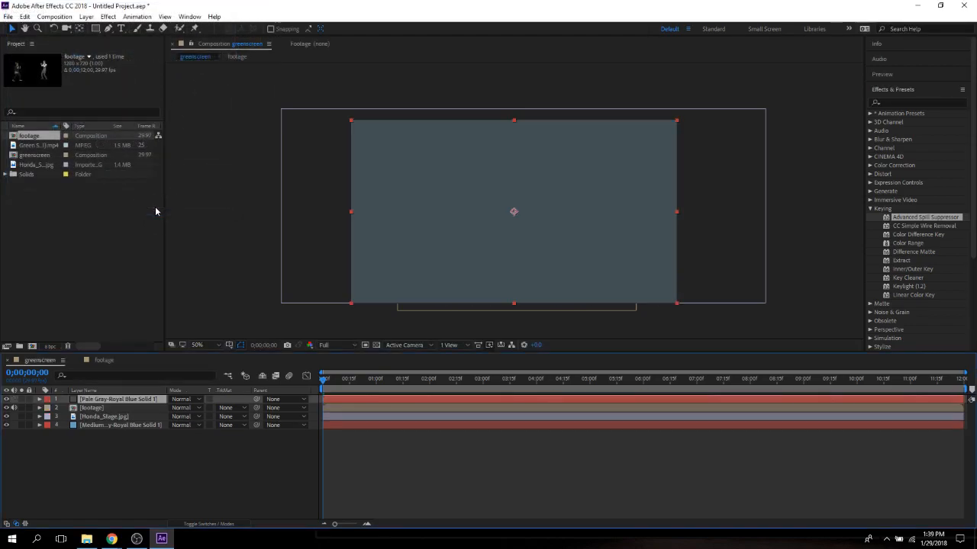
click(86, 16)
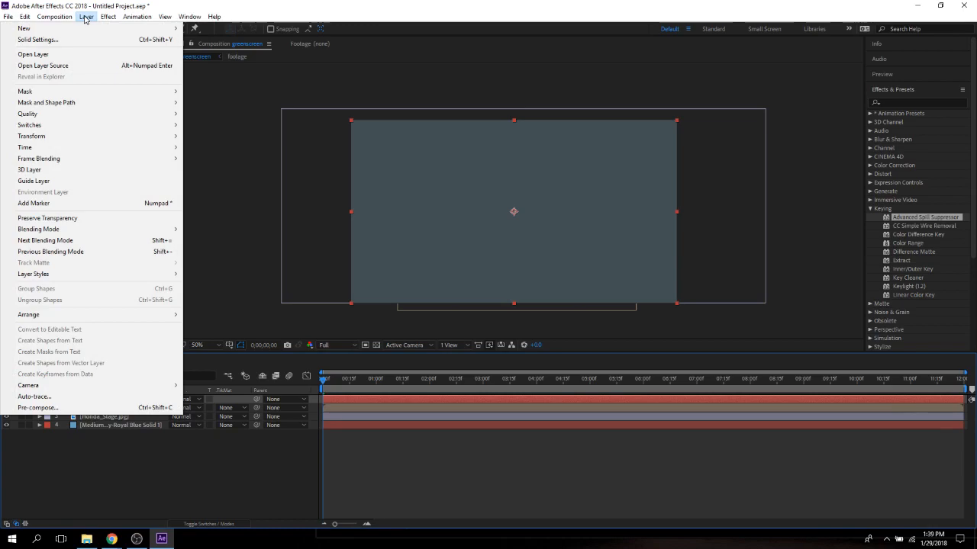
mouse_move(81, 92)
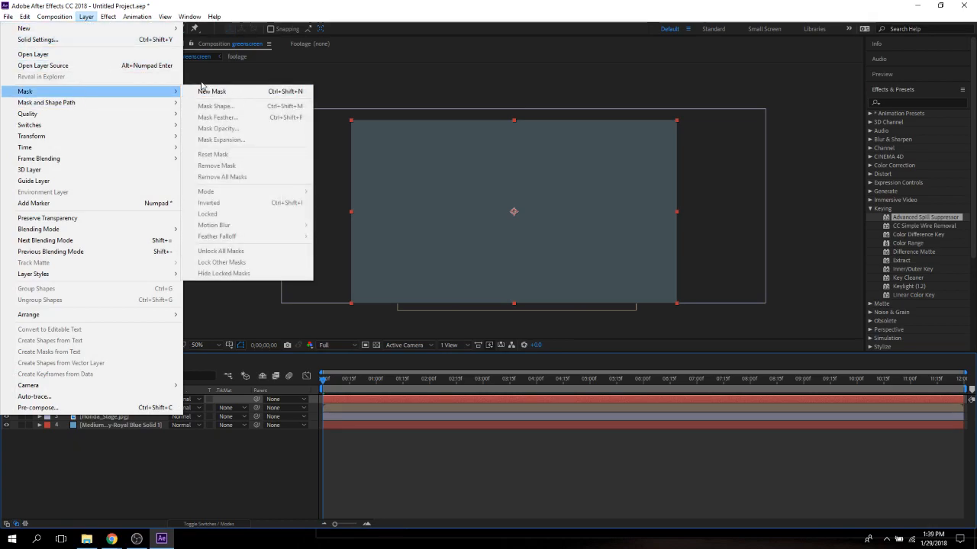
click(295, 9)
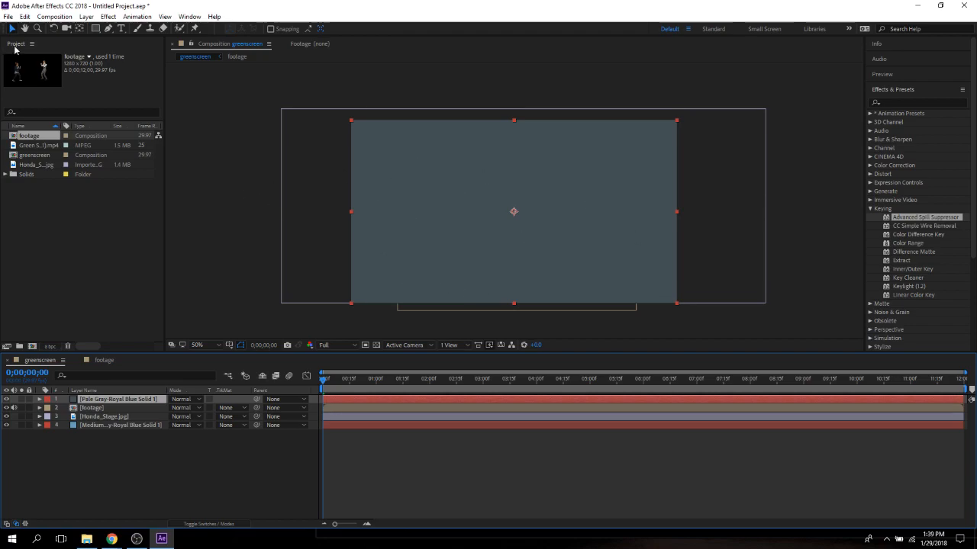
Step: Draw a closed, flattened oval mask with the Pen tool on the lower-left area of the dark gray-blue solid
click(110, 28)
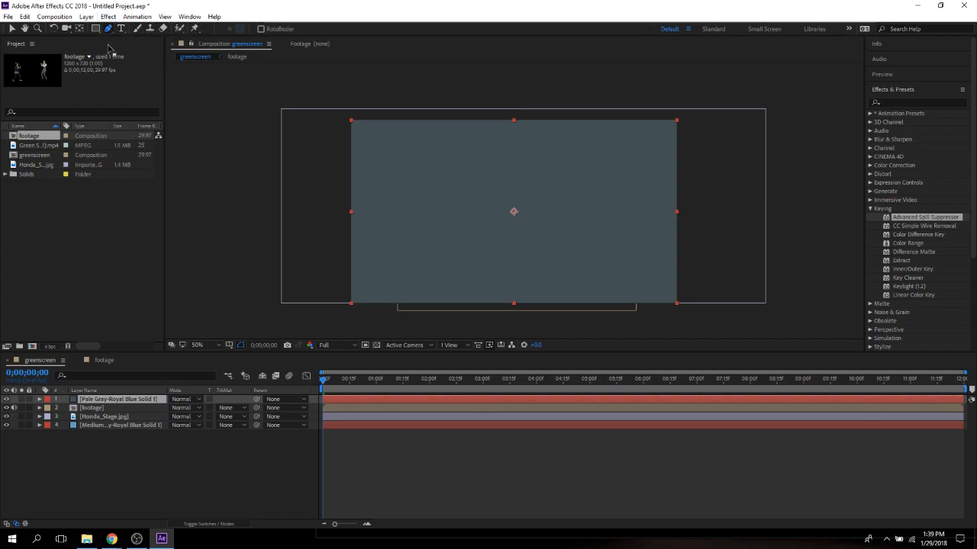
drag(108, 28, 156, 30)
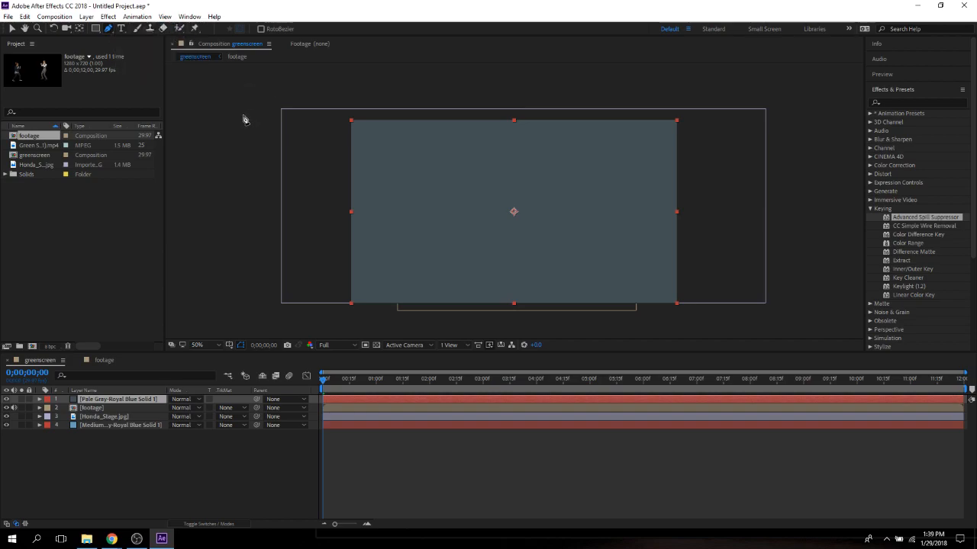
click(418, 259)
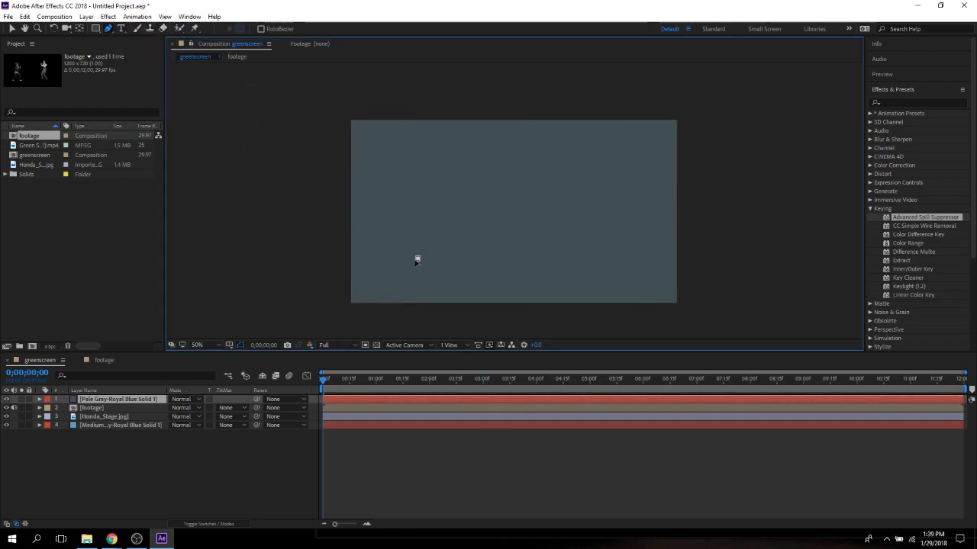
drag(395, 284, 446, 256)
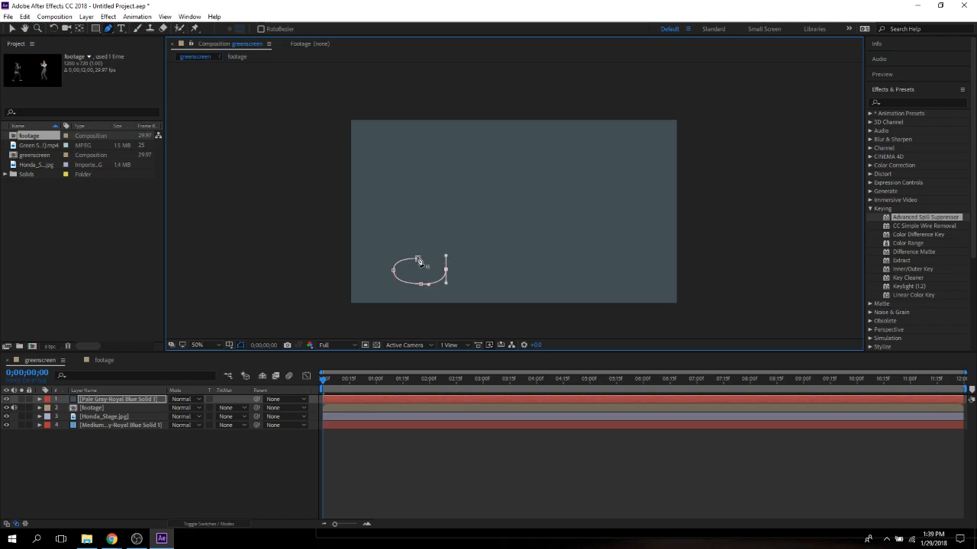
click(418, 261)
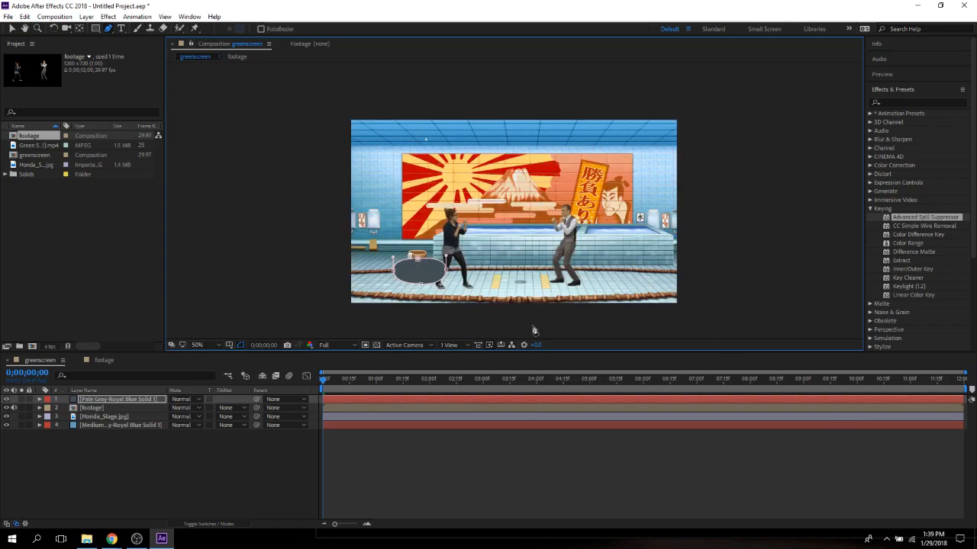
Step: Move the dark gray-blue solid below the footage layer and place its oval beneath the left actor's feet
click(37, 399)
click(39, 399)
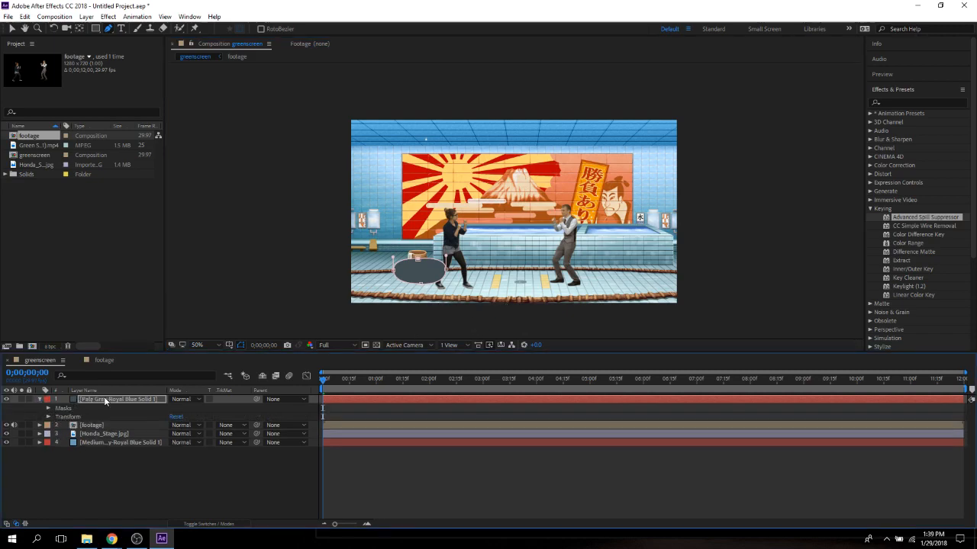
click(44, 411)
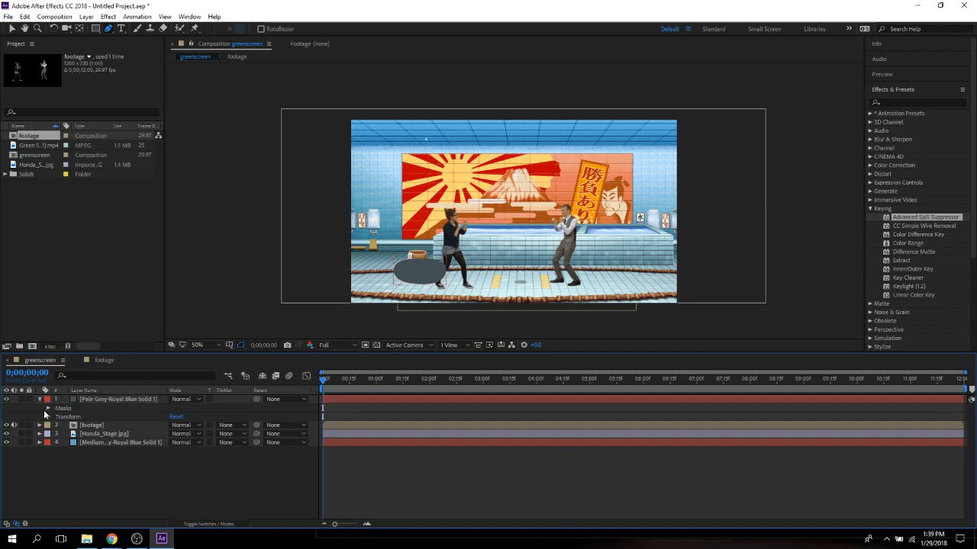
click(48, 409)
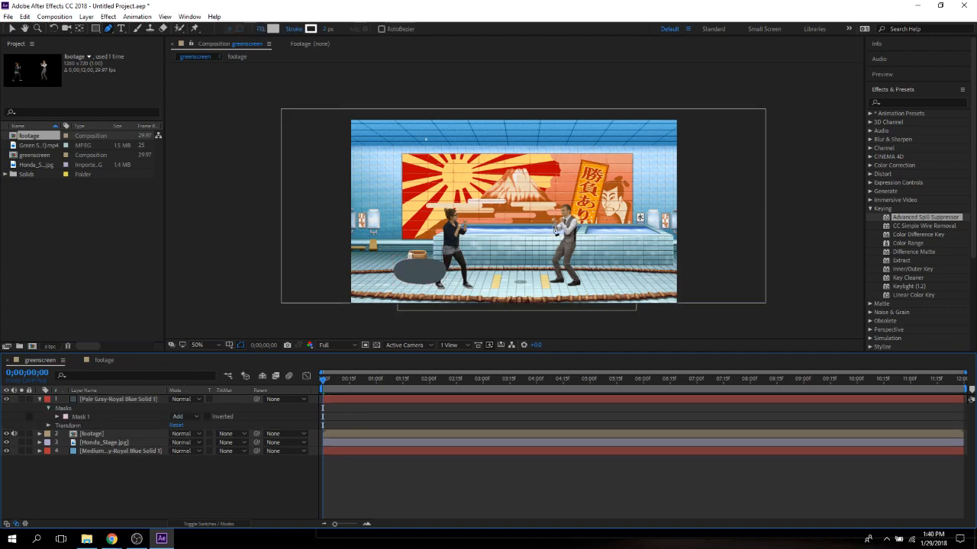
drag(85, 399, 133, 439)
key(v)
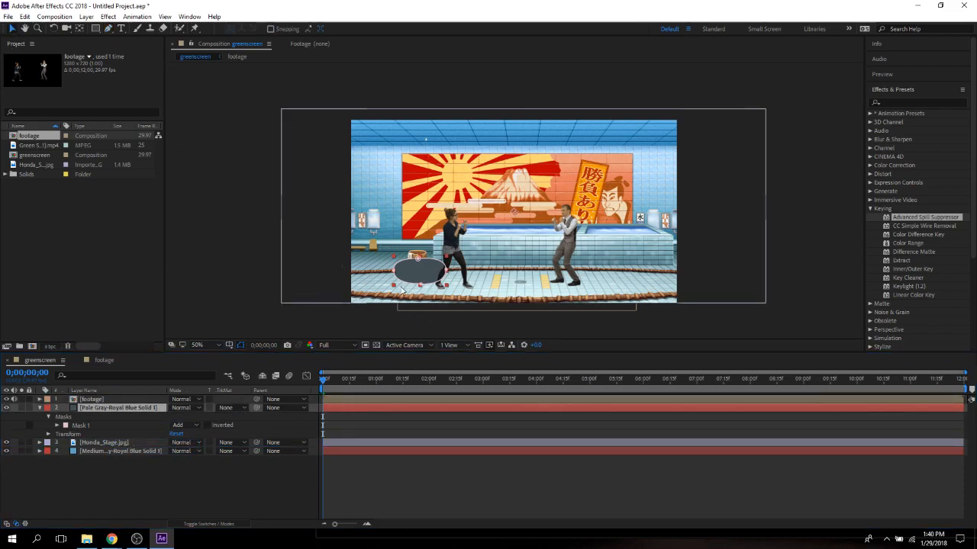
drag(420, 270, 458, 284)
key(Return)
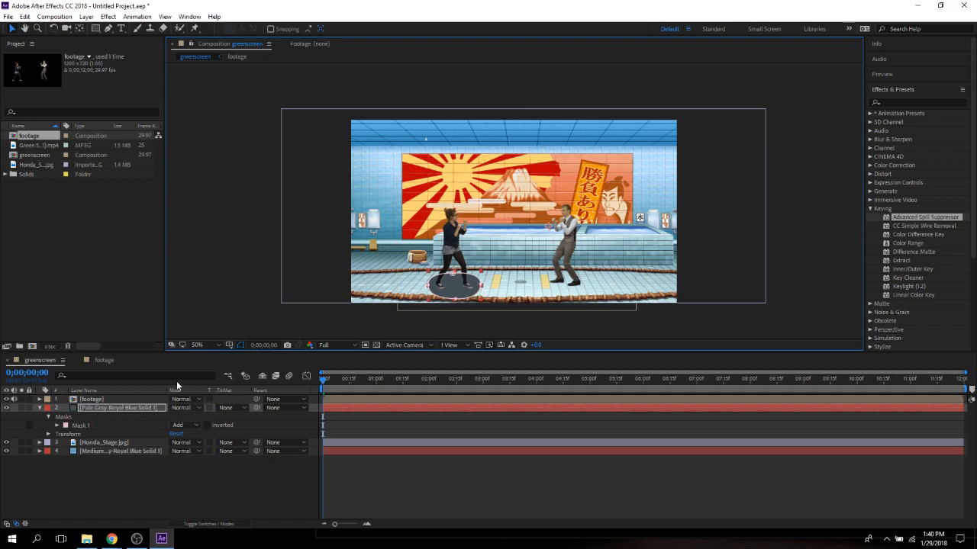
Step: Set the dark solid's blending mode to Multiply, and its Mask 1 feather to 39 pixels and mask opacity to 73%
click(186, 408)
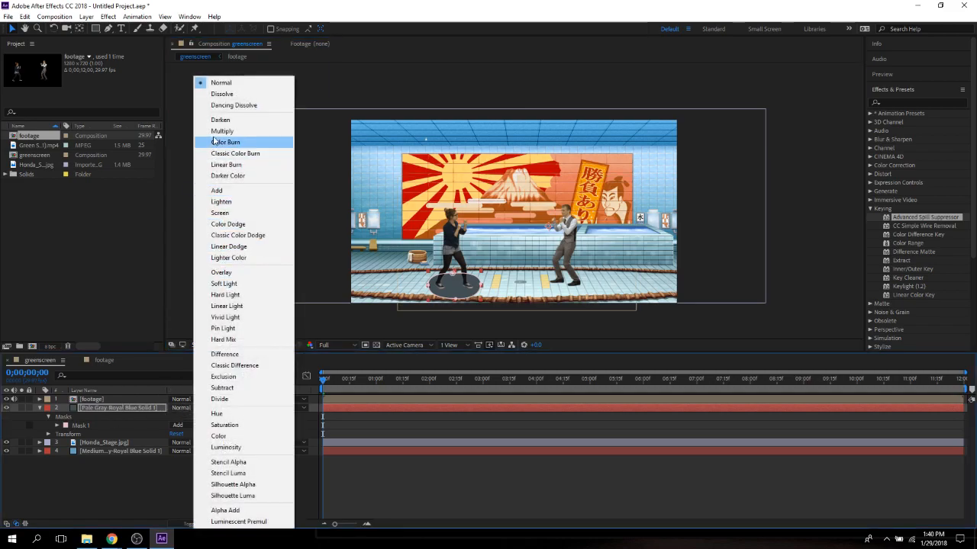
click(220, 131)
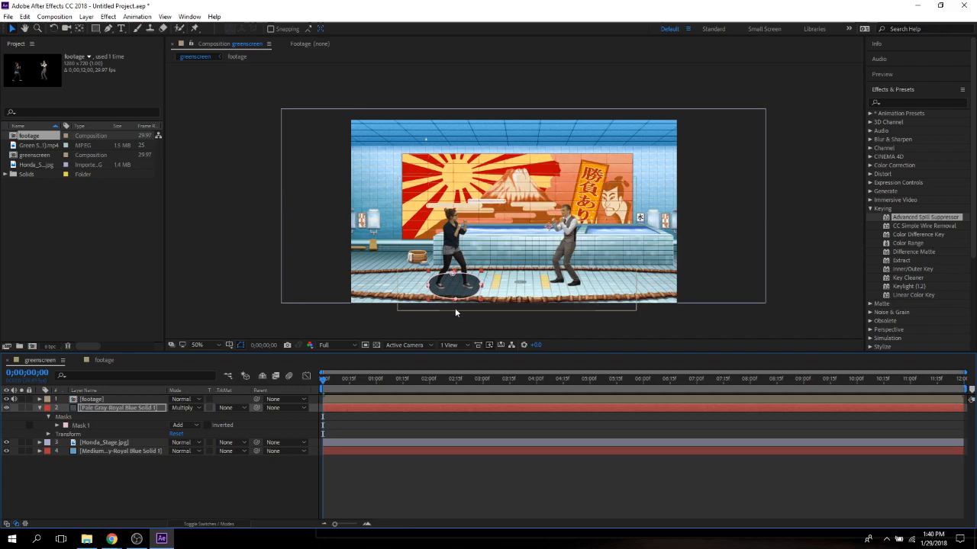
click(57, 425)
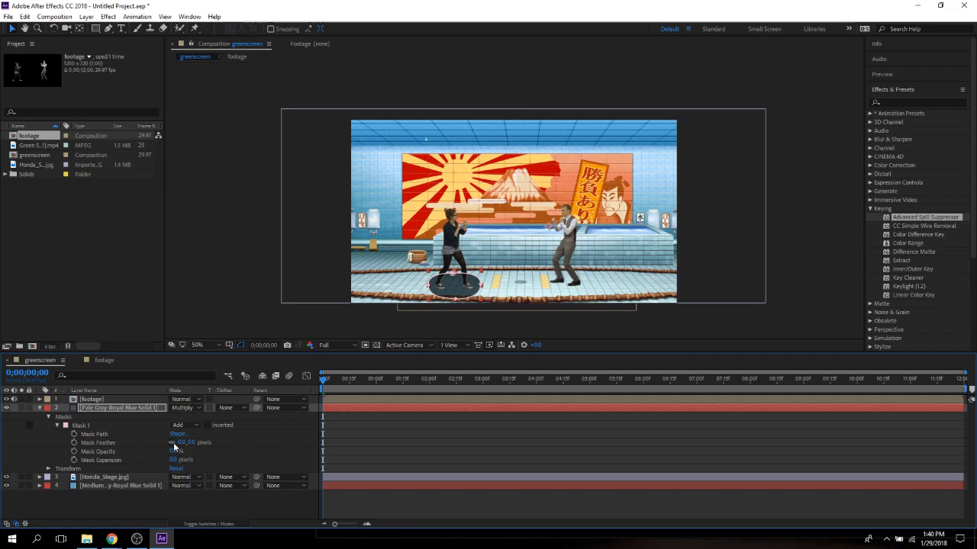
mouse_move(175, 444)
mouse_down()
mouse_move(197, 440)
mouse_move(158, 450)
mouse_up()
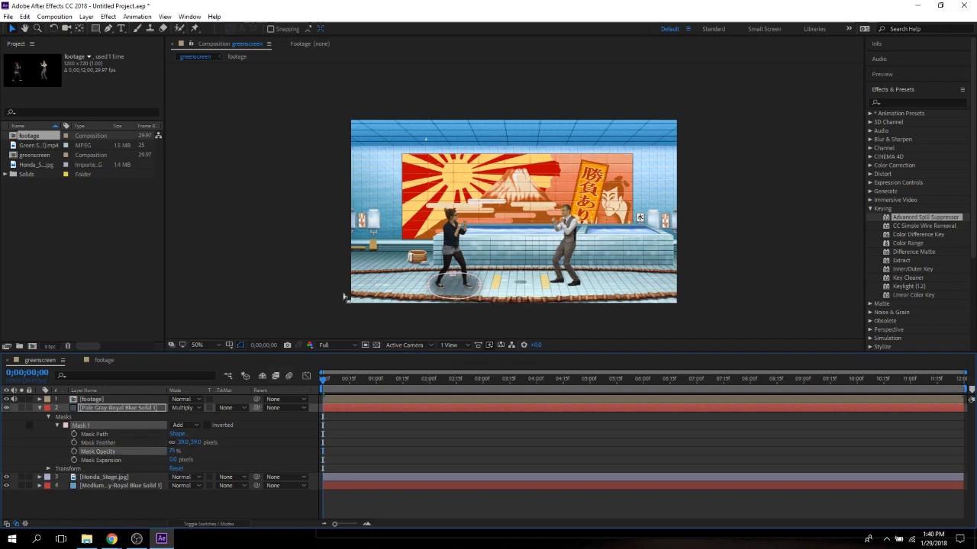
Step: Check the shadow without its outline, then flatten the oval mask slightly and recentre it beneath the left actor's feet
click(107, 399)
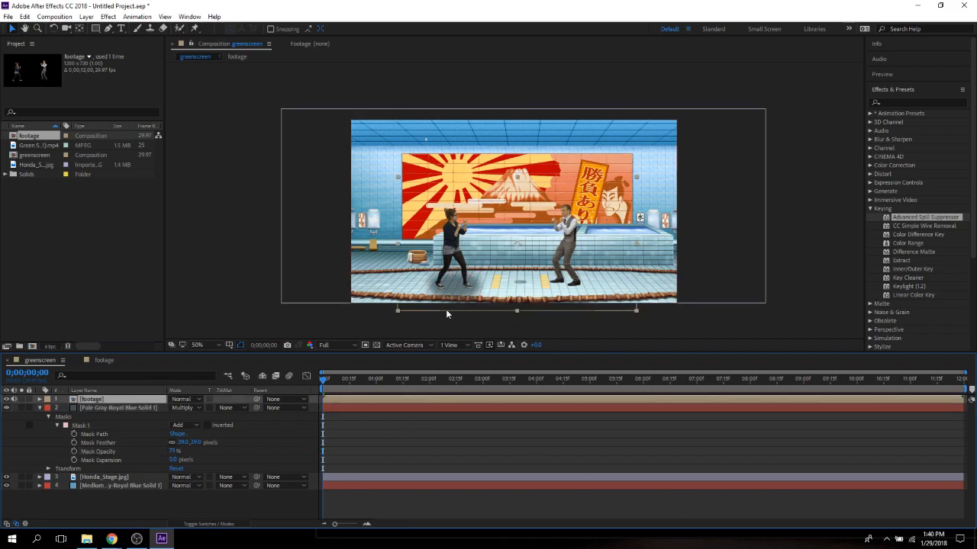
click(125, 408)
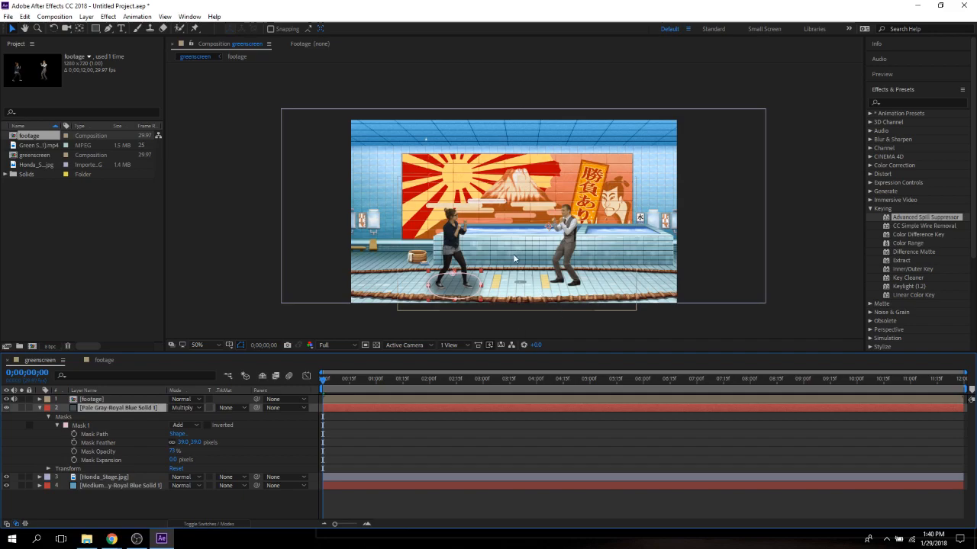
drag(481, 270, 481, 273)
double_click(455, 274)
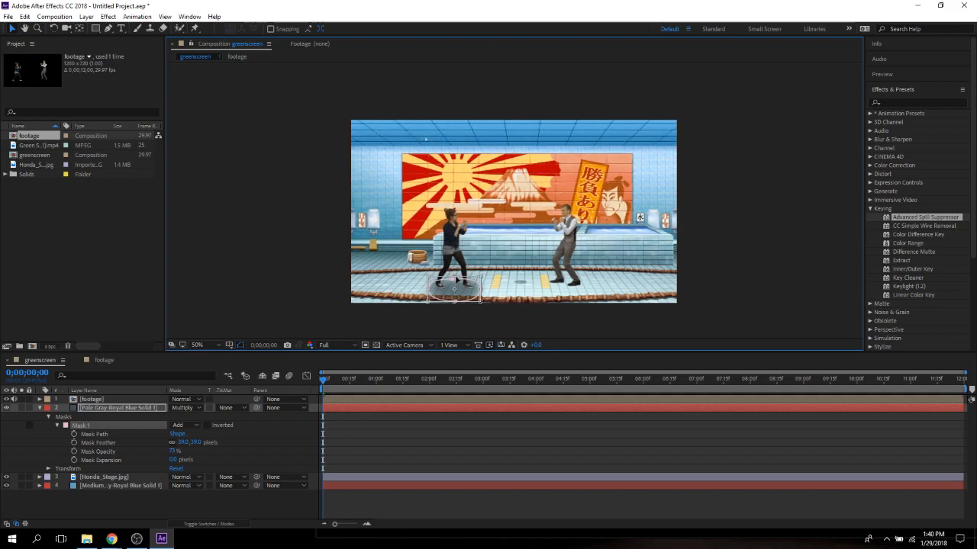
drag(470, 292, 469, 282)
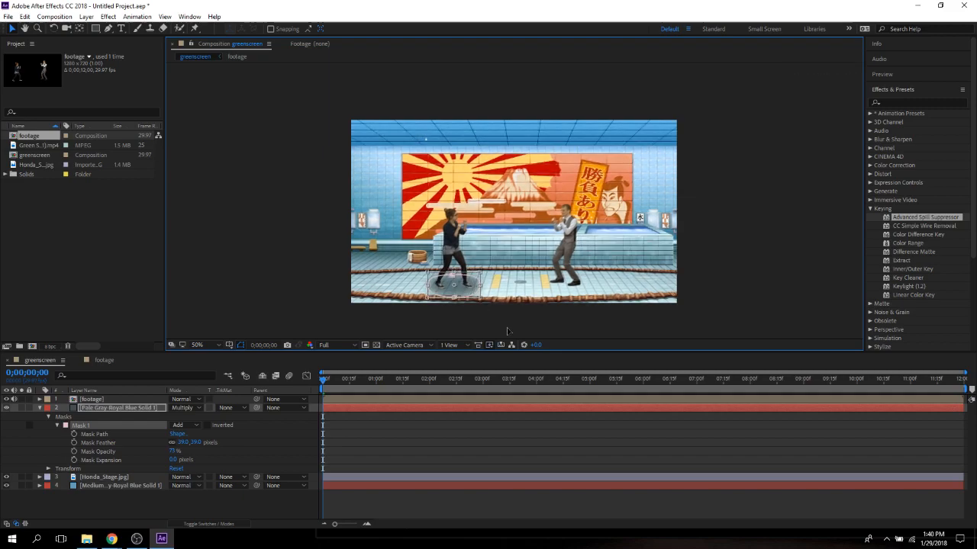
click(100, 399)
click(102, 399)
click(102, 408)
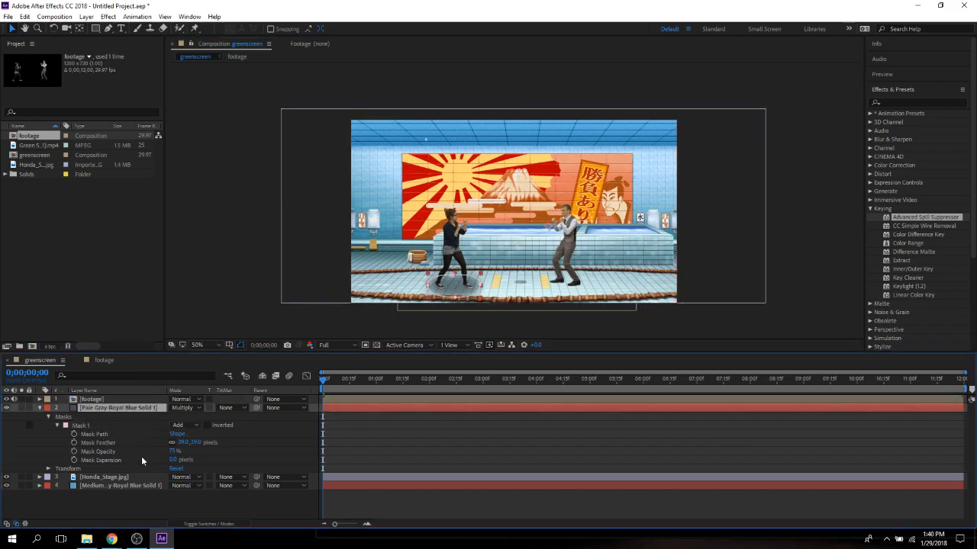
Step: Keyframe the shadow solid's Position at 0;00;00;00 and 0;00;02;25, and shift it under the left actor at 0;00;03;09, to about 870, 420
click(49, 417)
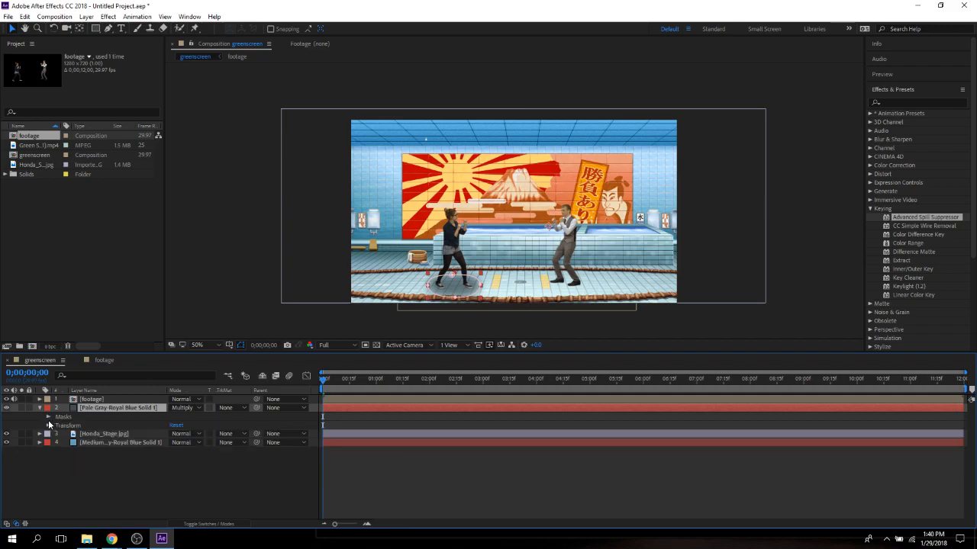
click(48, 426)
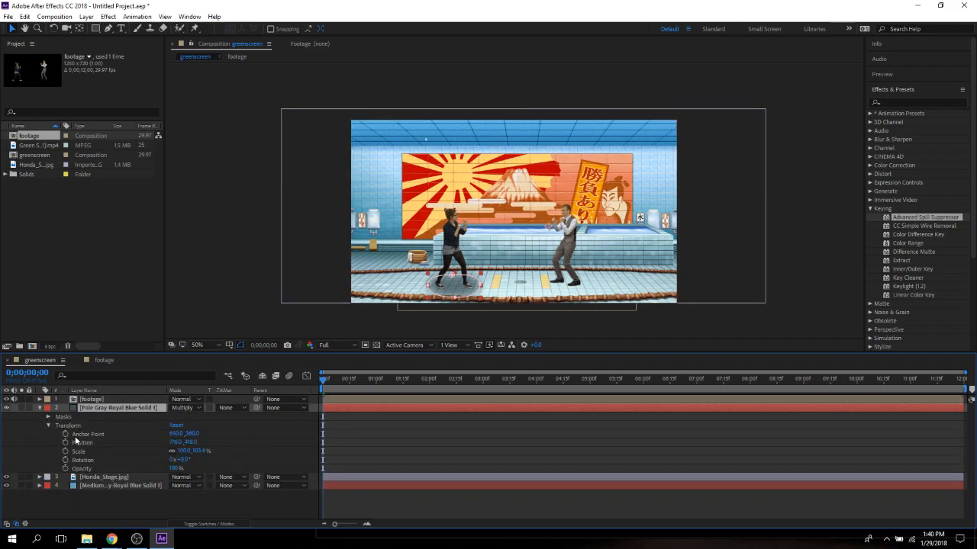
click(65, 443)
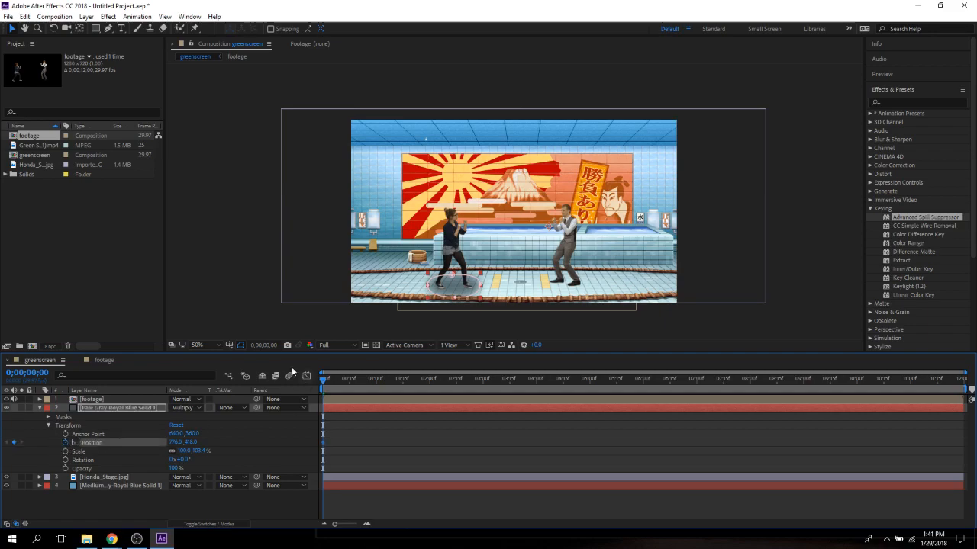
drag(327, 387, 474, 391)
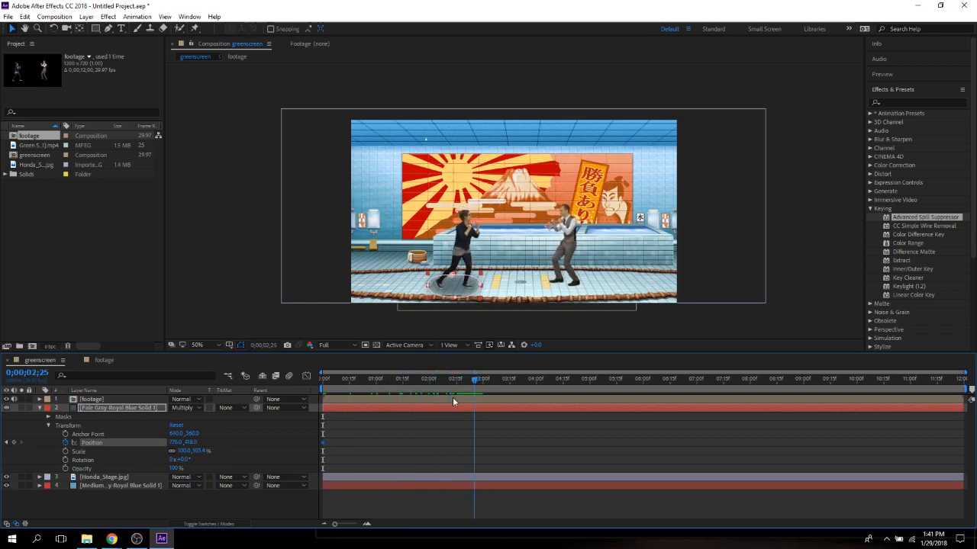
click(15, 444)
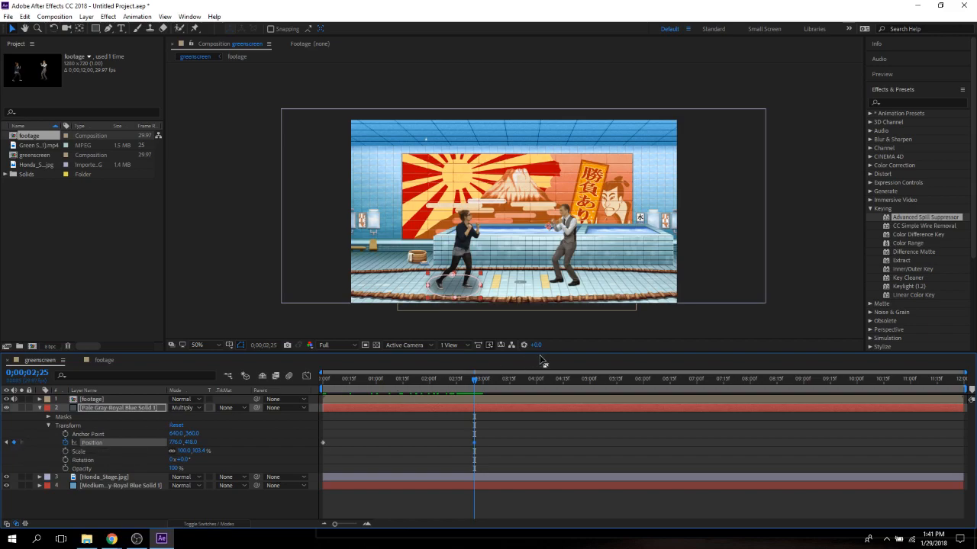
drag(476, 378, 500, 374)
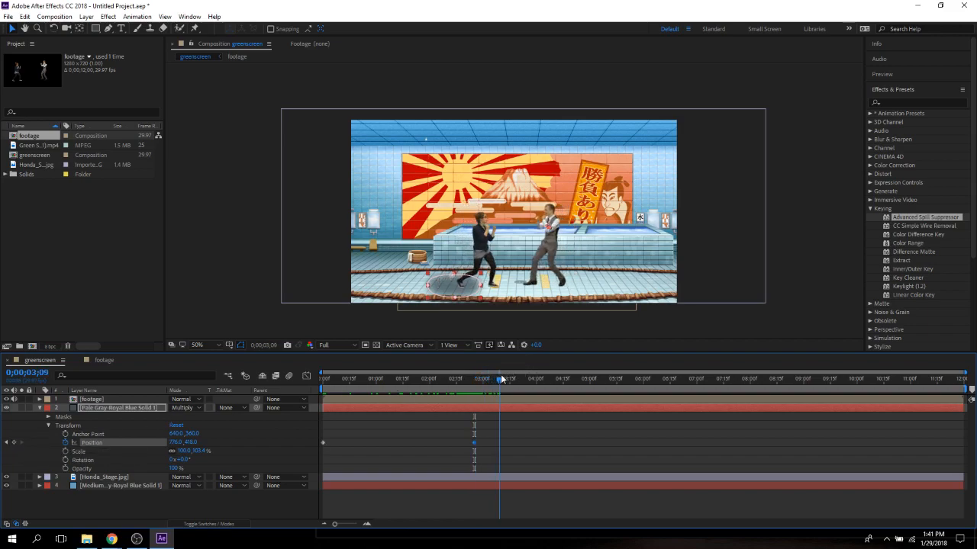
drag(472, 295, 491, 289)
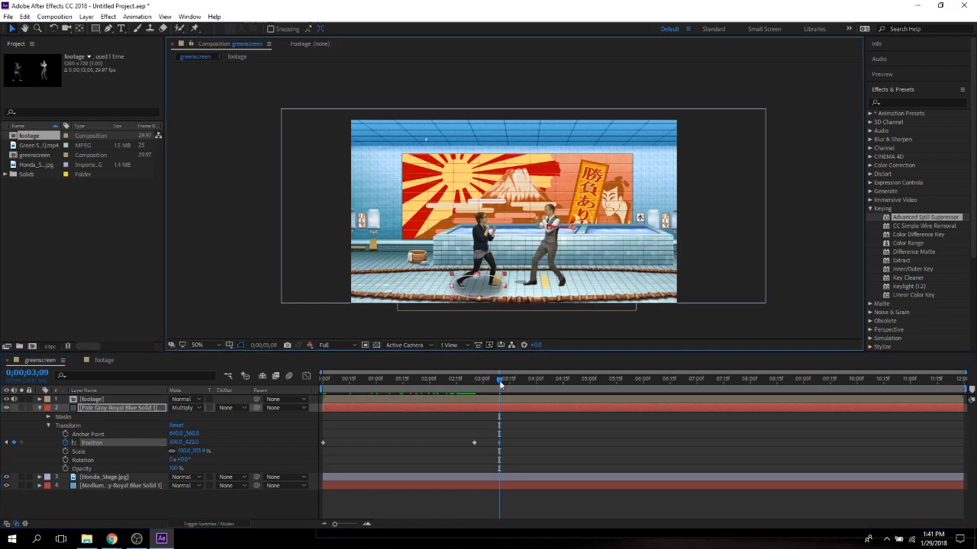
Step: Hold the shadow's Position with a keyframe at 0;00;05;24, and move it back under the left actor at 0;00;06;05, to about 782, 426
drag(498, 376, 507, 376)
drag(516, 380, 632, 391)
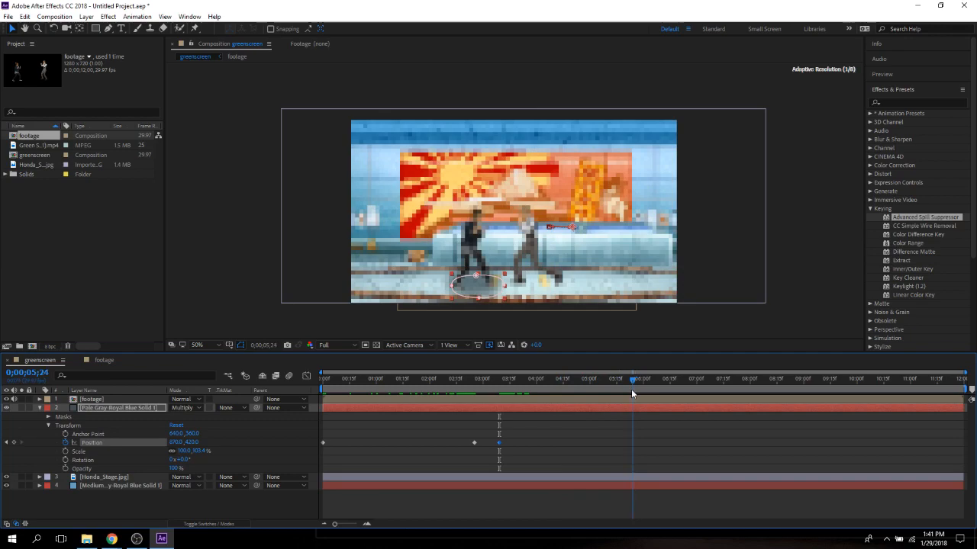
click(14, 442)
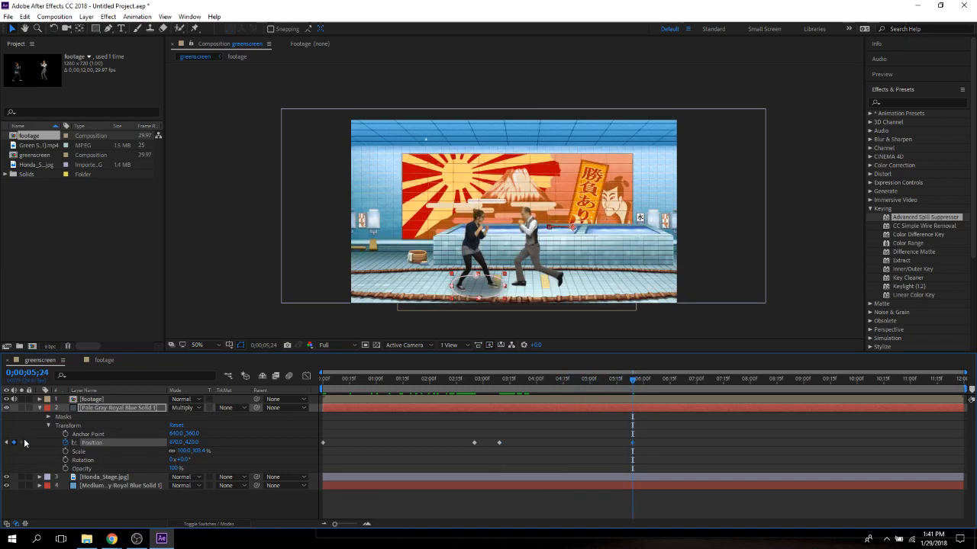
drag(634, 382, 654, 383)
mouse_move(478, 275)
mouse_down()
mouse_move(464, 289)
mouse_move(488, 285)
mouse_move(467, 288)
mouse_up()
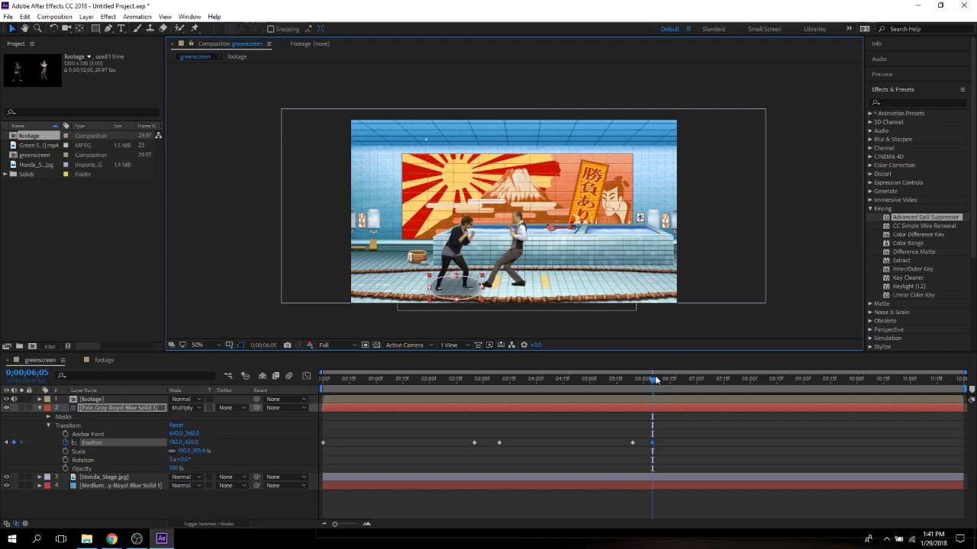
Step: Play back the animated shadow from the first frame without its mask outline showing, stopping at about seven seconds
drag(652, 379, 324, 376)
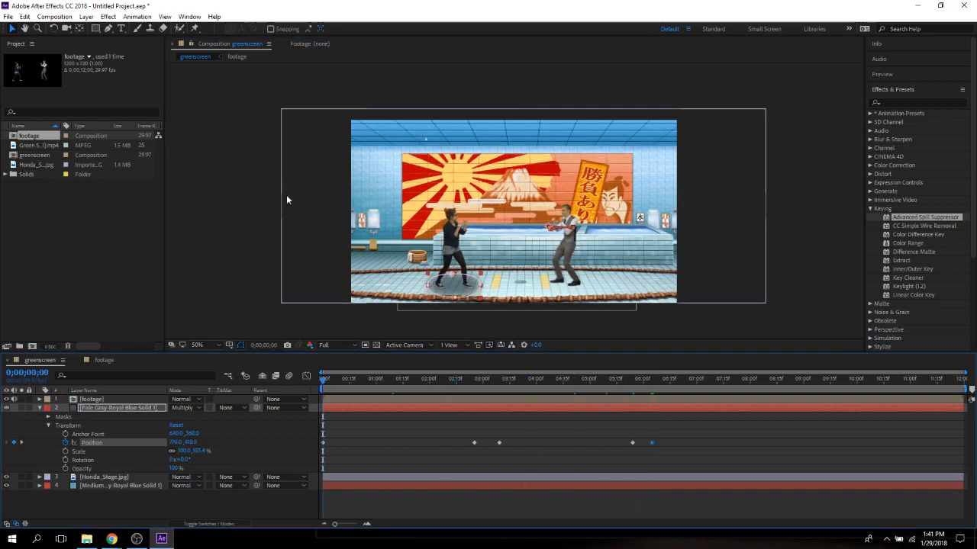
click(96, 399)
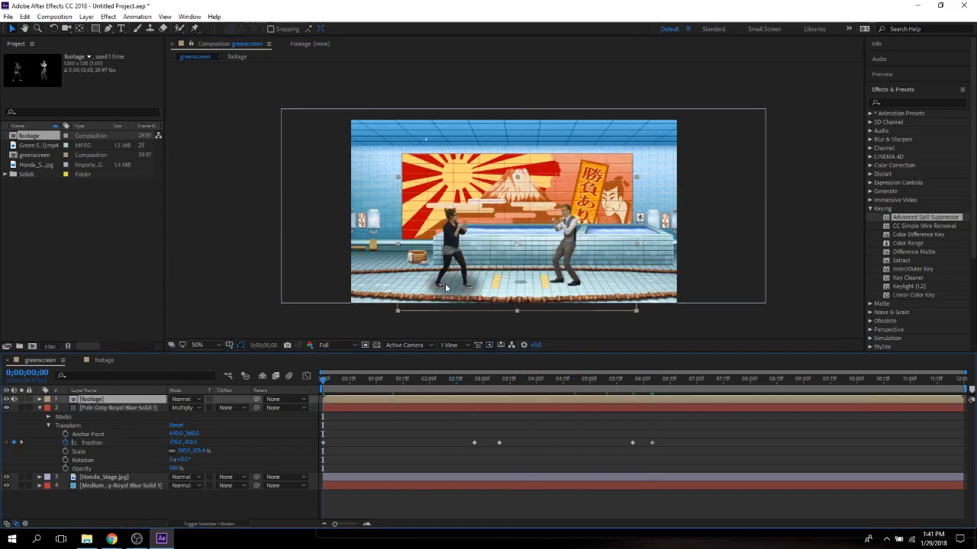
key(space)
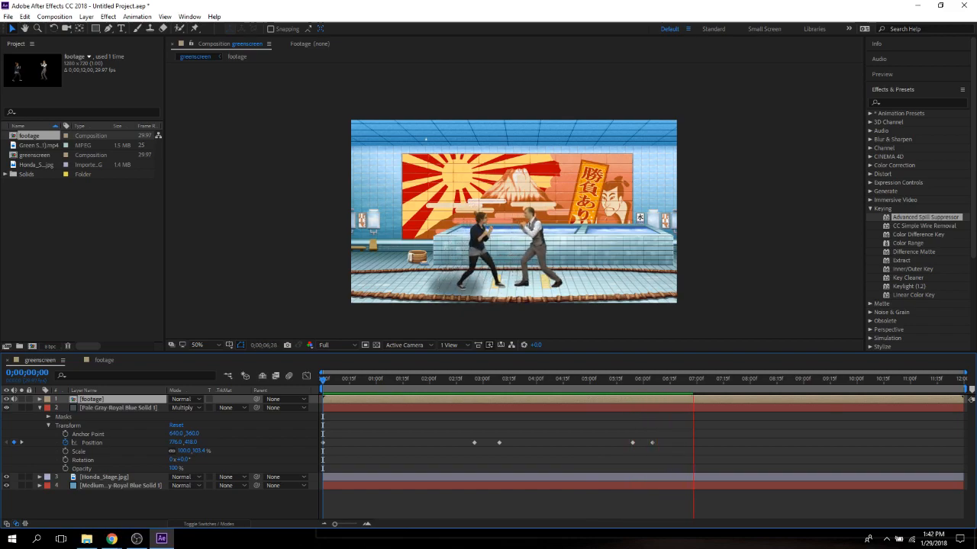
key(space)
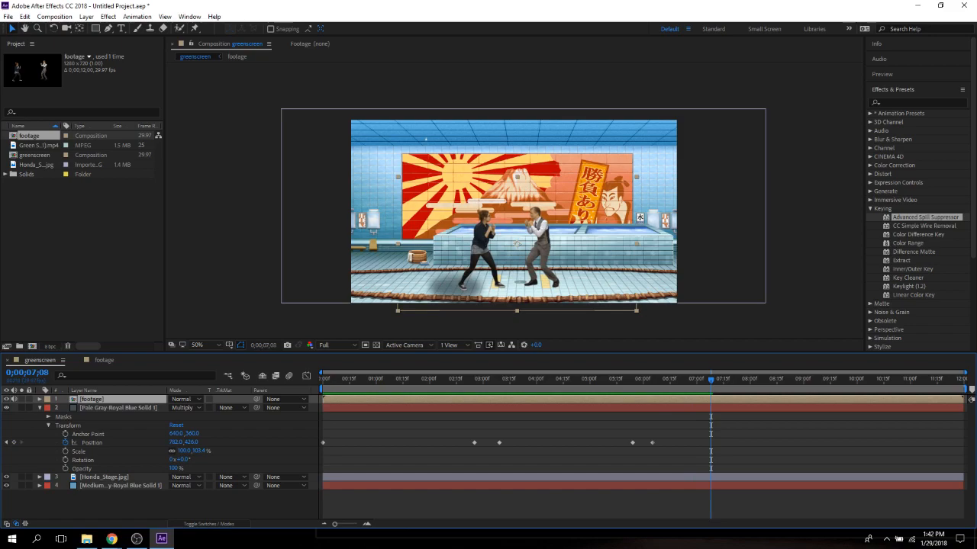